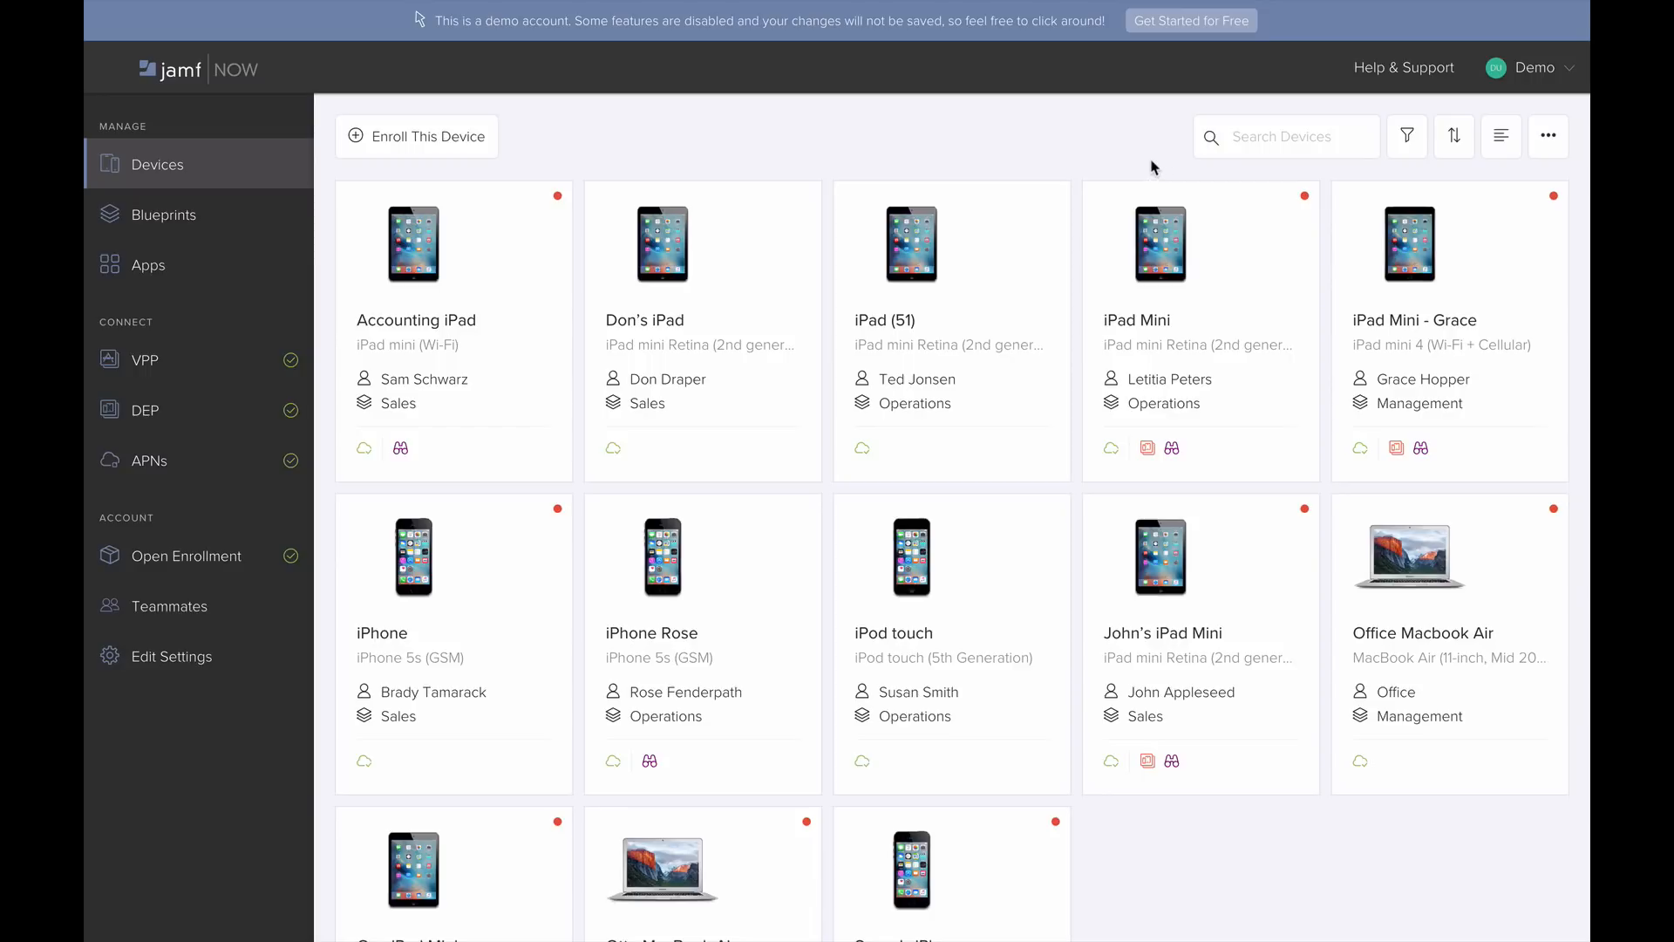
Compare the device inventory as a list and as a grid, and examine the Accounting iPad's dashboard down to its check-in status
click(1502, 138)
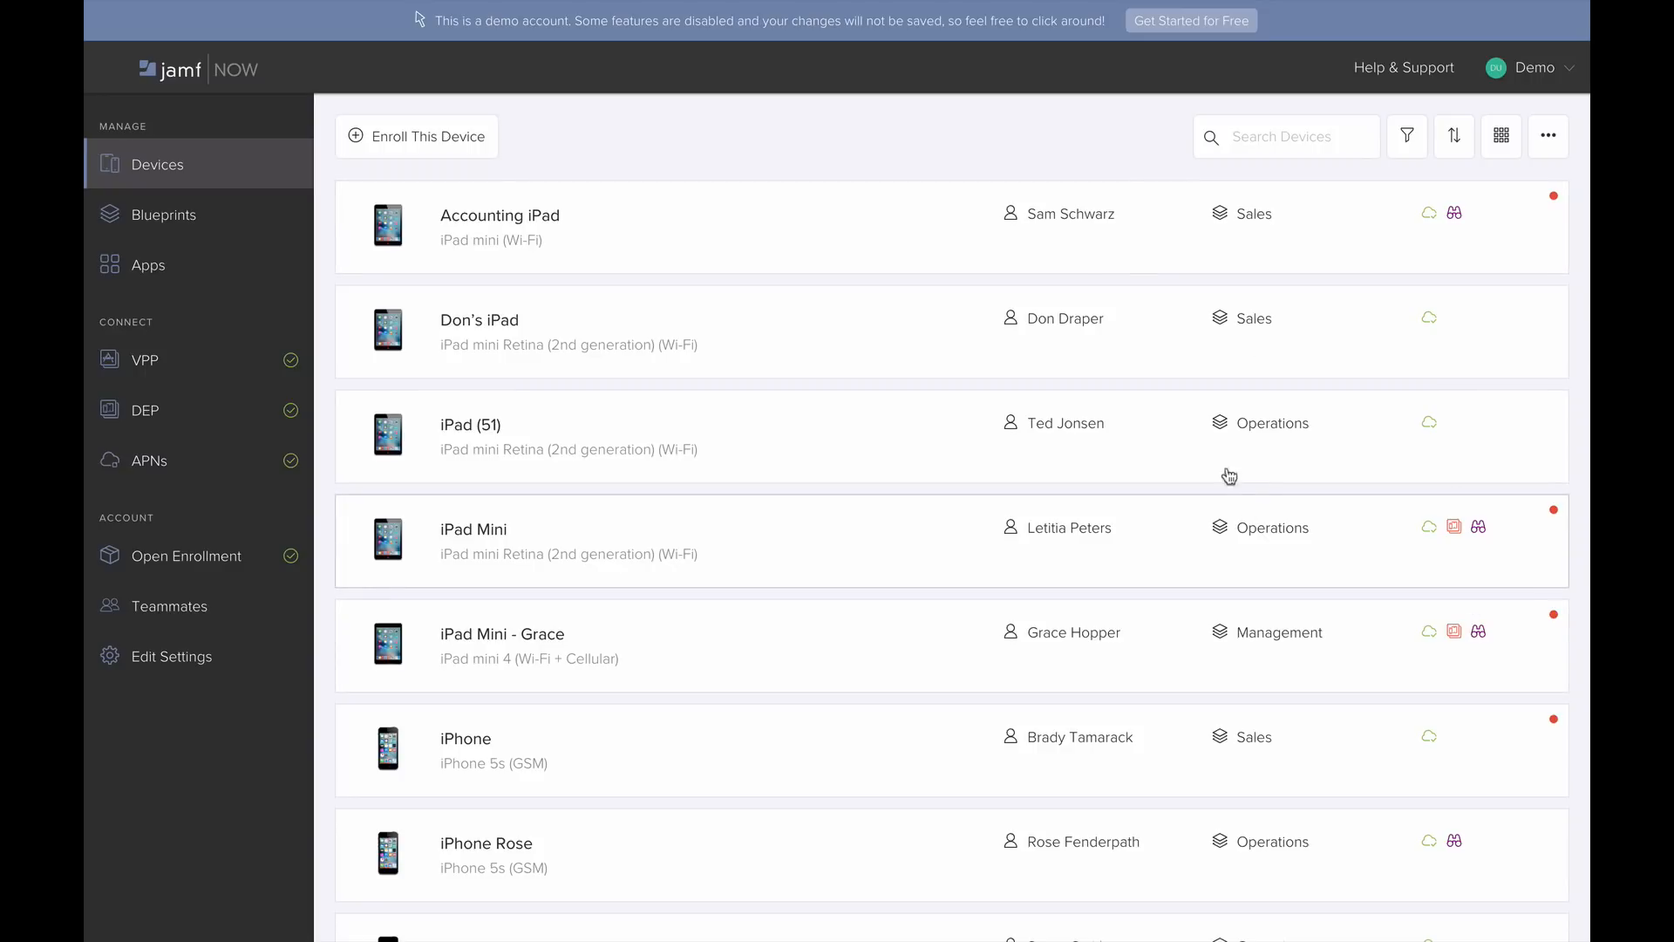
click(1502, 144)
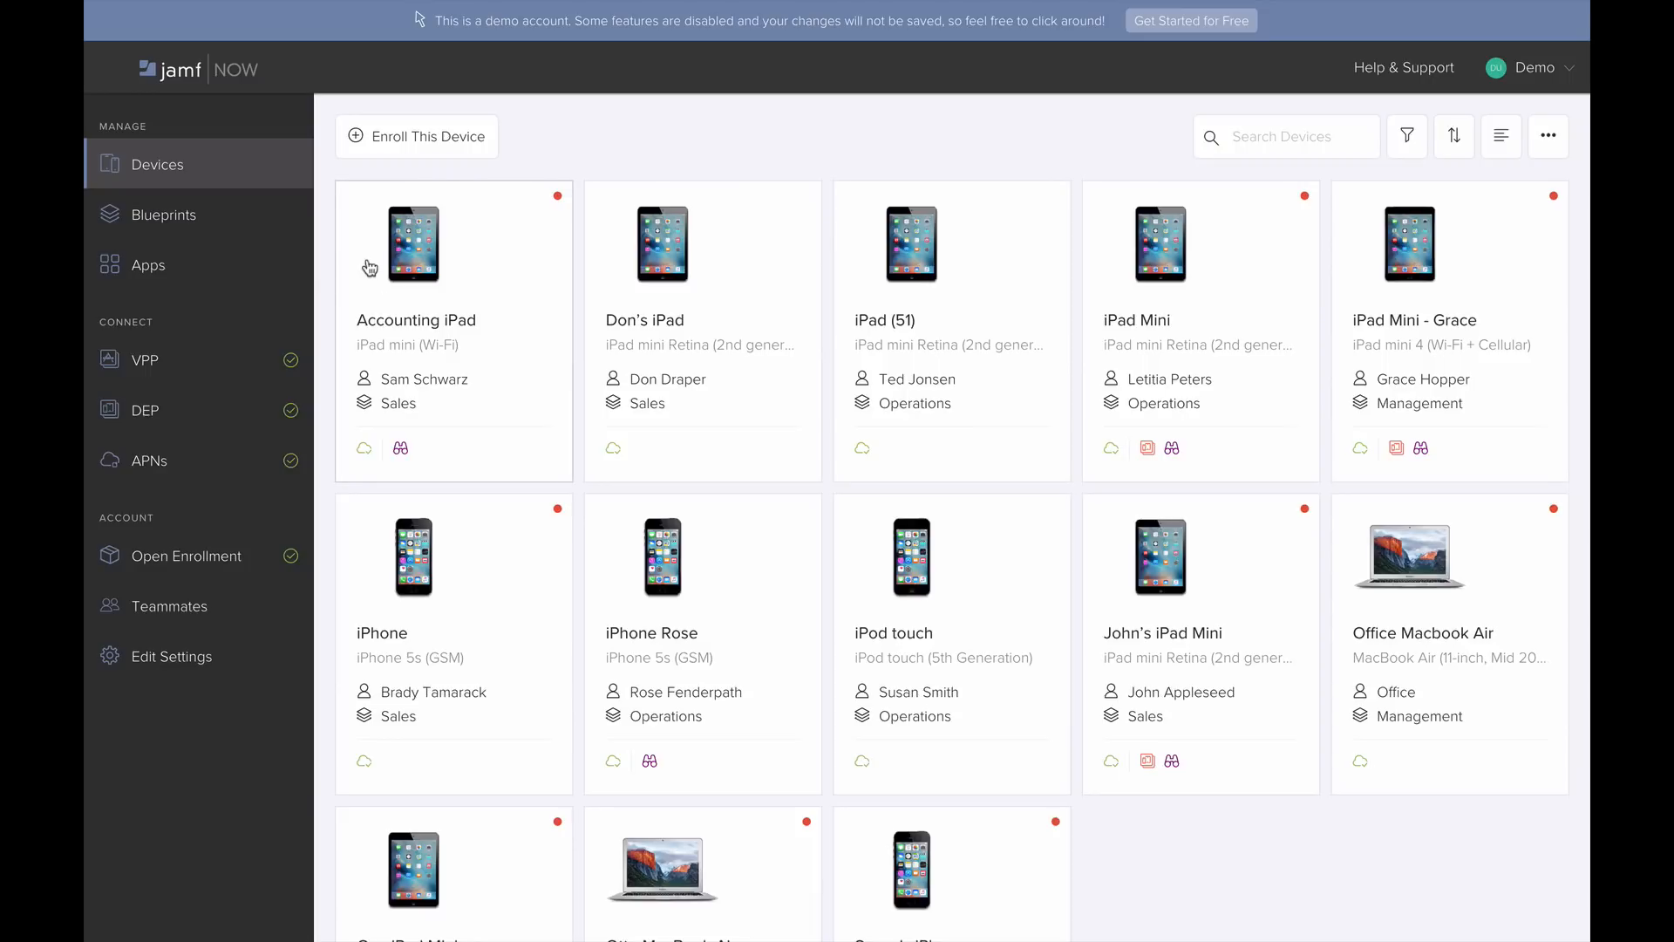
click(501, 284)
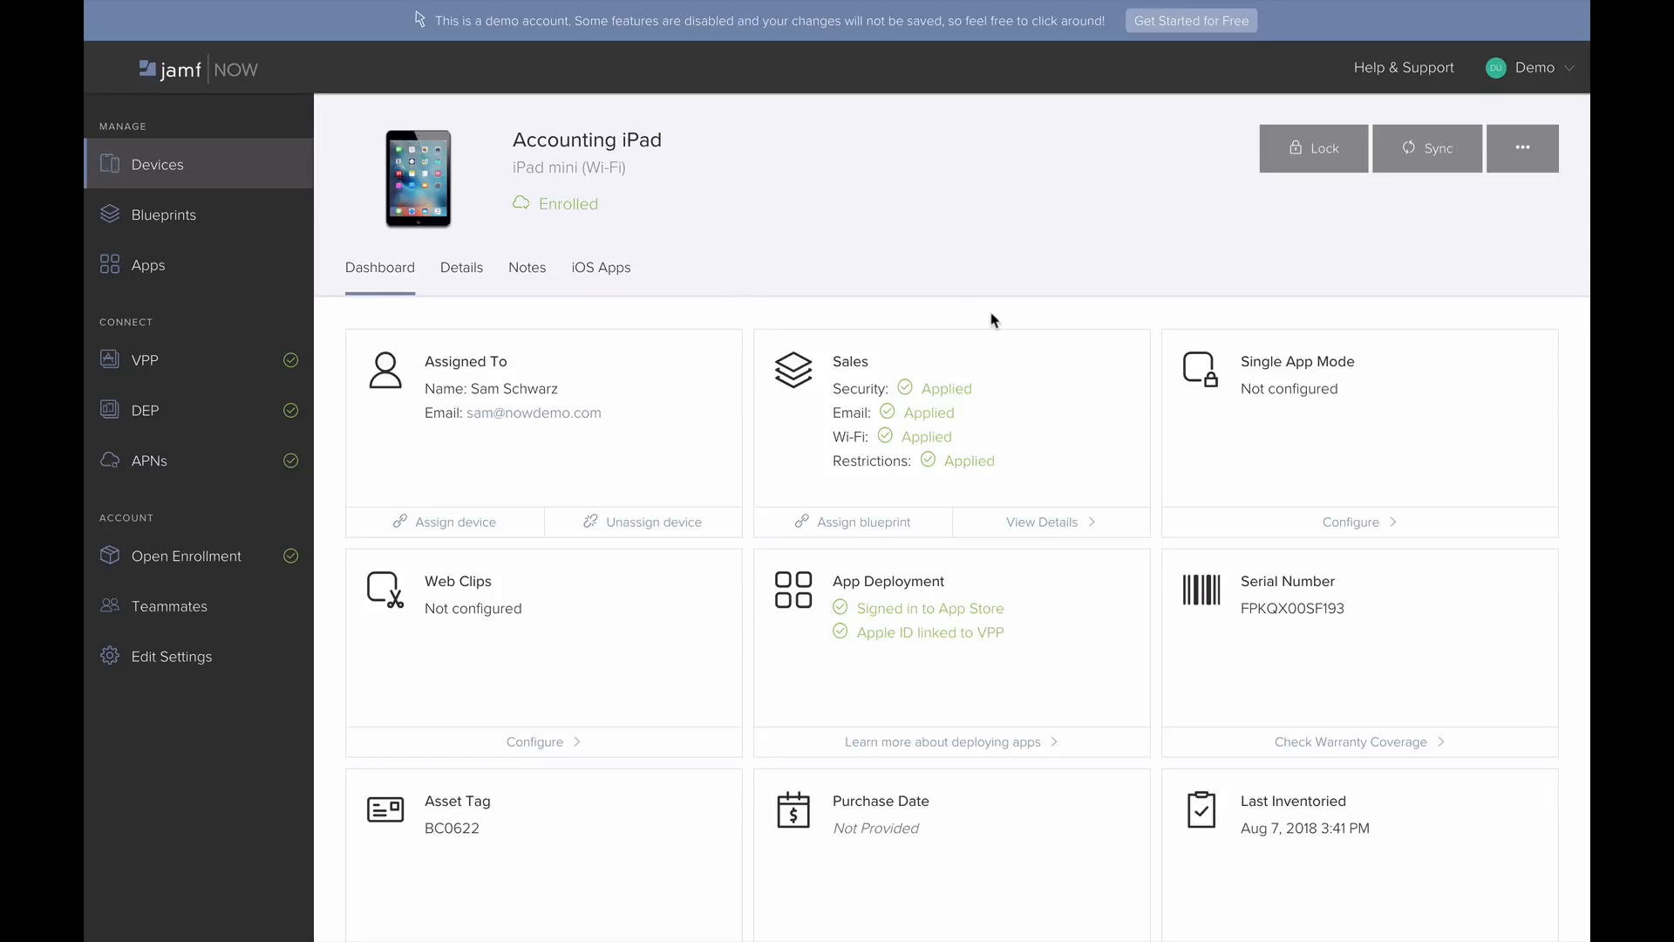
scroll(994, 321, down, 3)
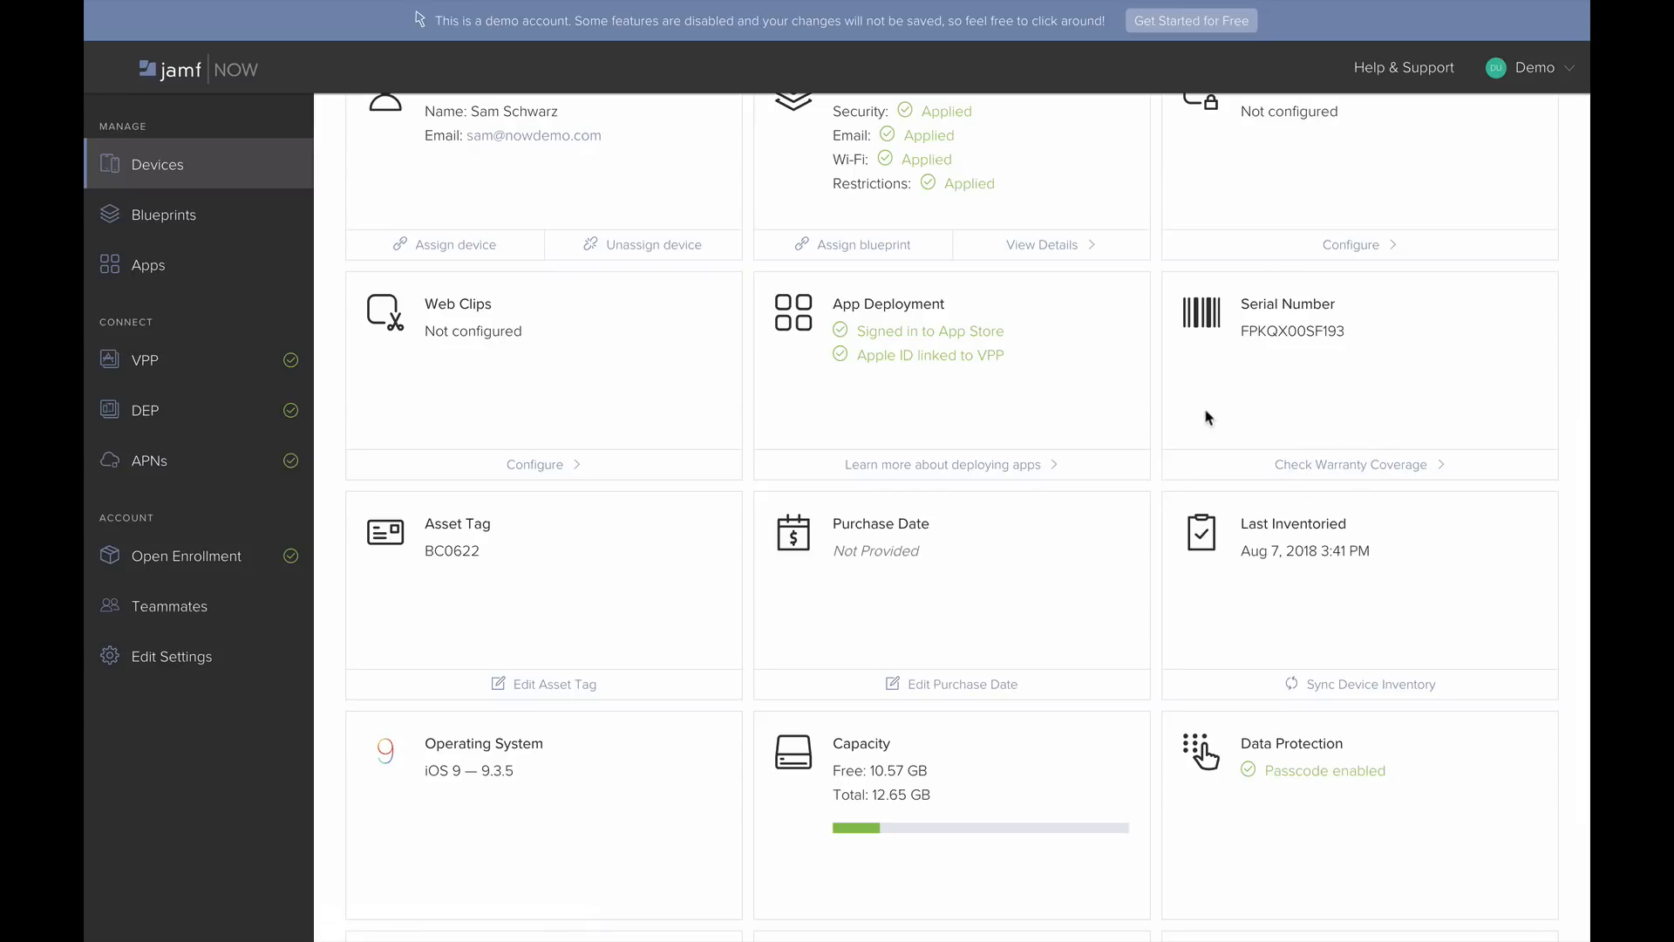
scroll(1208, 418, down, 3)
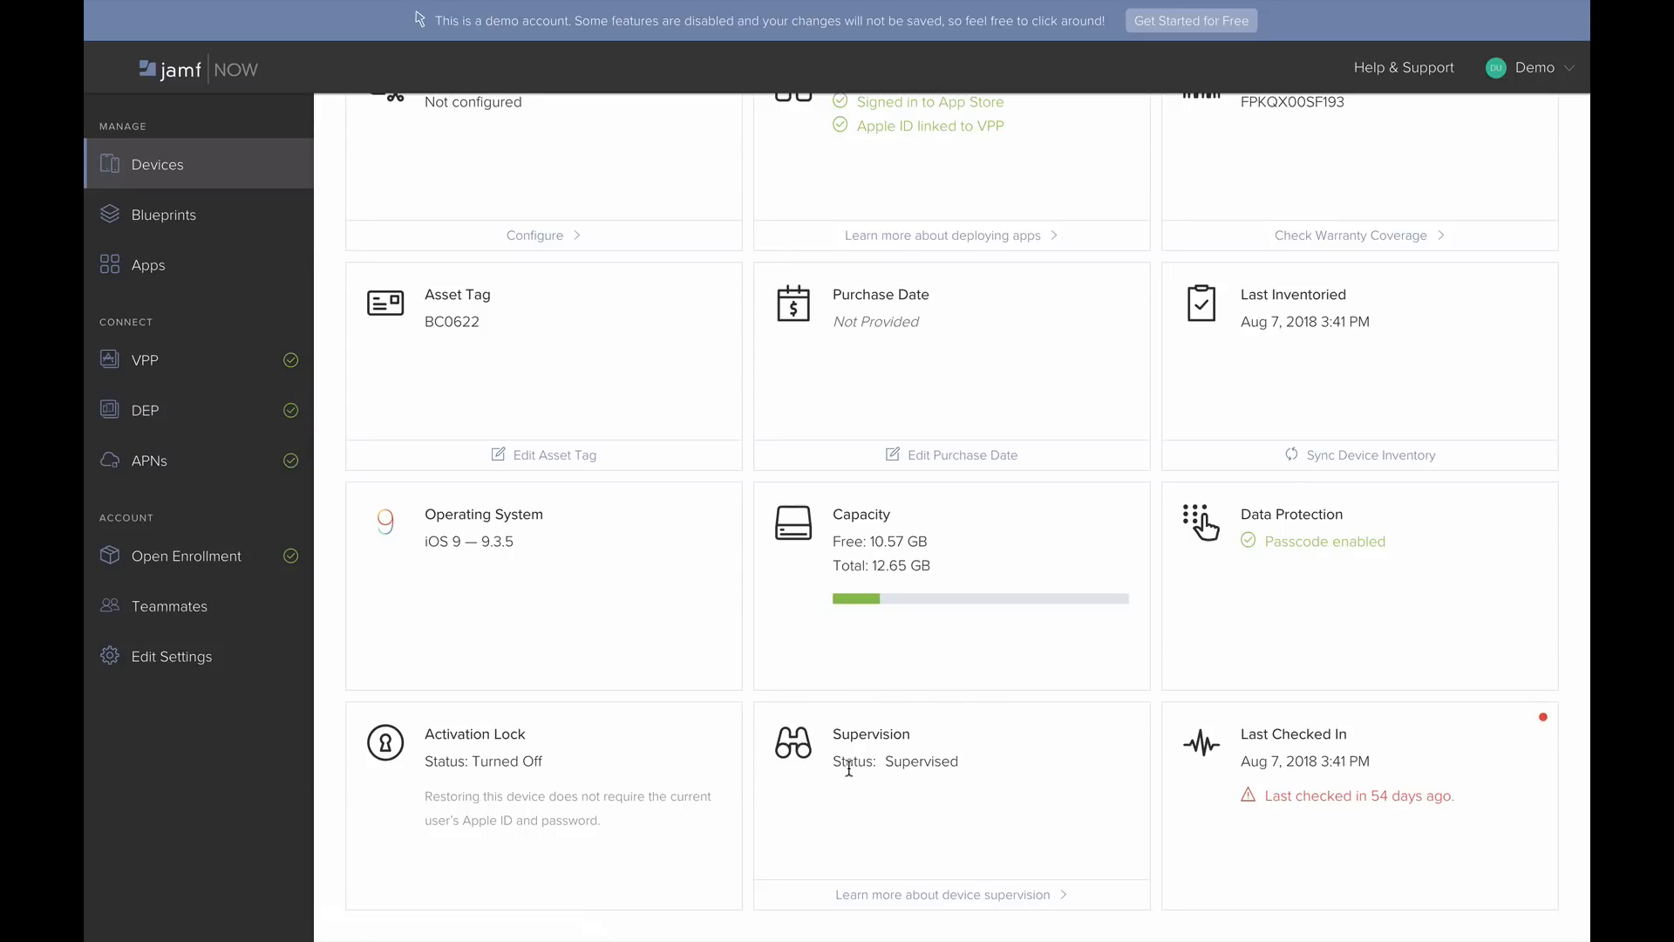
scroll(693, 519, up, 6)
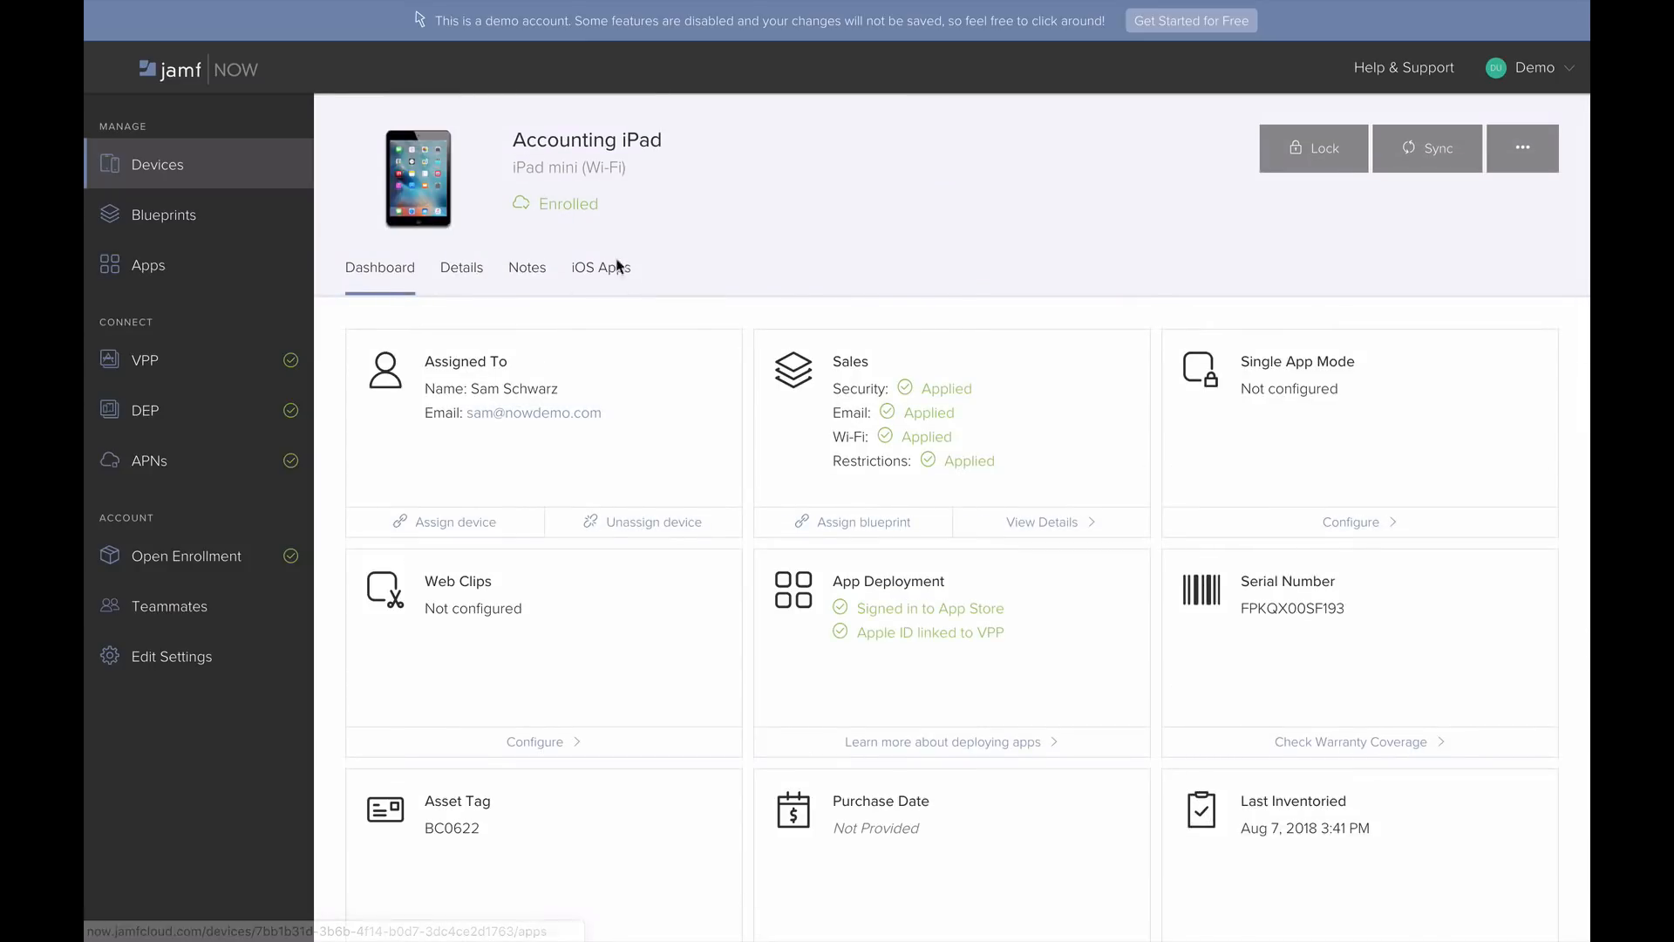
Review the Accounting iPad's details, notes and iOS apps, and return to its dashboard
click(469, 270)
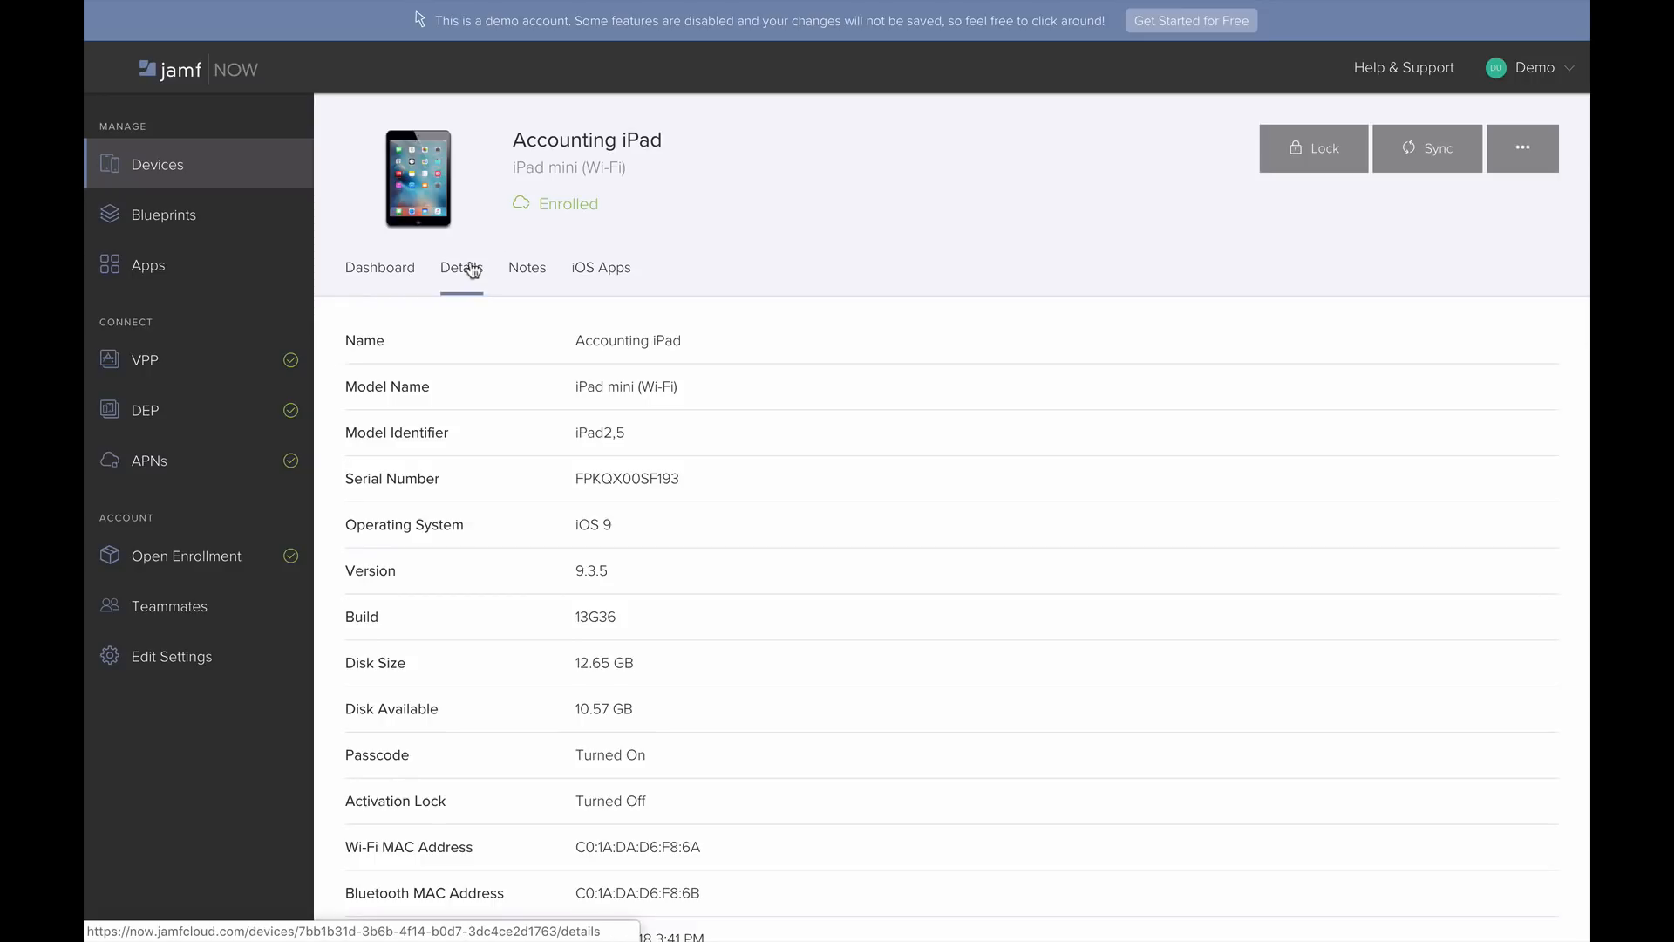
click(529, 269)
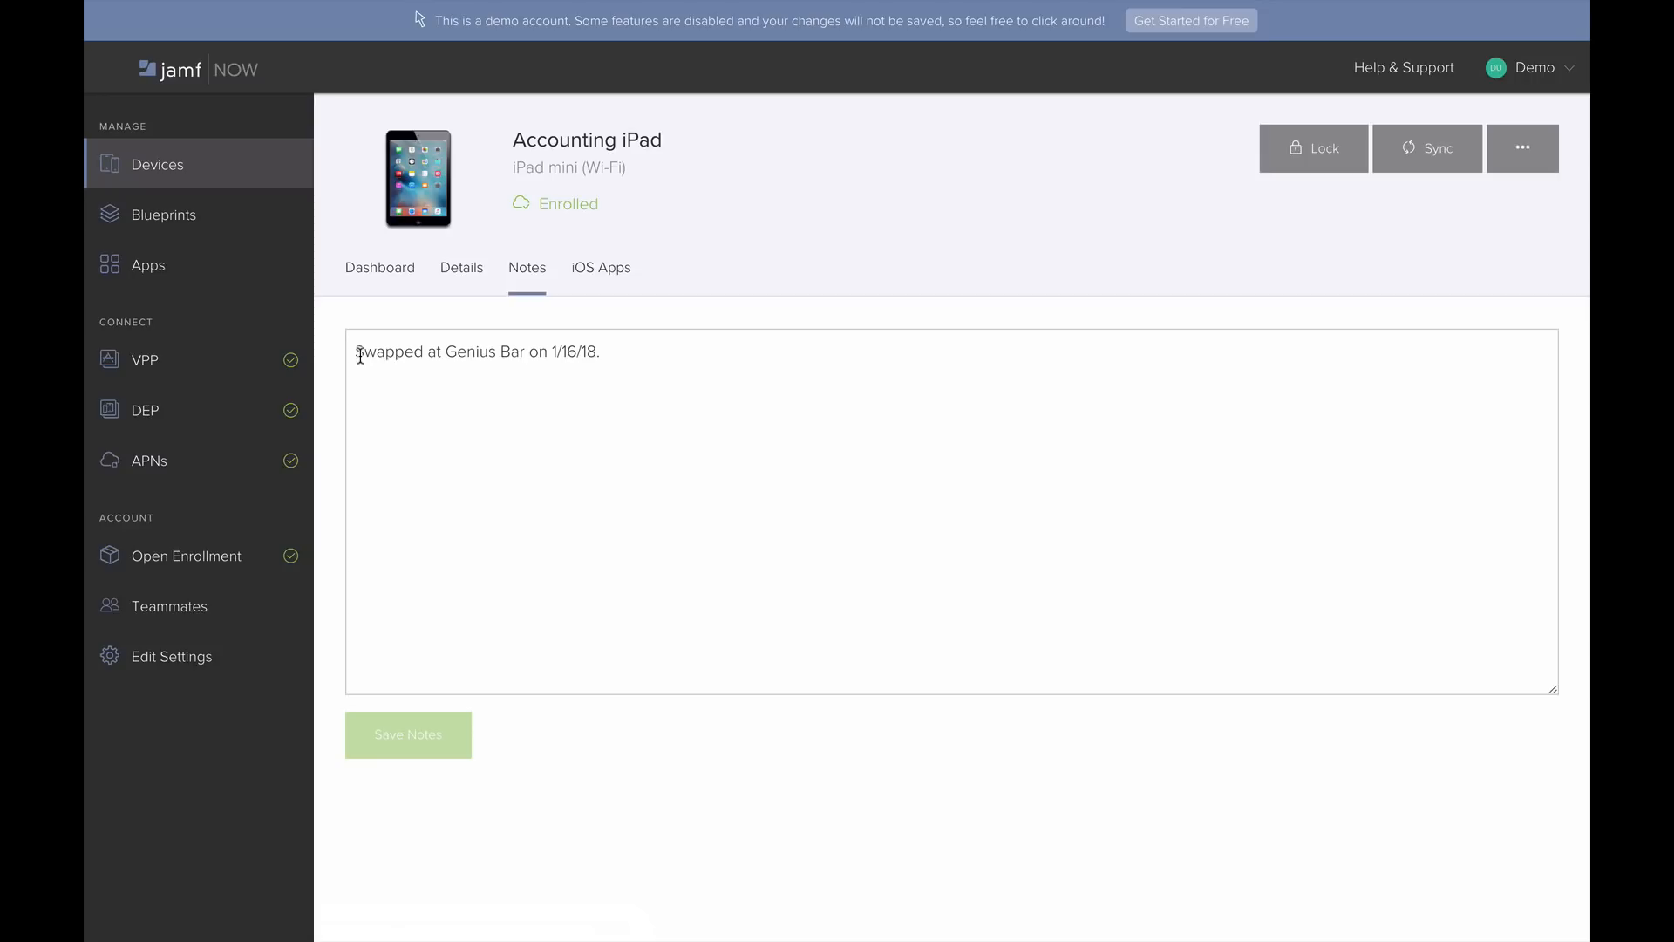
click(584, 273)
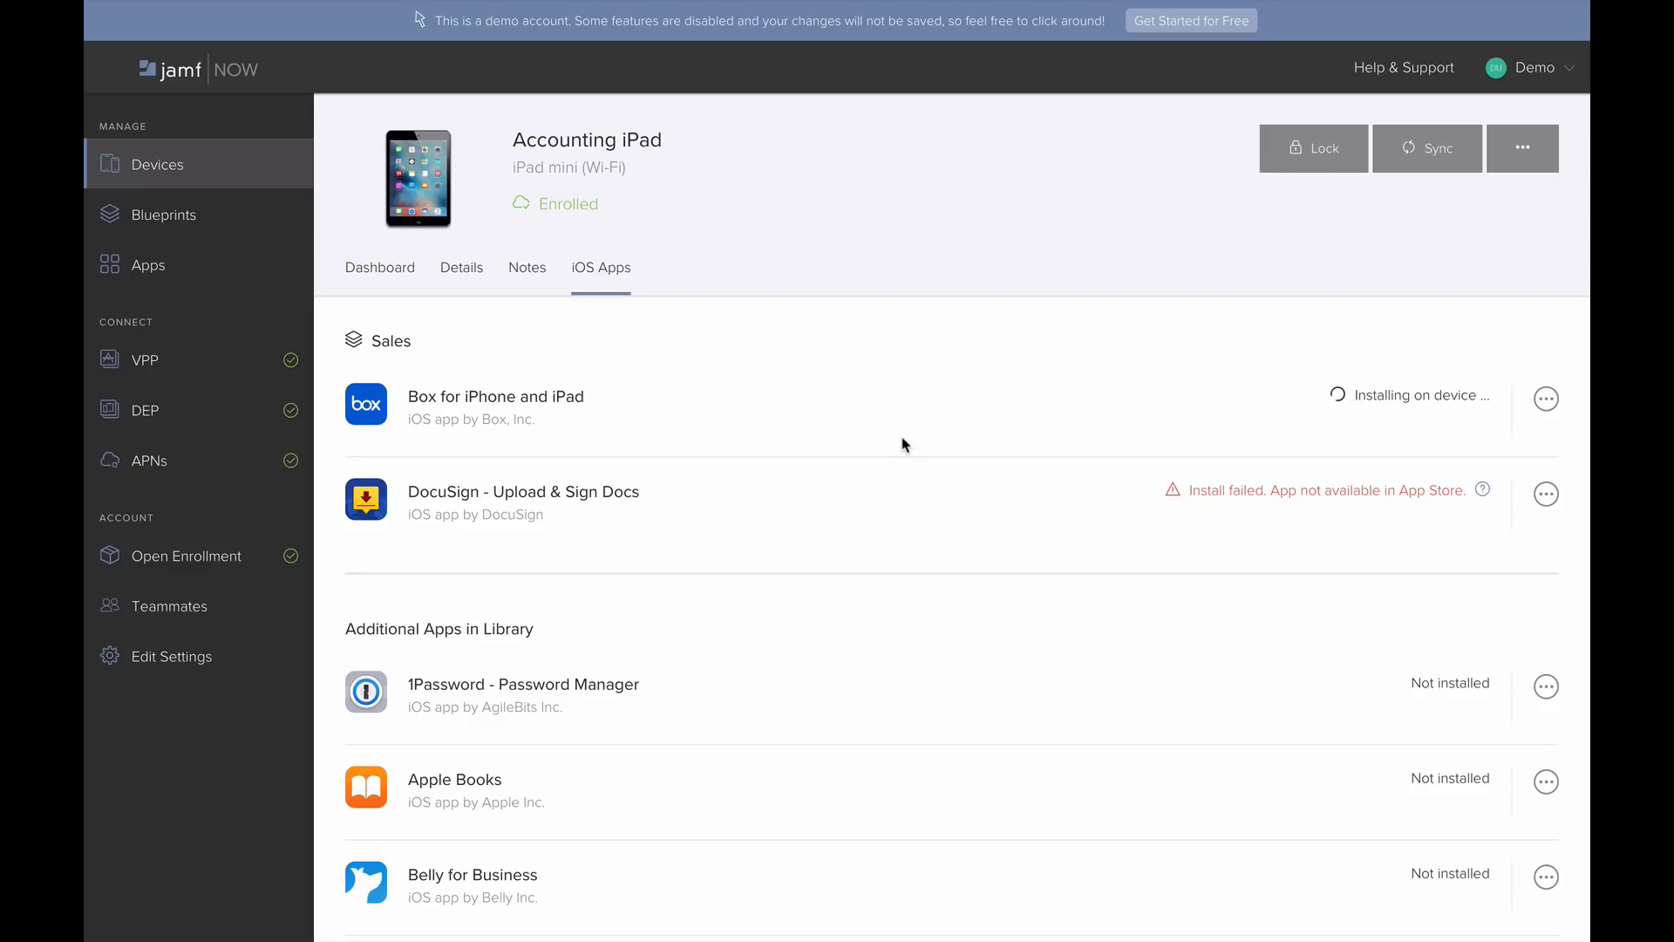
click(349, 273)
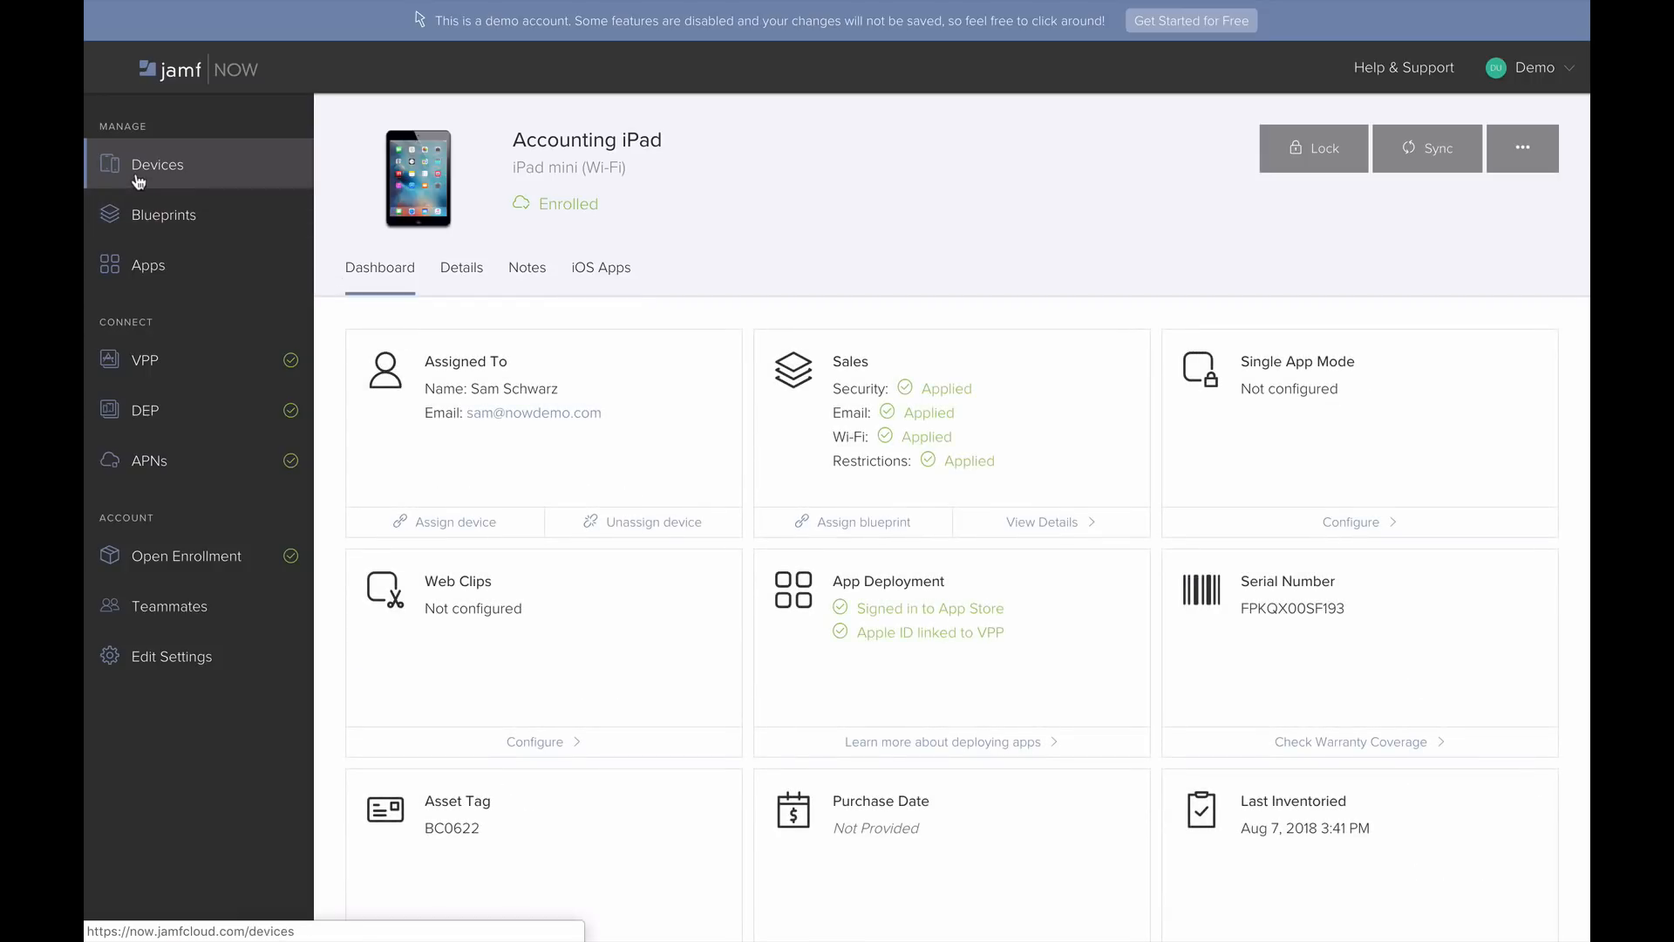
Open the Sales blueprint and review its security settings, its apps and the actions available for the Box app
click(204, 224)
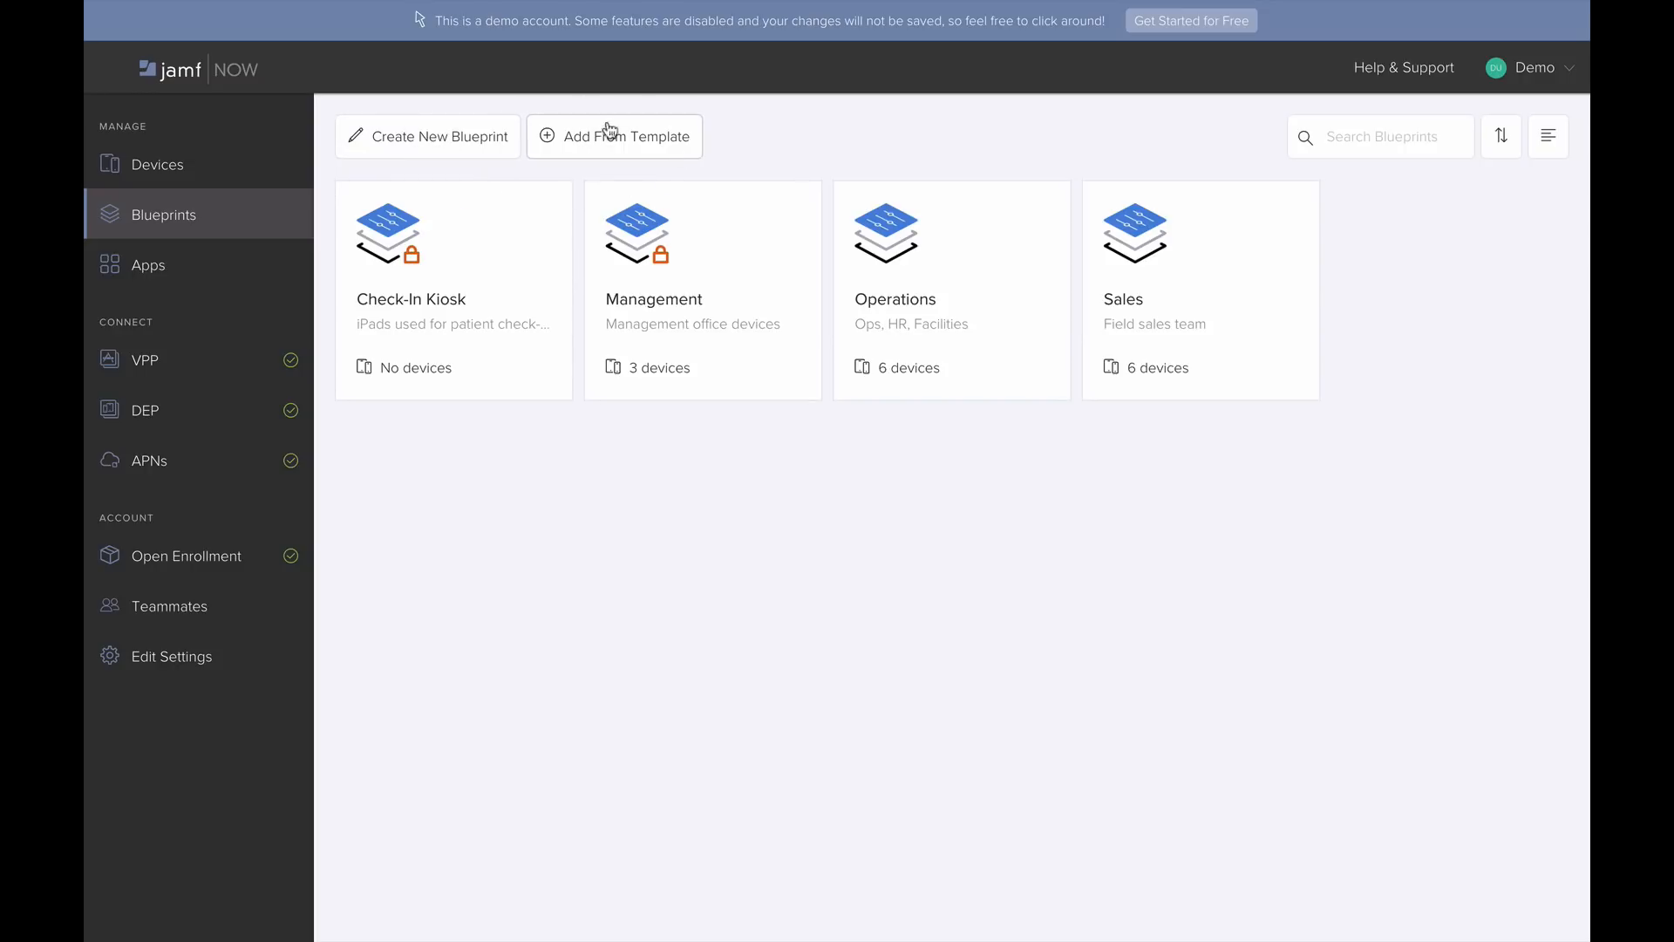
click(1232, 281)
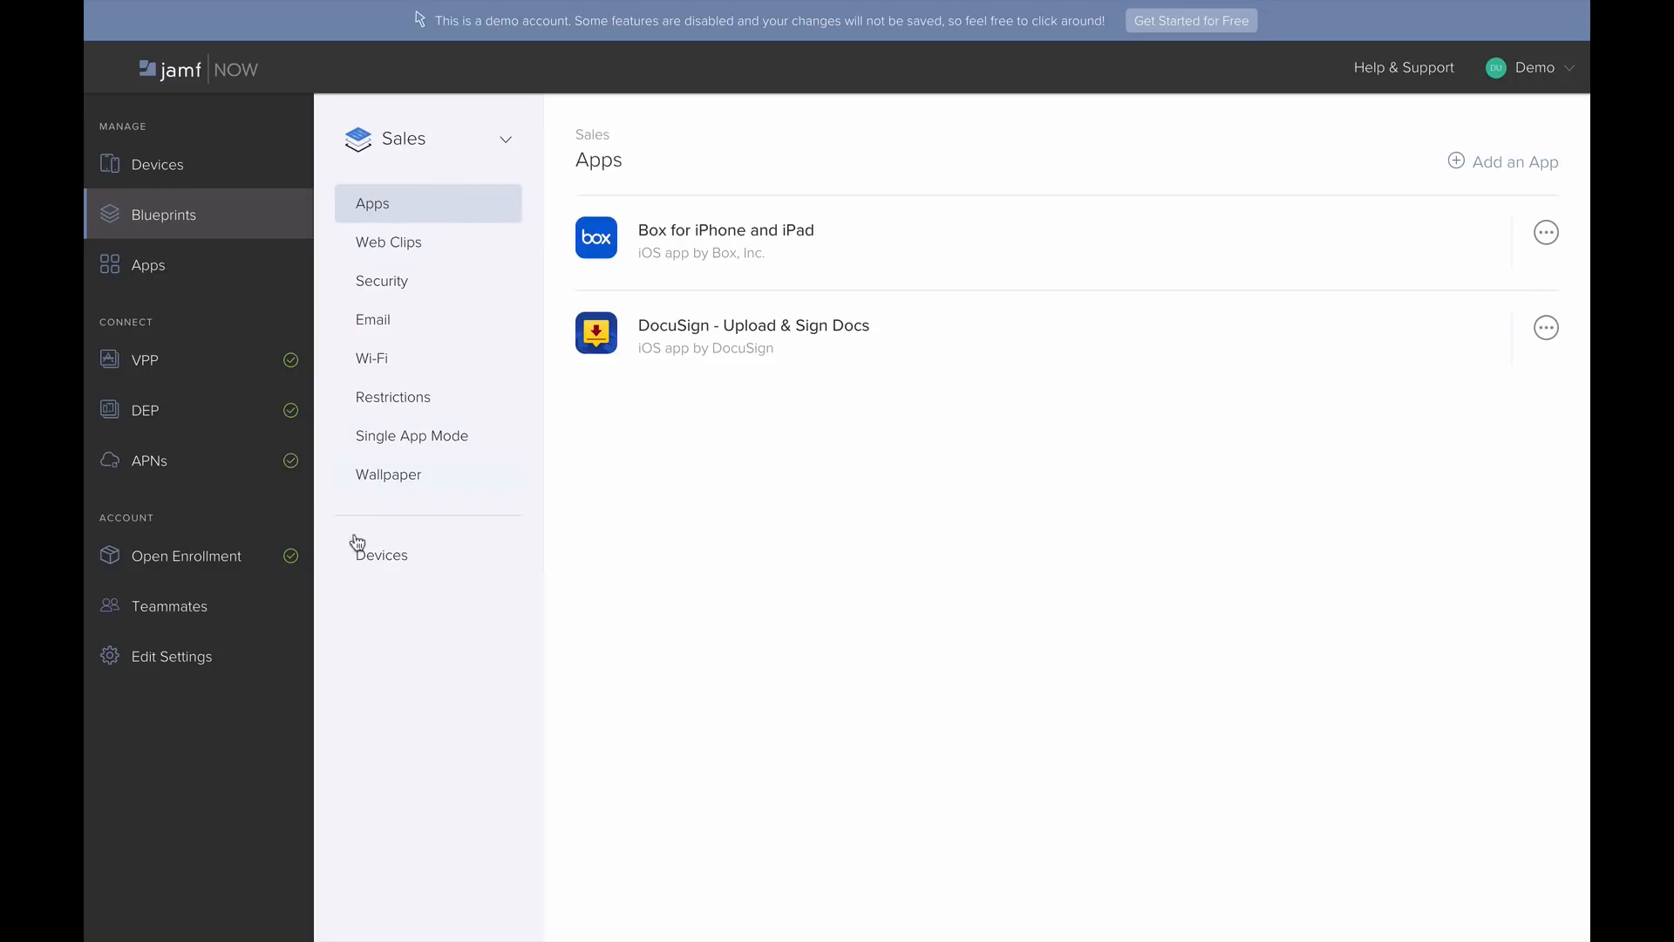
click(450, 281)
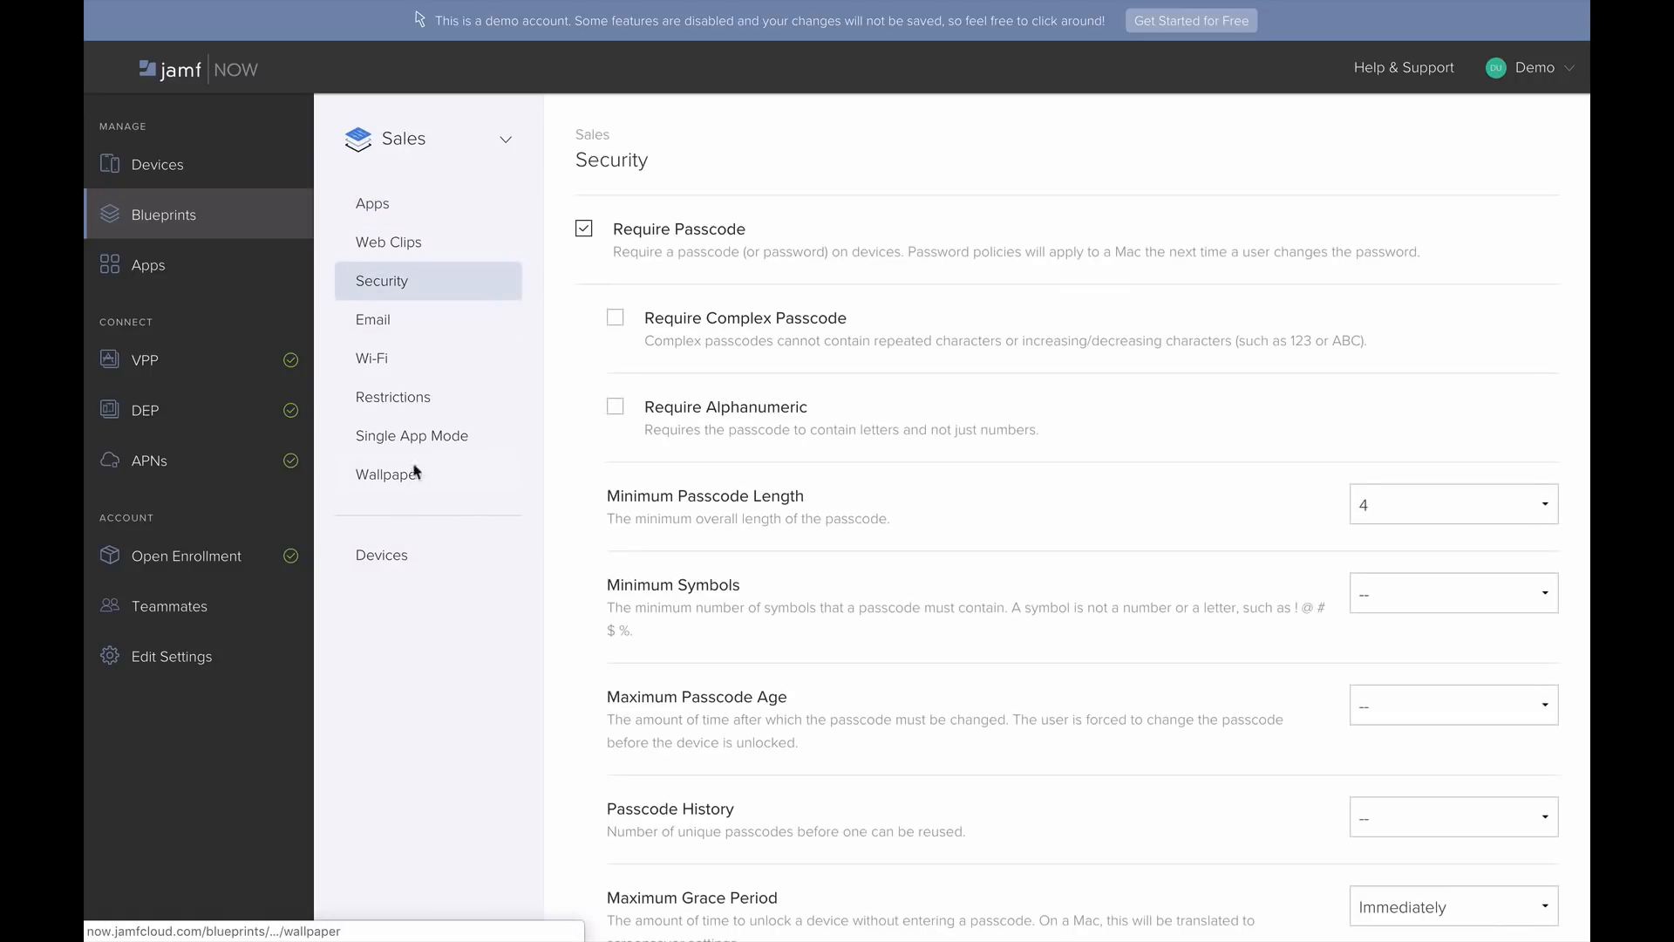
click(416, 206)
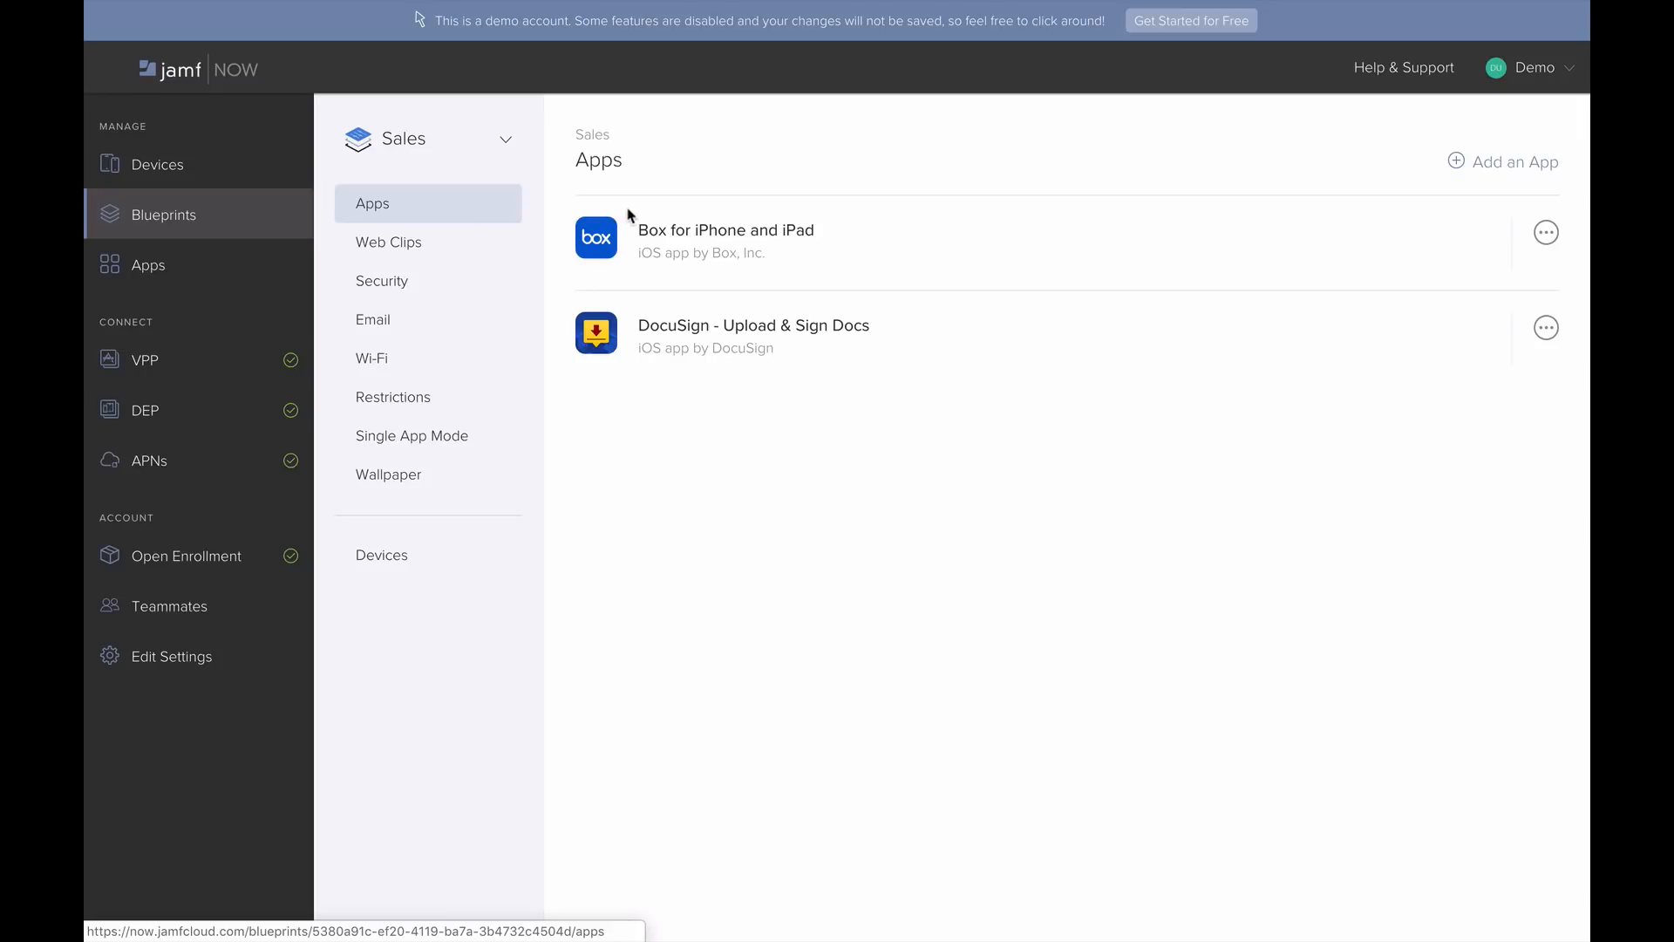
click(370, 560)
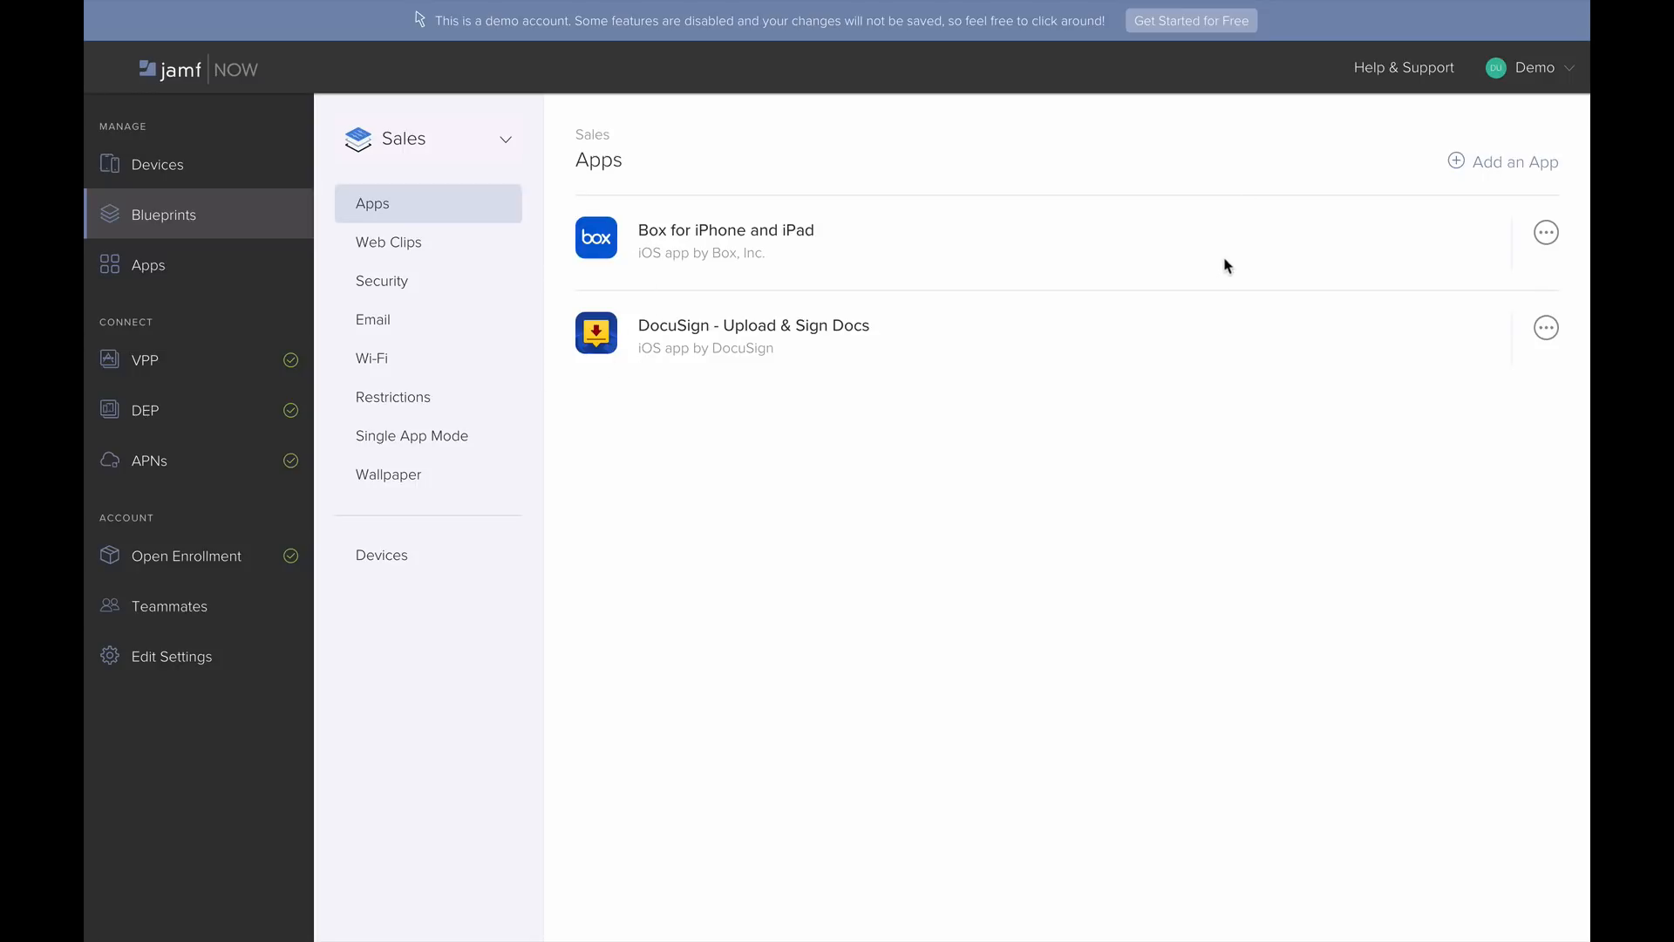
click(1542, 235)
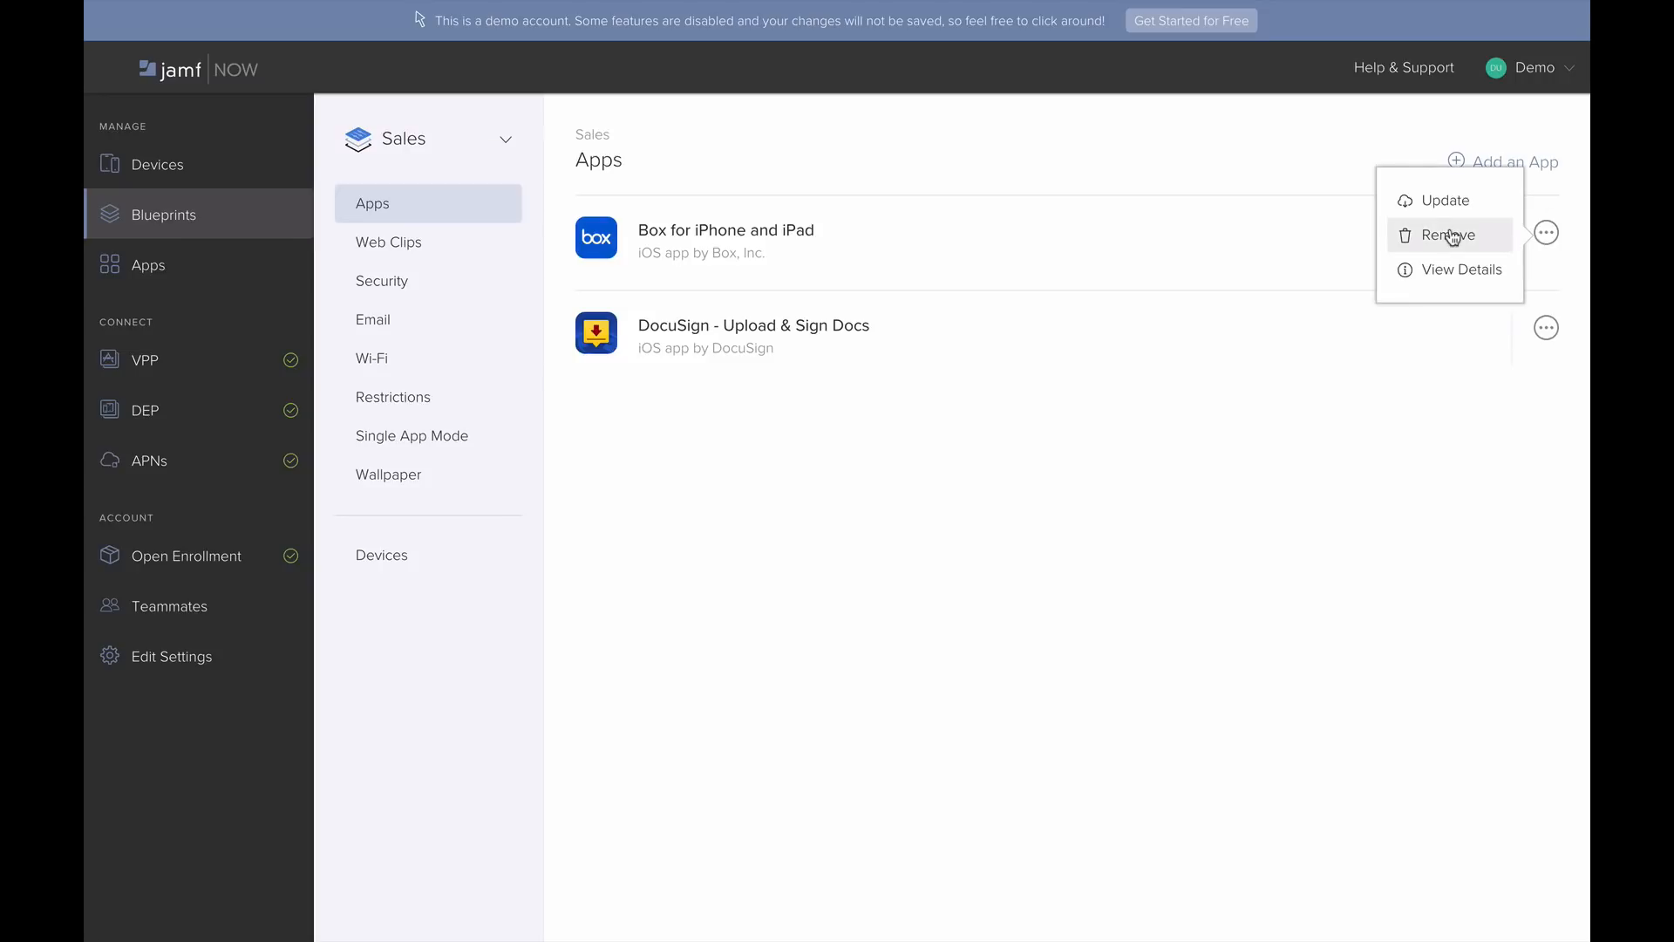
click(1349, 238)
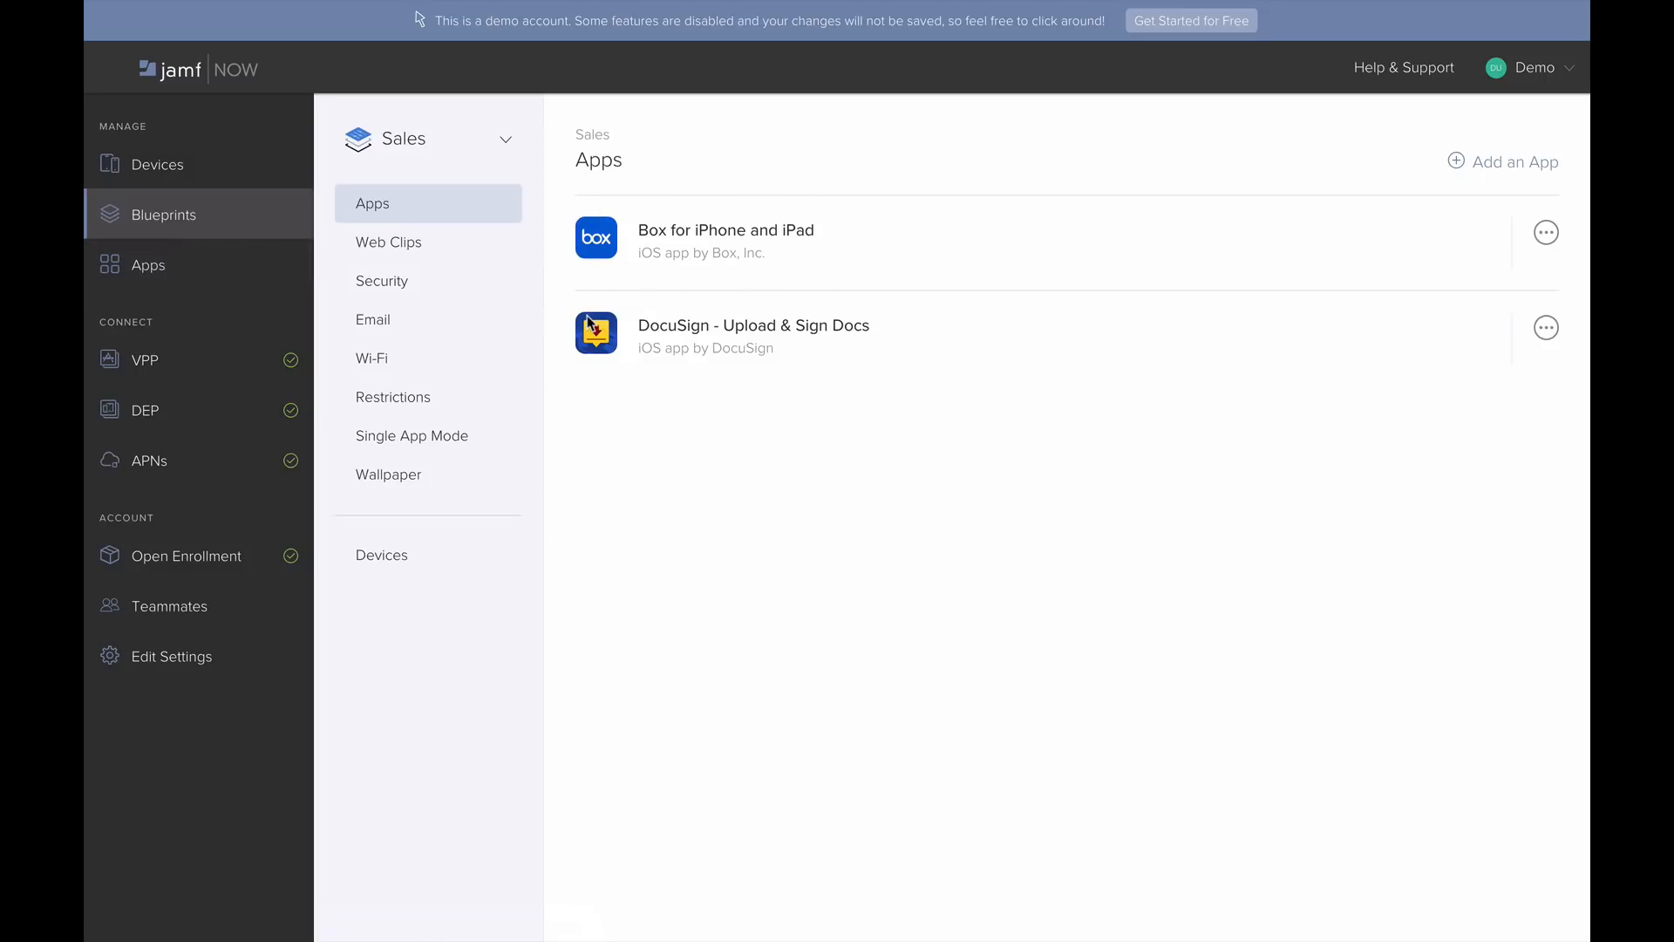
click(1519, 172)
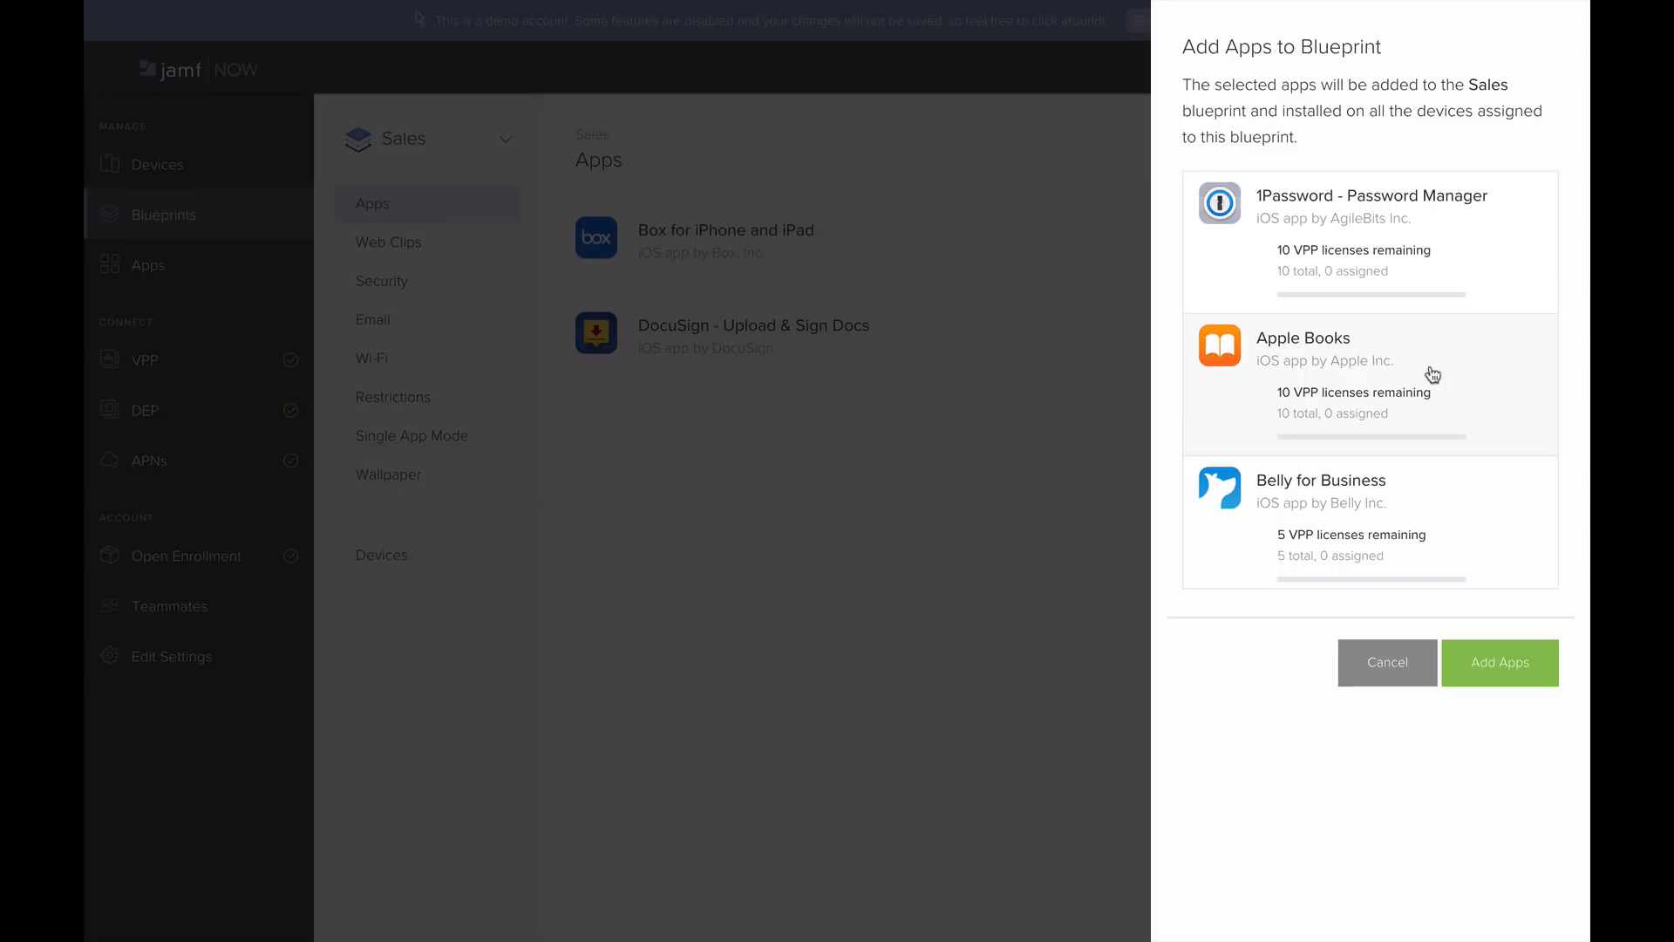
scroll(1433, 374, down, 4)
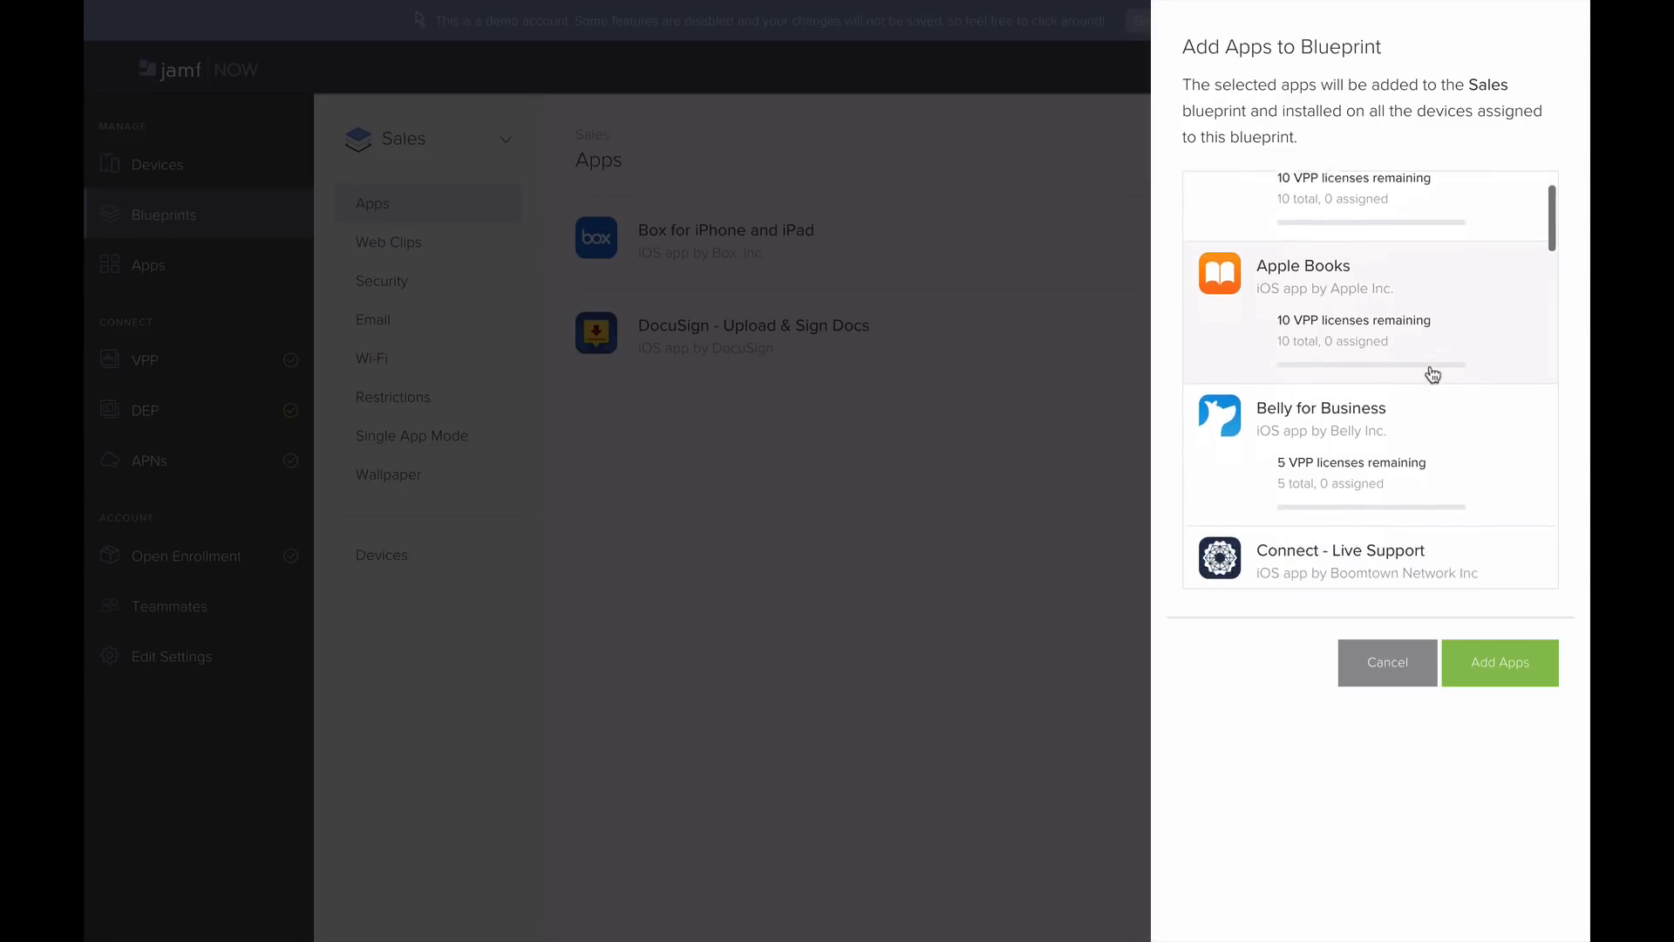
scroll(1433, 375, down, 4)
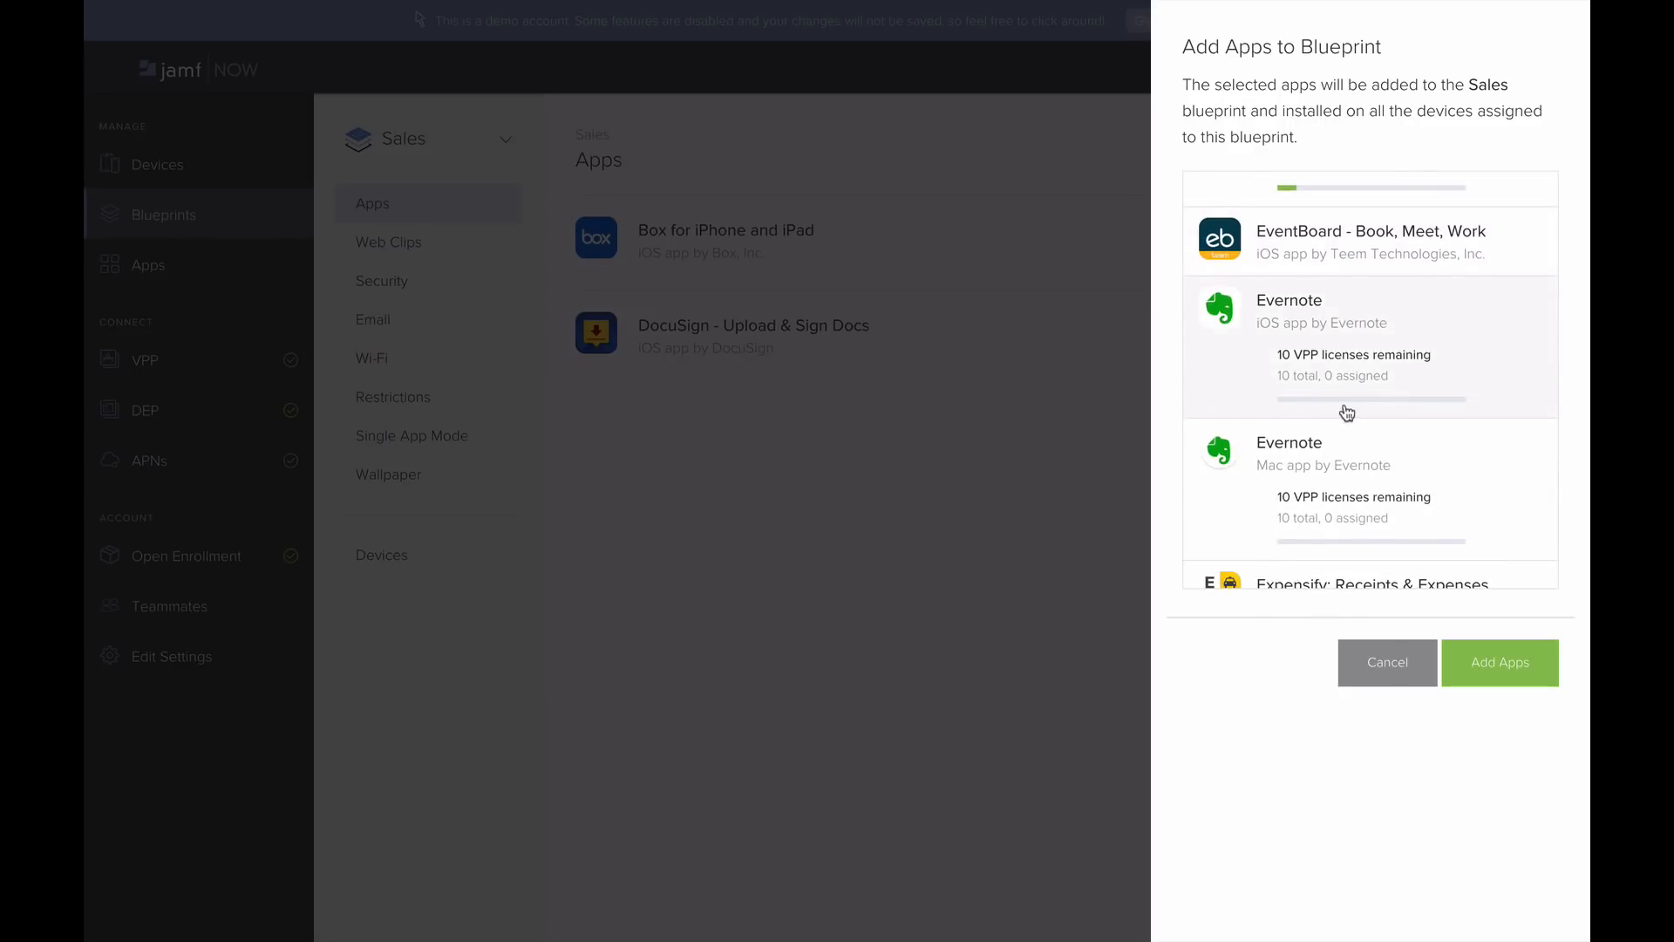
click(1428, 313)
scroll(1439, 367, down, 1)
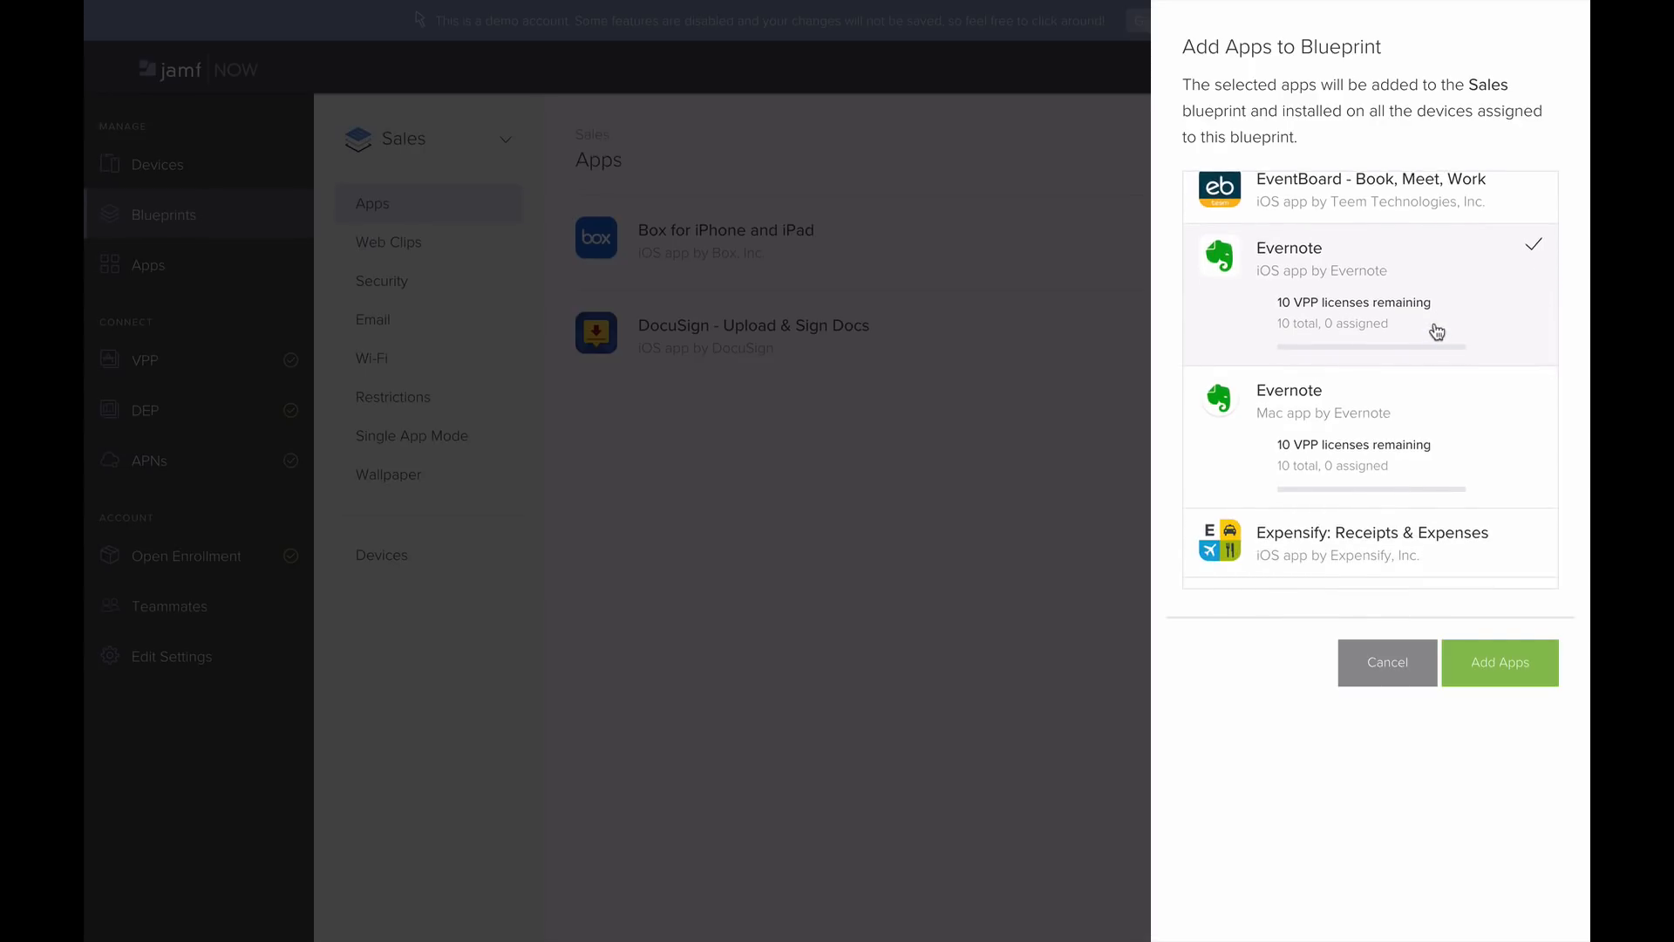
click(1058, 398)
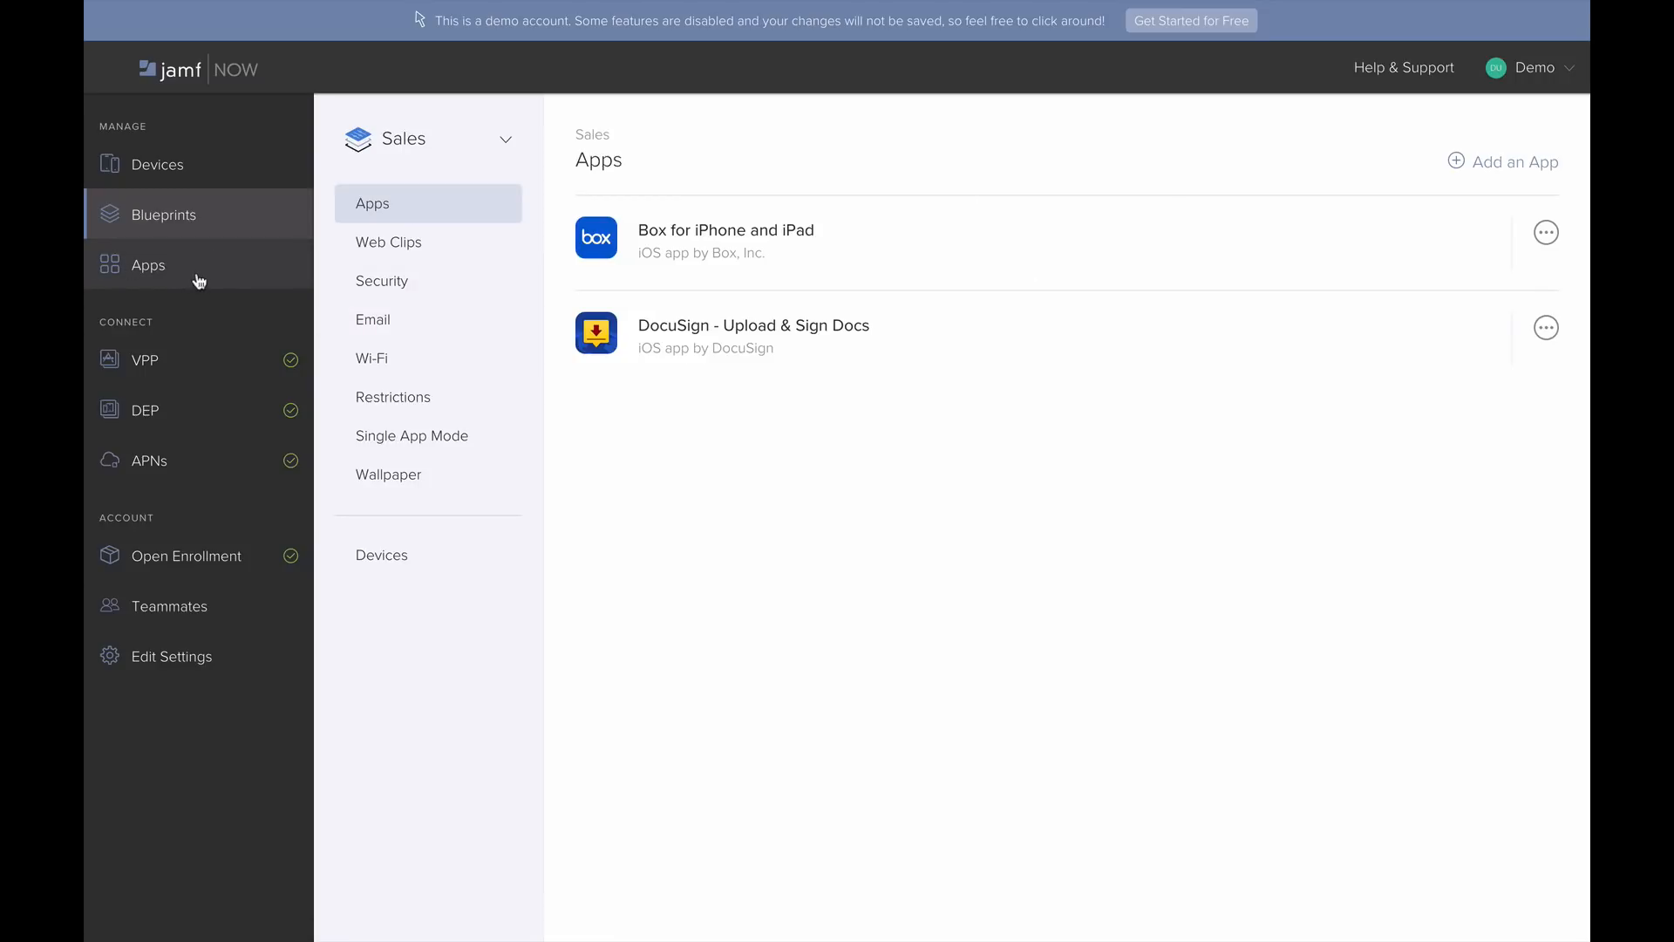
Select EventBoard and the iOS version of Evernote as apps for the Sales blueprint, and cancel without adding them
click(1518, 164)
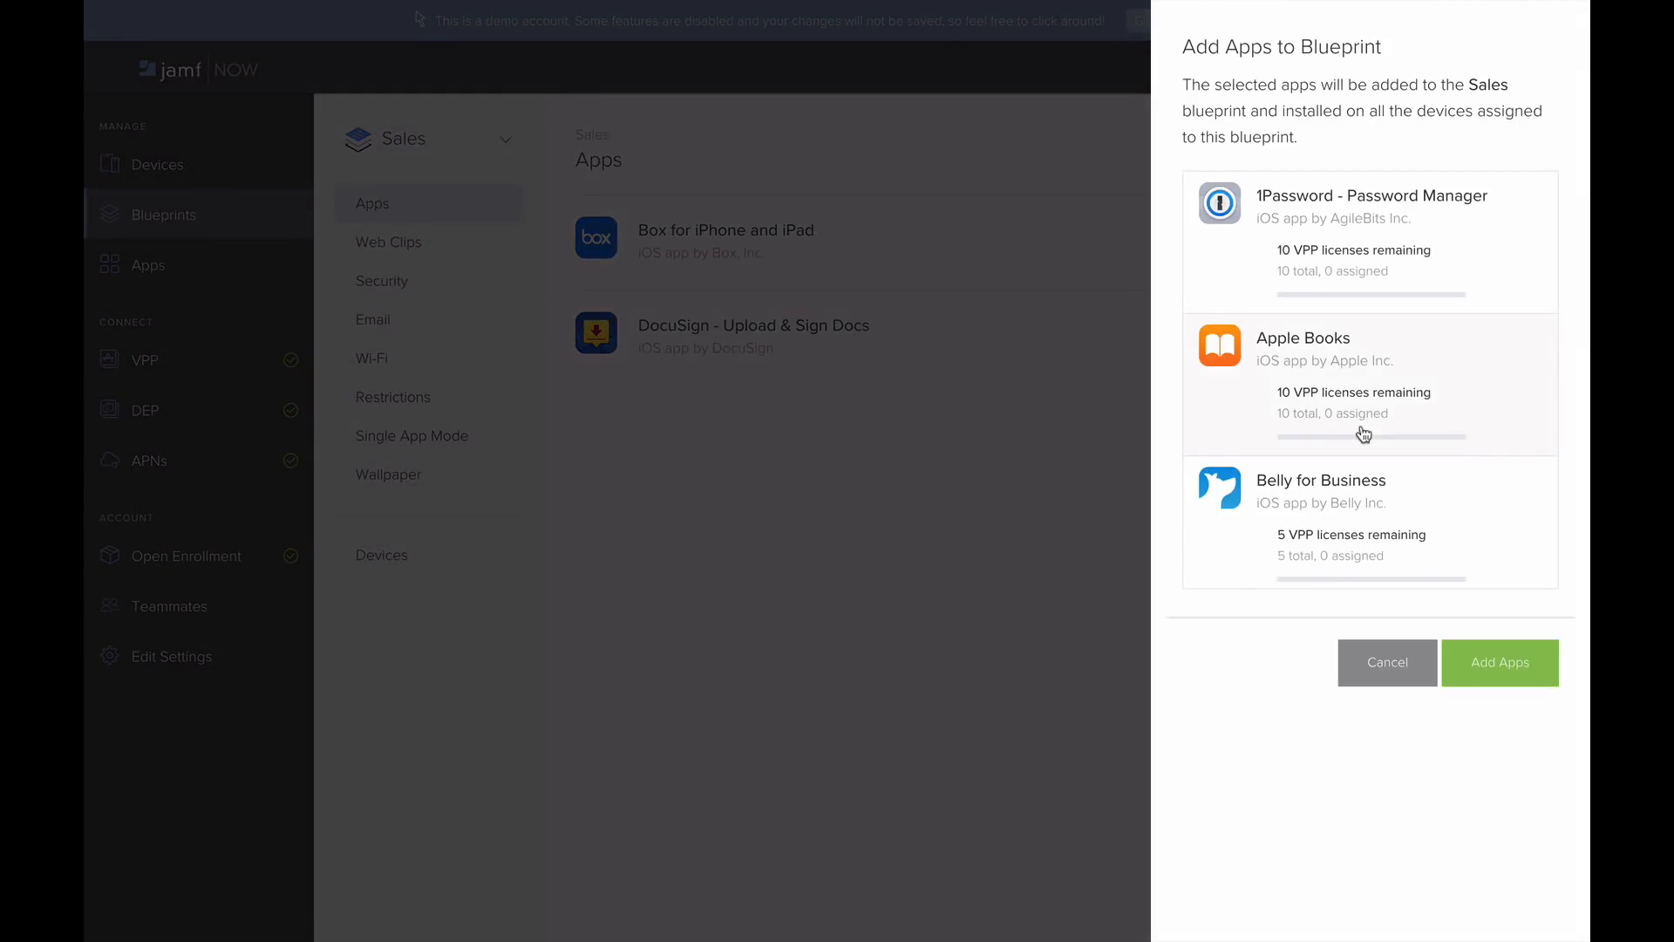
scroll(1363, 434, down, 5)
scroll(1363, 433, down, 3)
click(1404, 394)
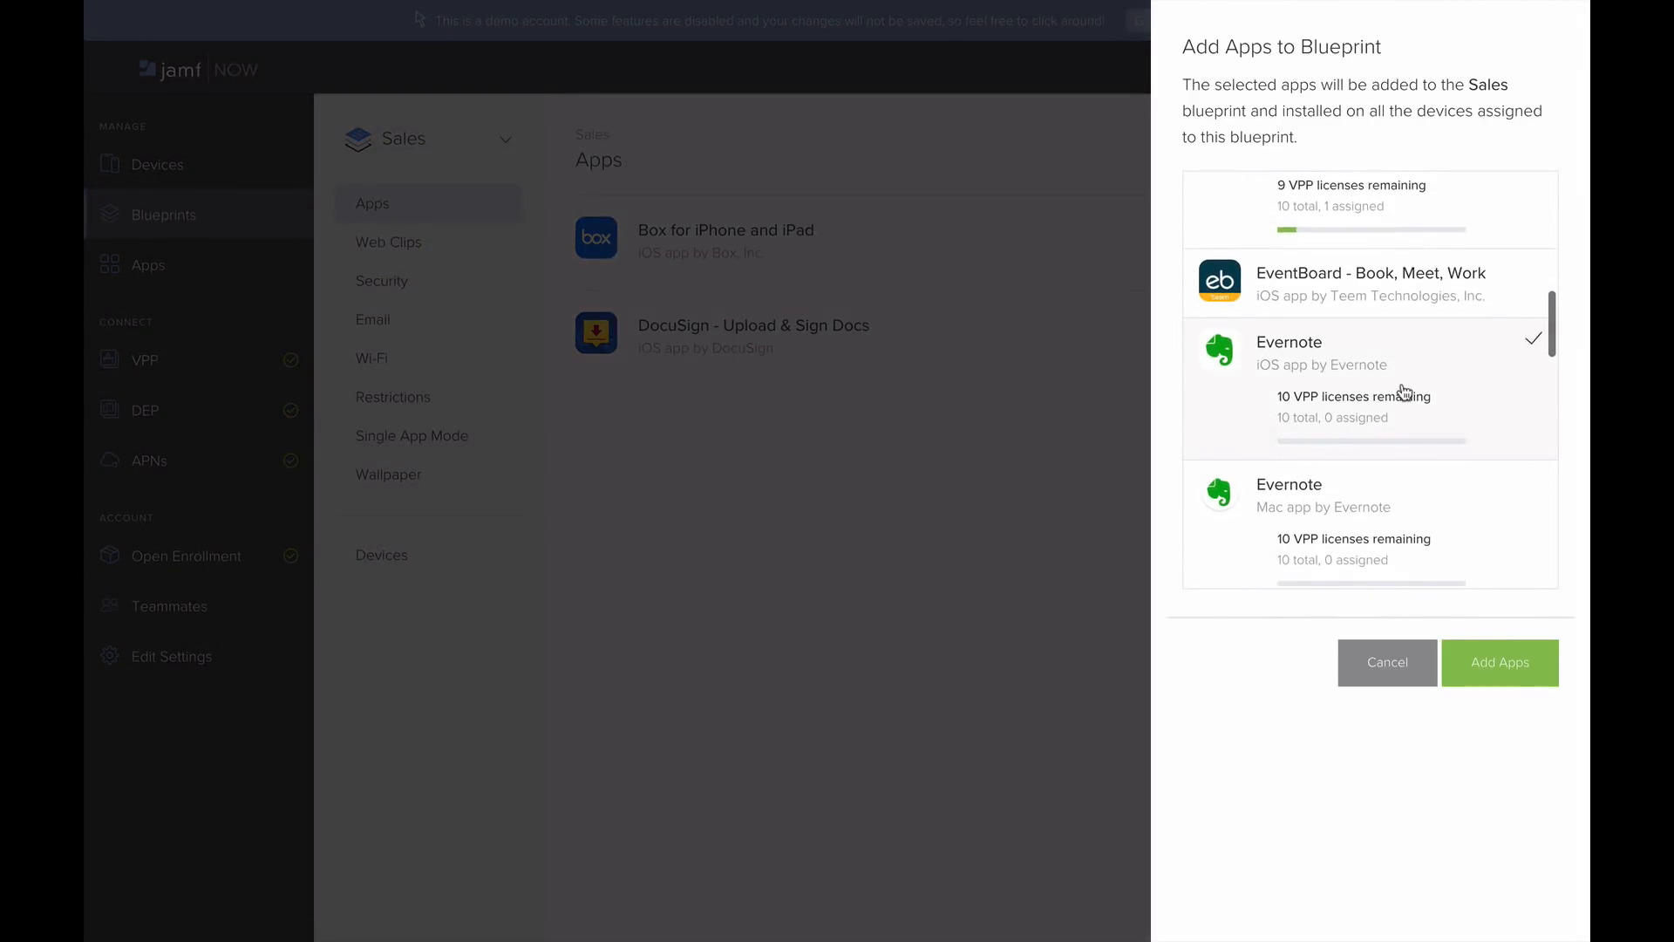
click(1417, 298)
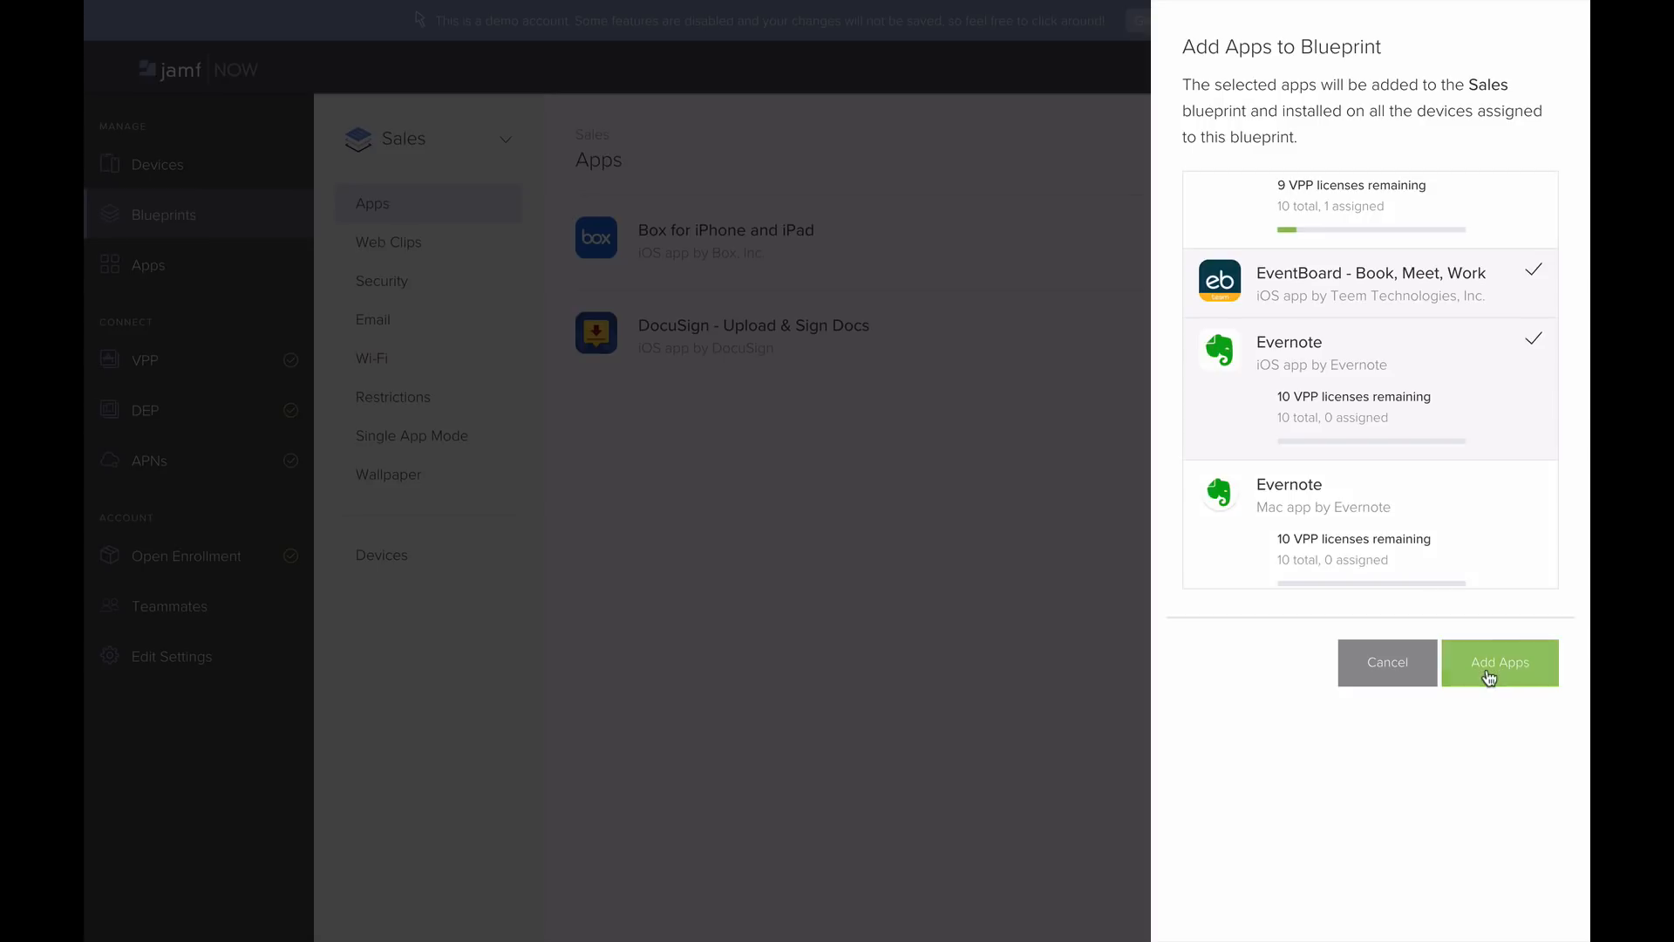
click(1396, 667)
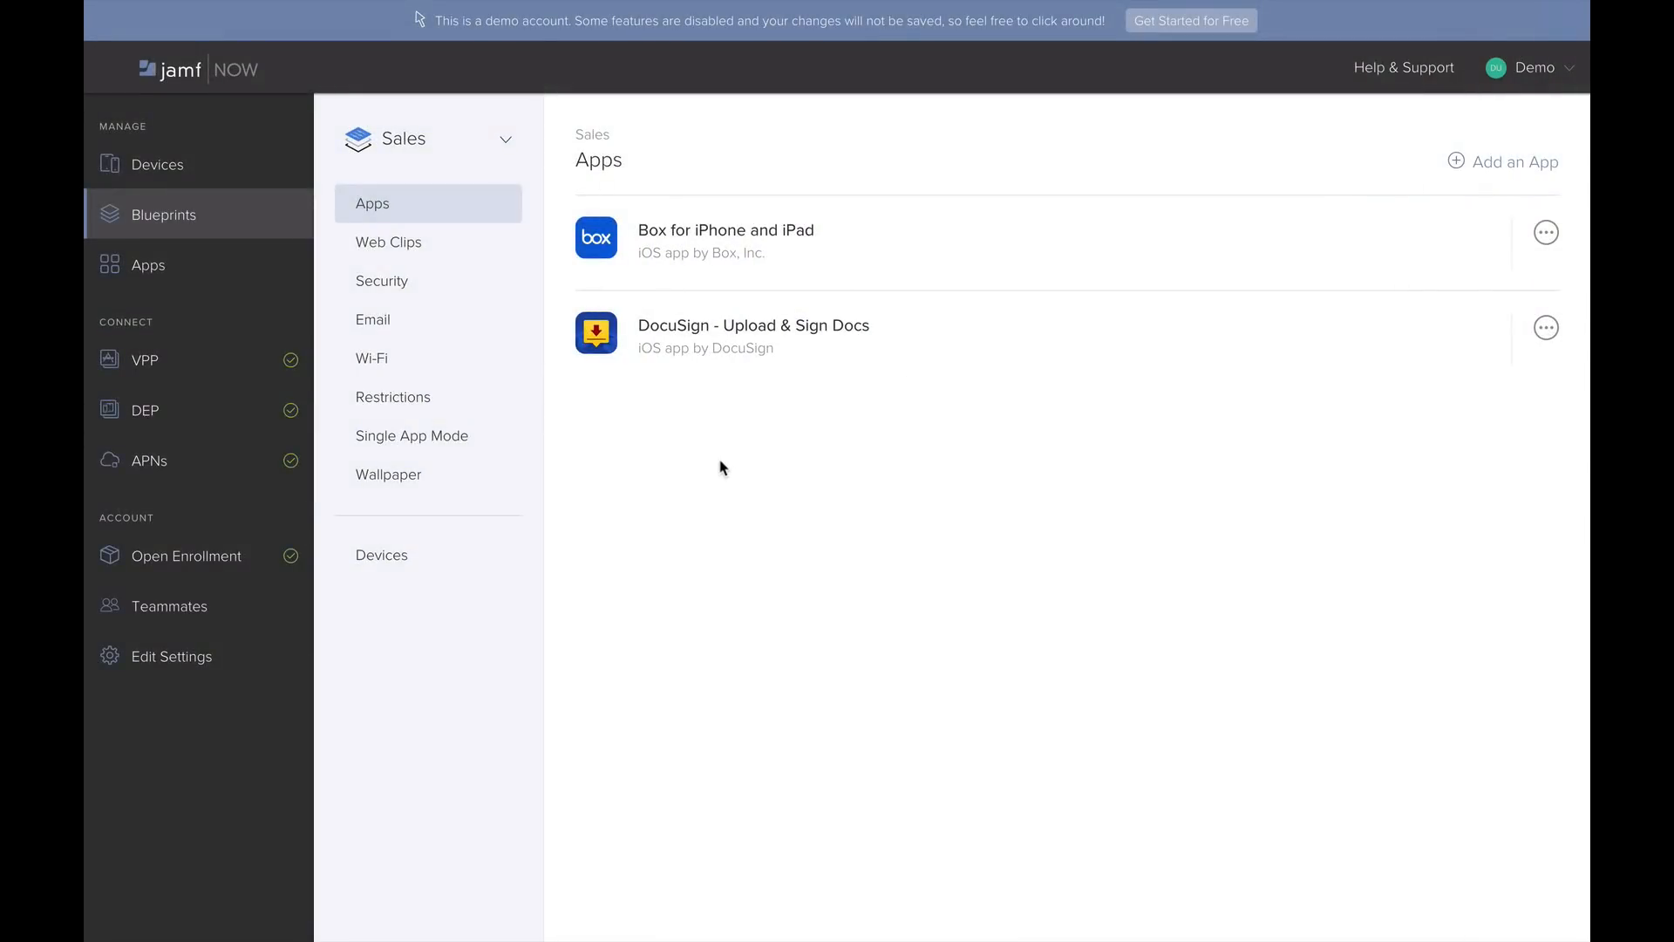
Start a web clip in the Sales blueprint named "Jamf Support" with the URL support.jamfnow.com
click(464, 258)
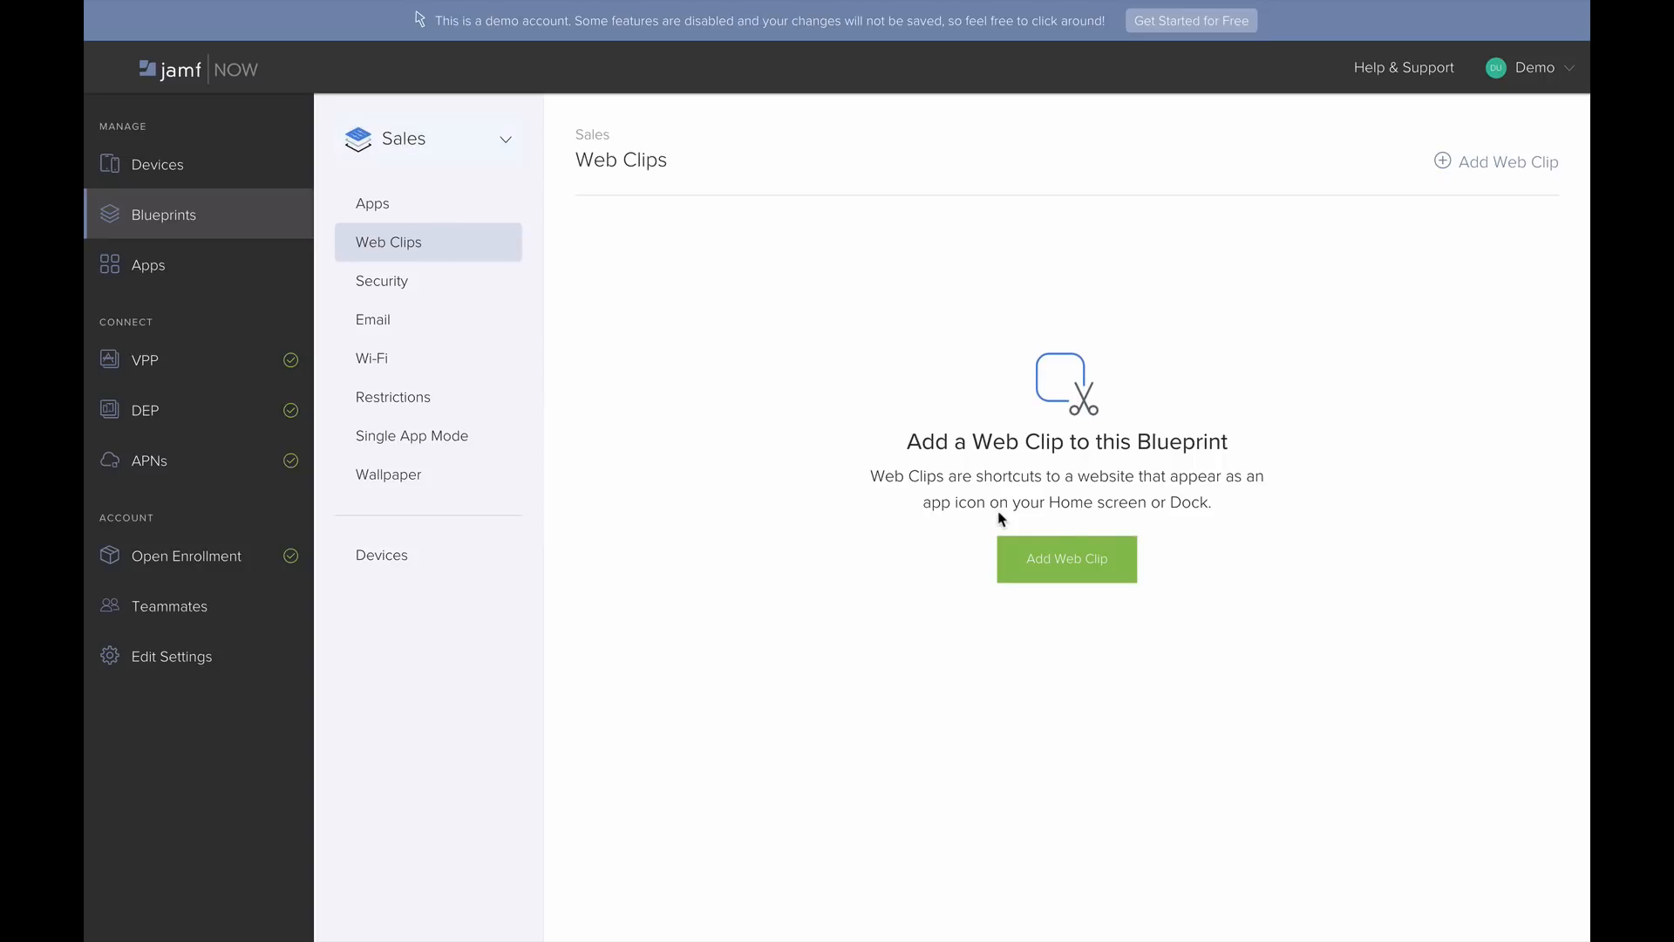
click(1071, 558)
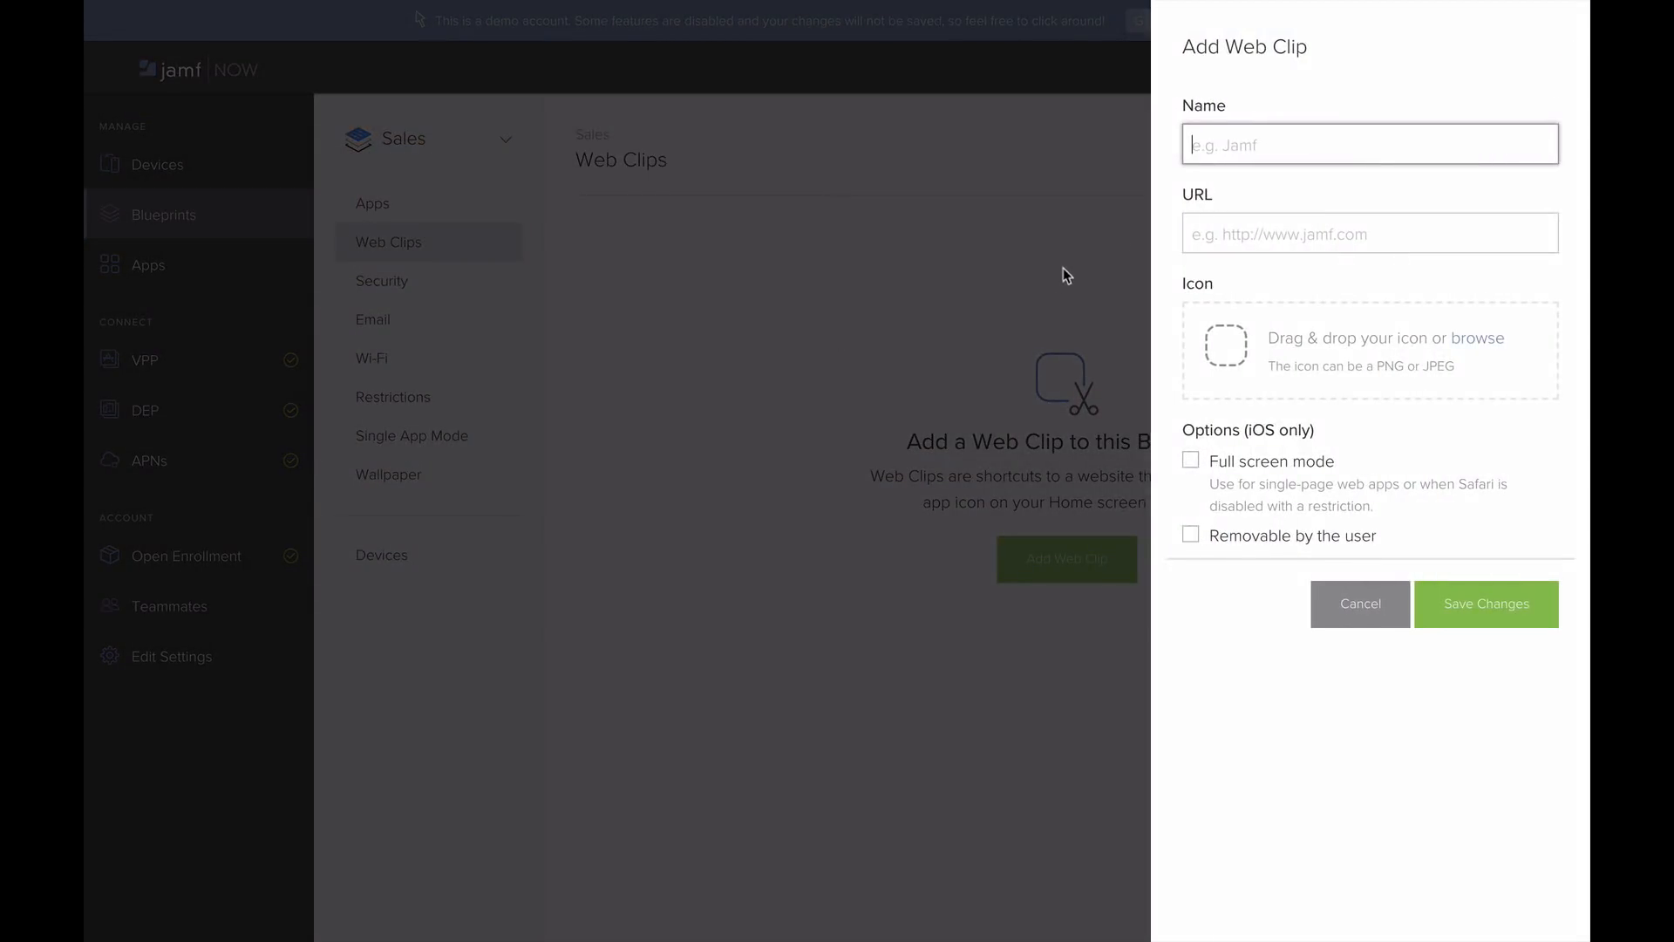
text(Jamf Support)
key(Tab)
text(s)
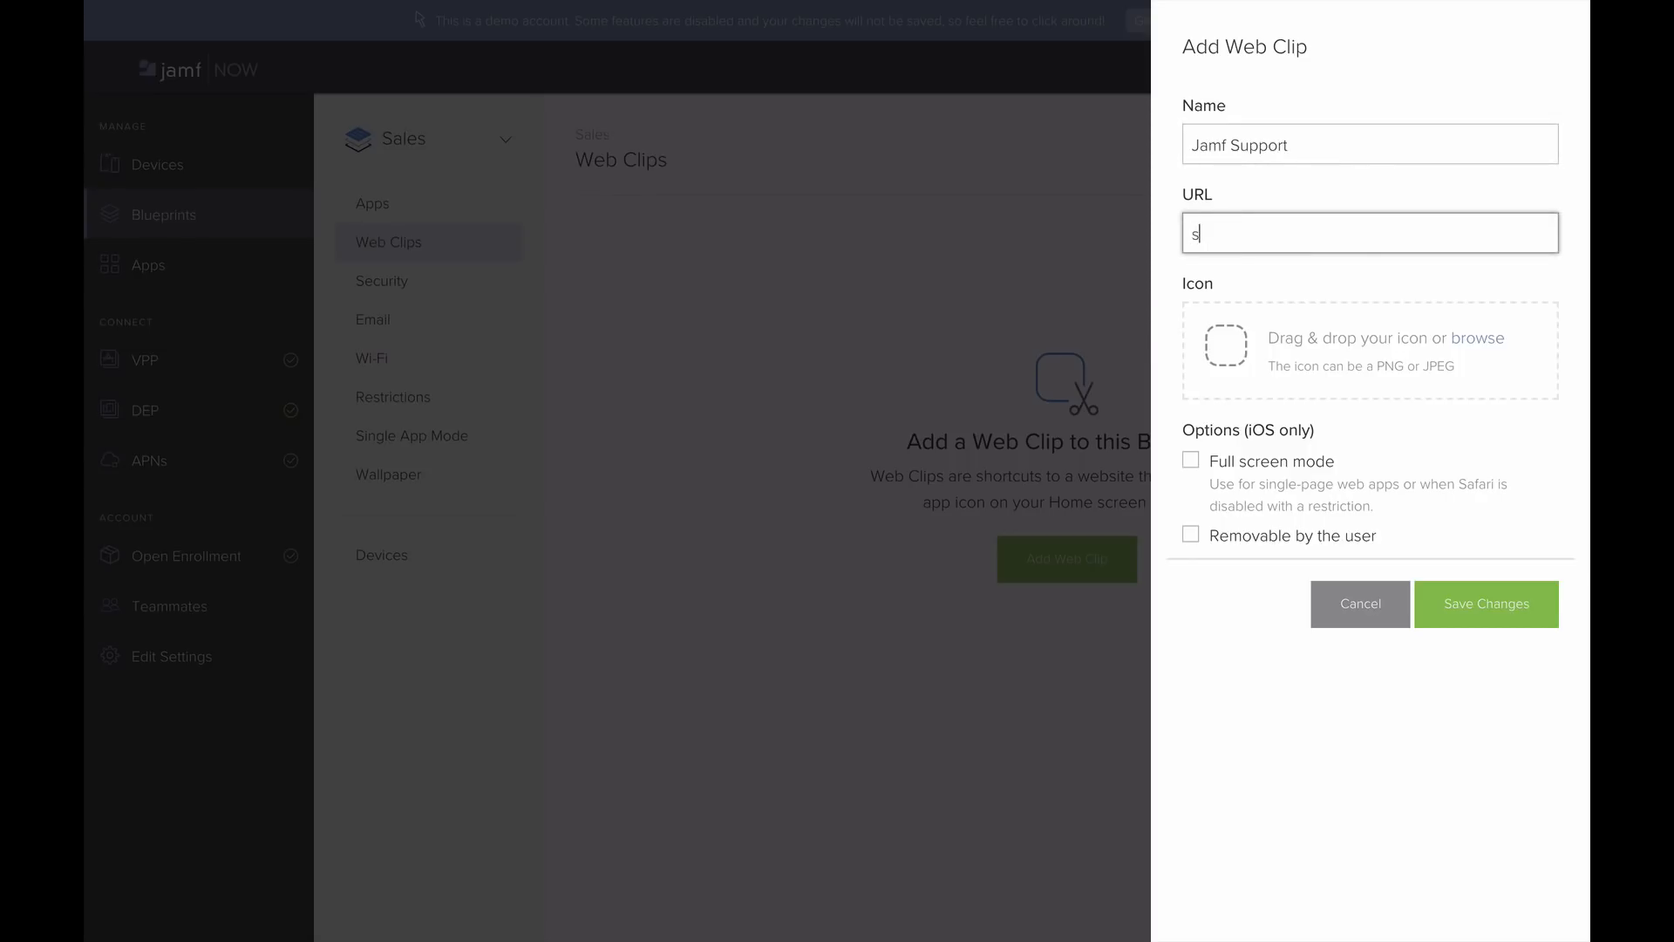
text(upport.jamfnow.com)
Replace the web clip's URL with a mailto: link to the support e-mail address
drag(1191, 232, 1407, 227)
click(1385, 230)
drag(1395, 231, 1163, 237)
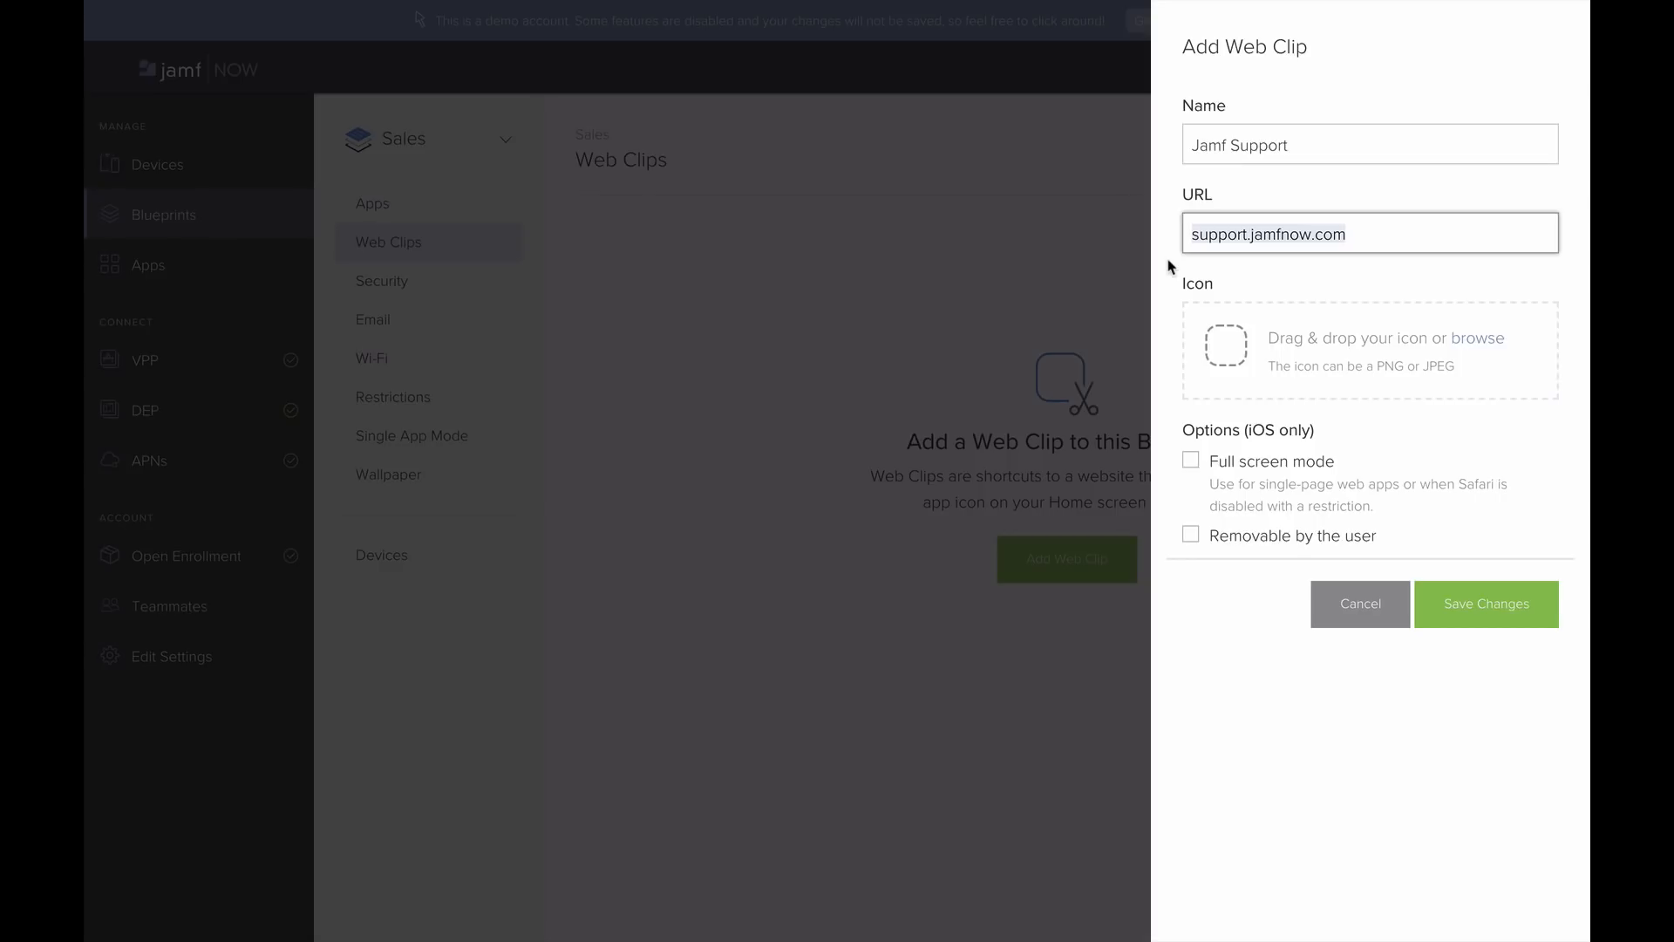
text(mailto:)
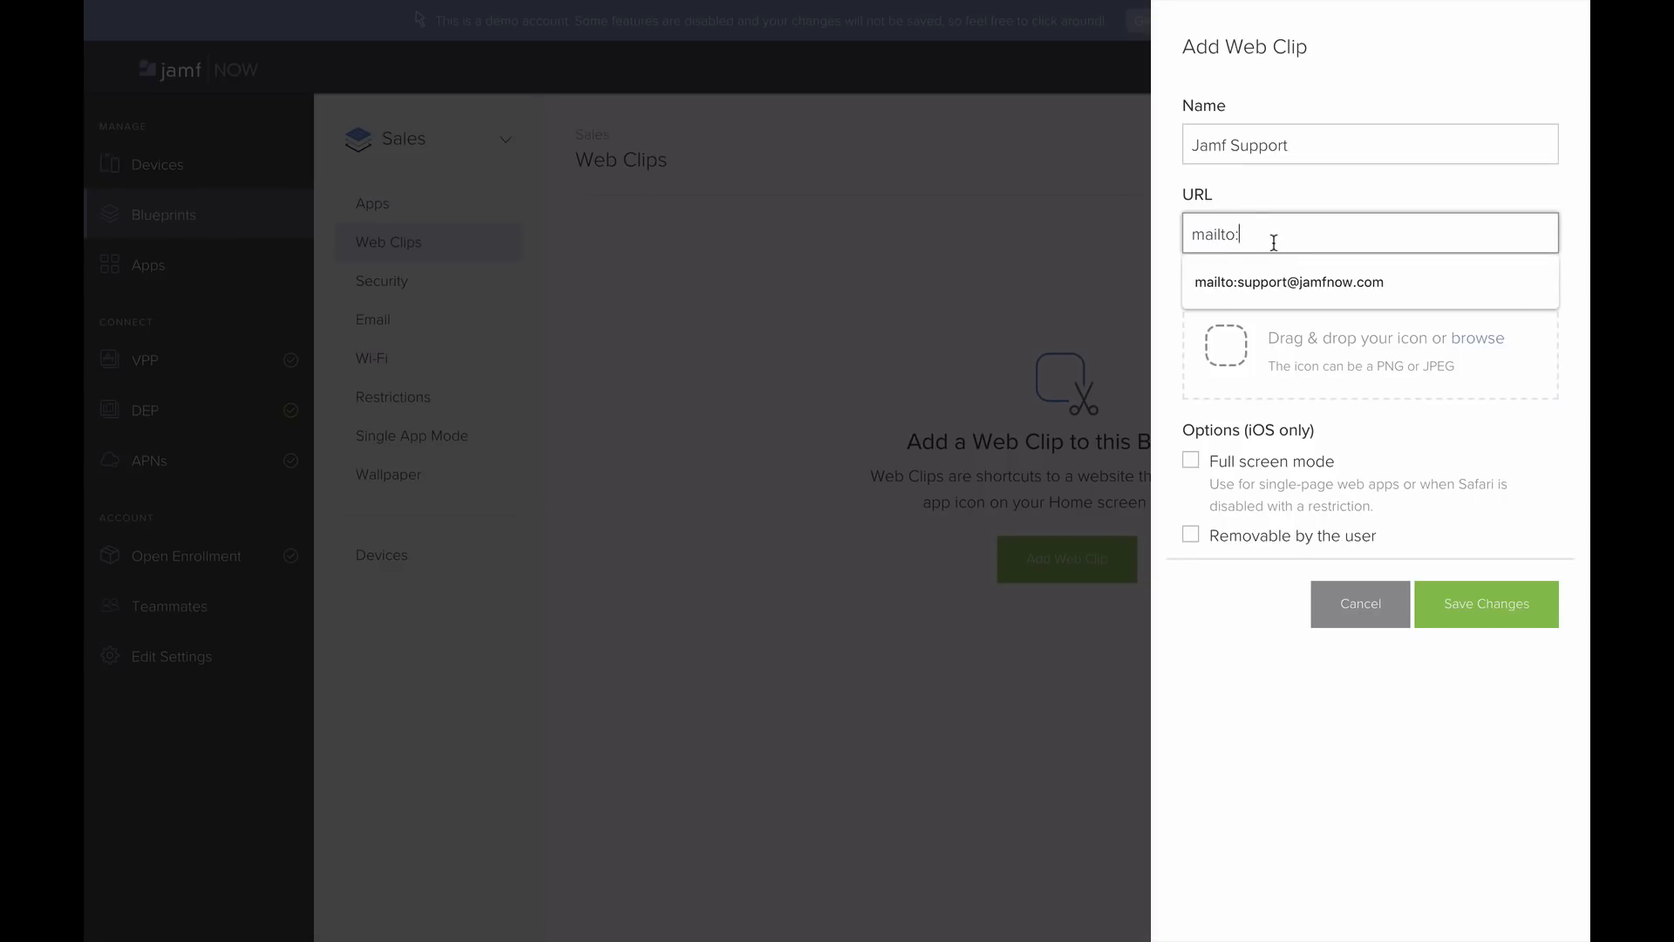
key(Down)
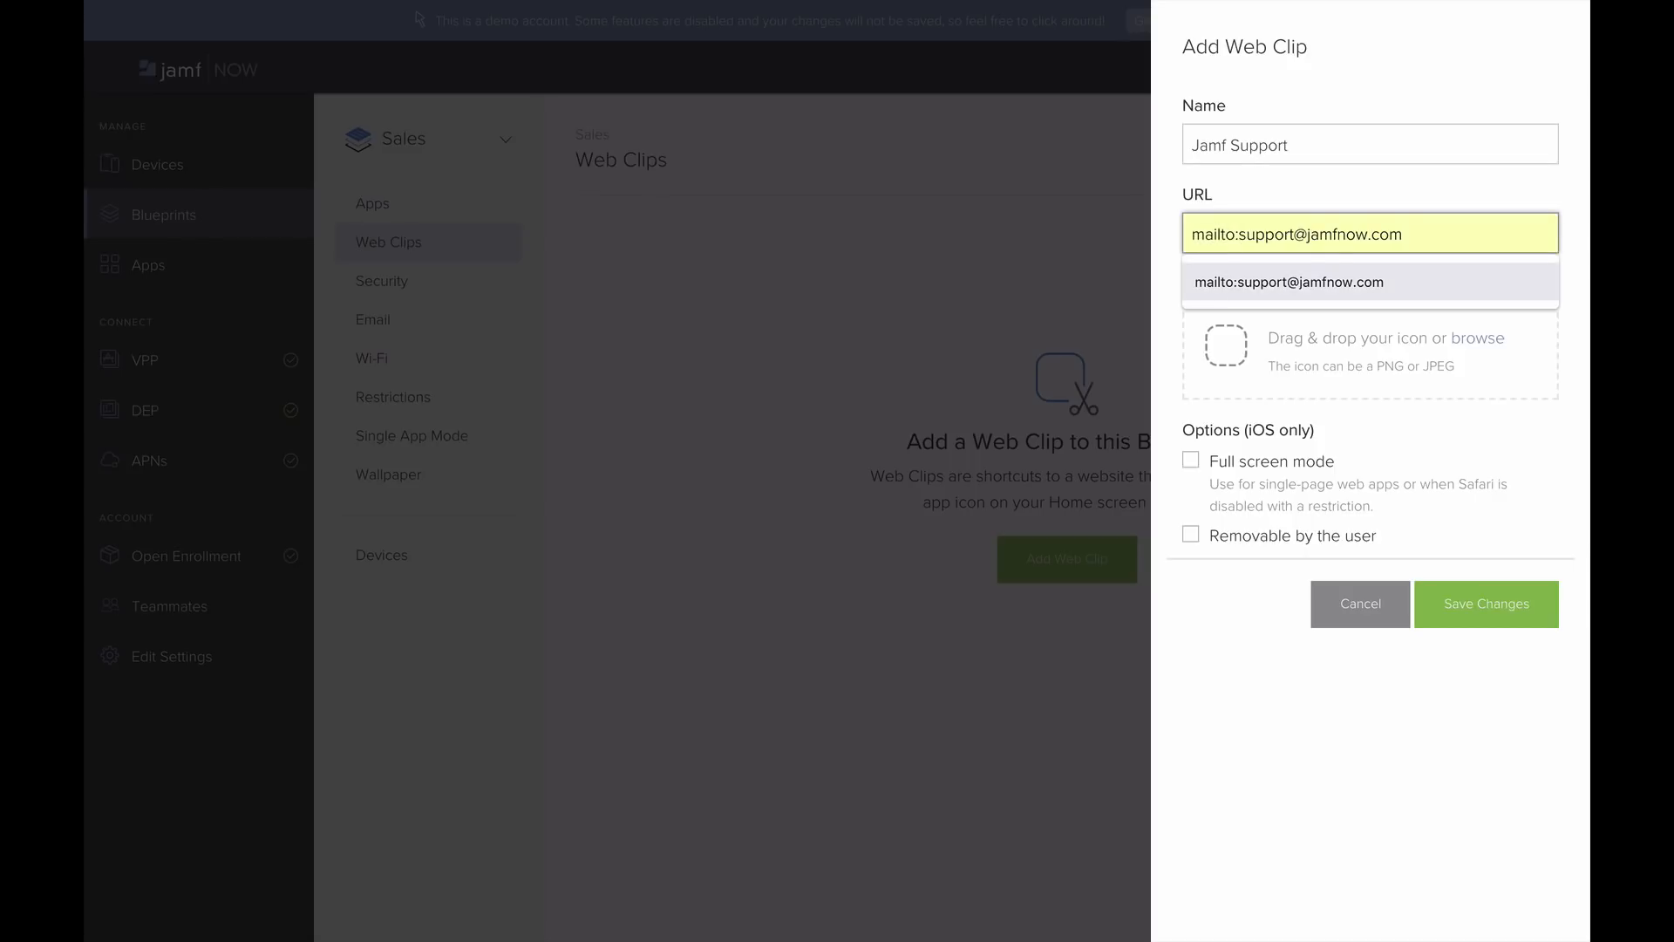
key(Return)
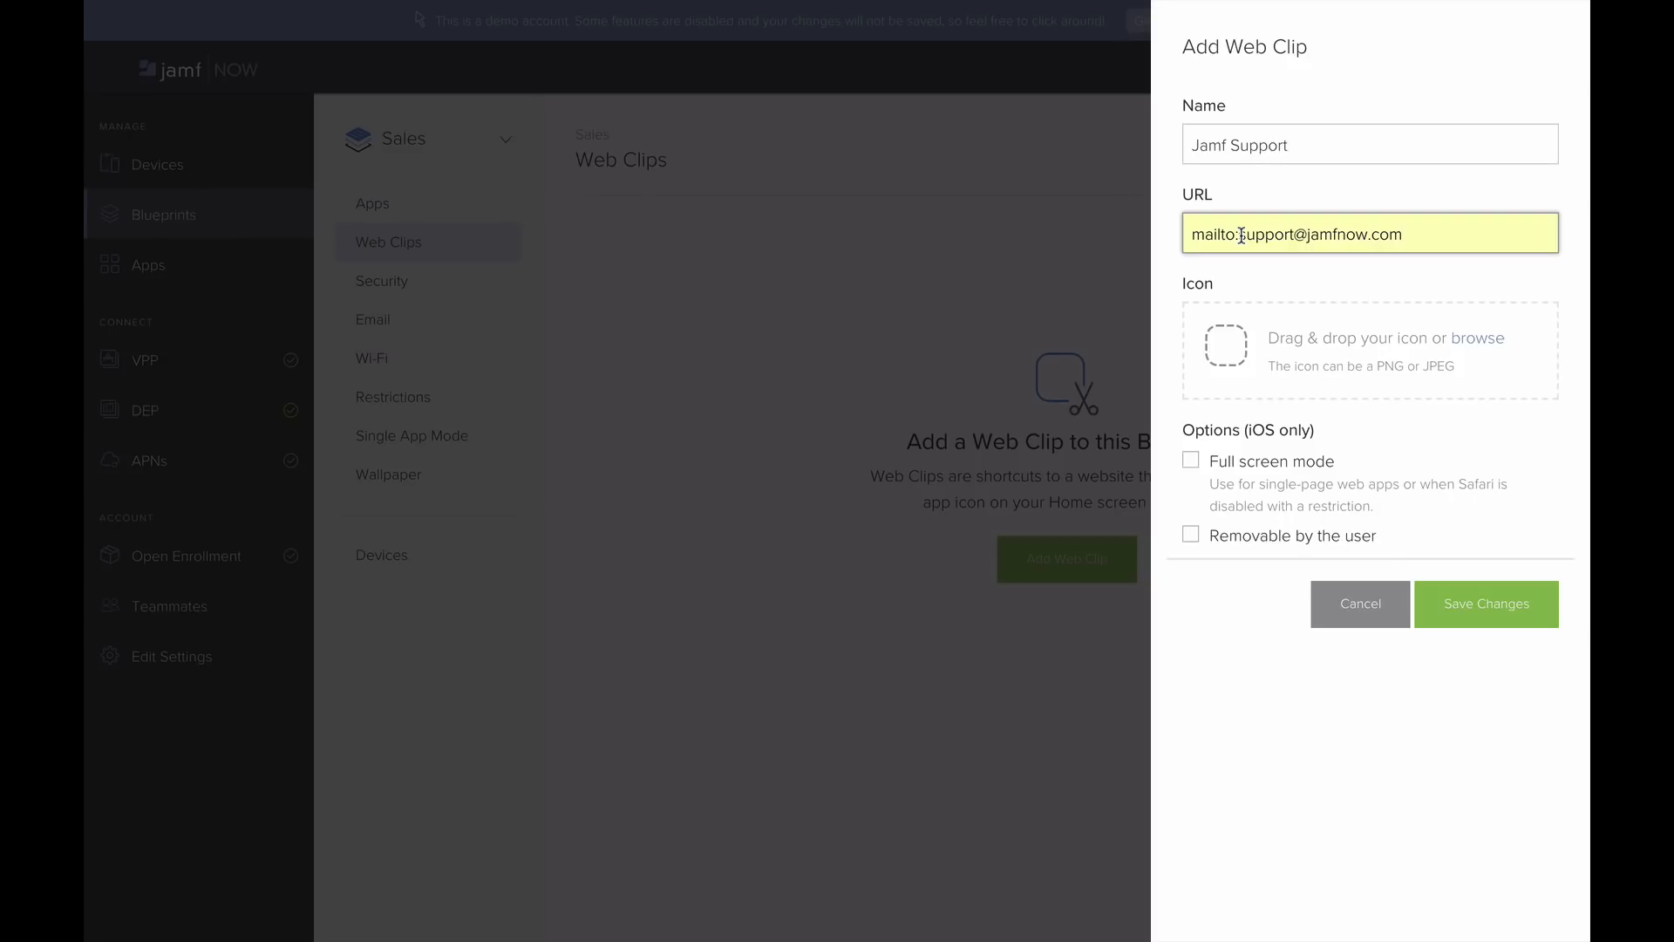
Change the prefix of the web clip's URL to "textto:", keeping the support address after it
drag(1241, 235, 1124, 242)
text(textto)
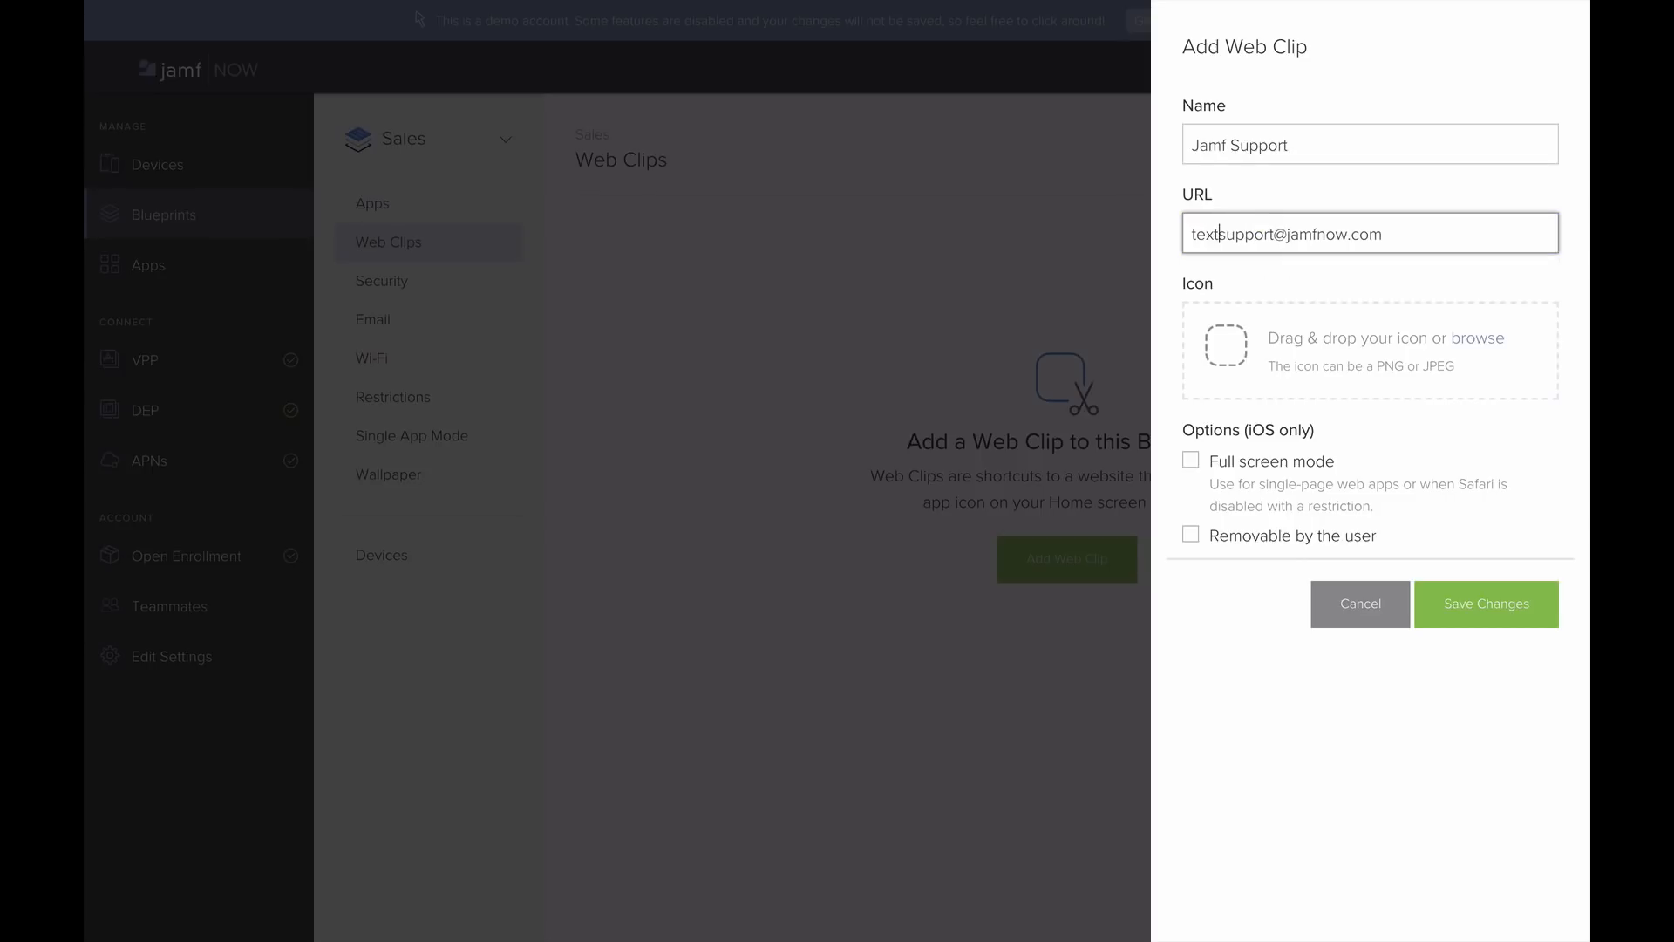
text(:)
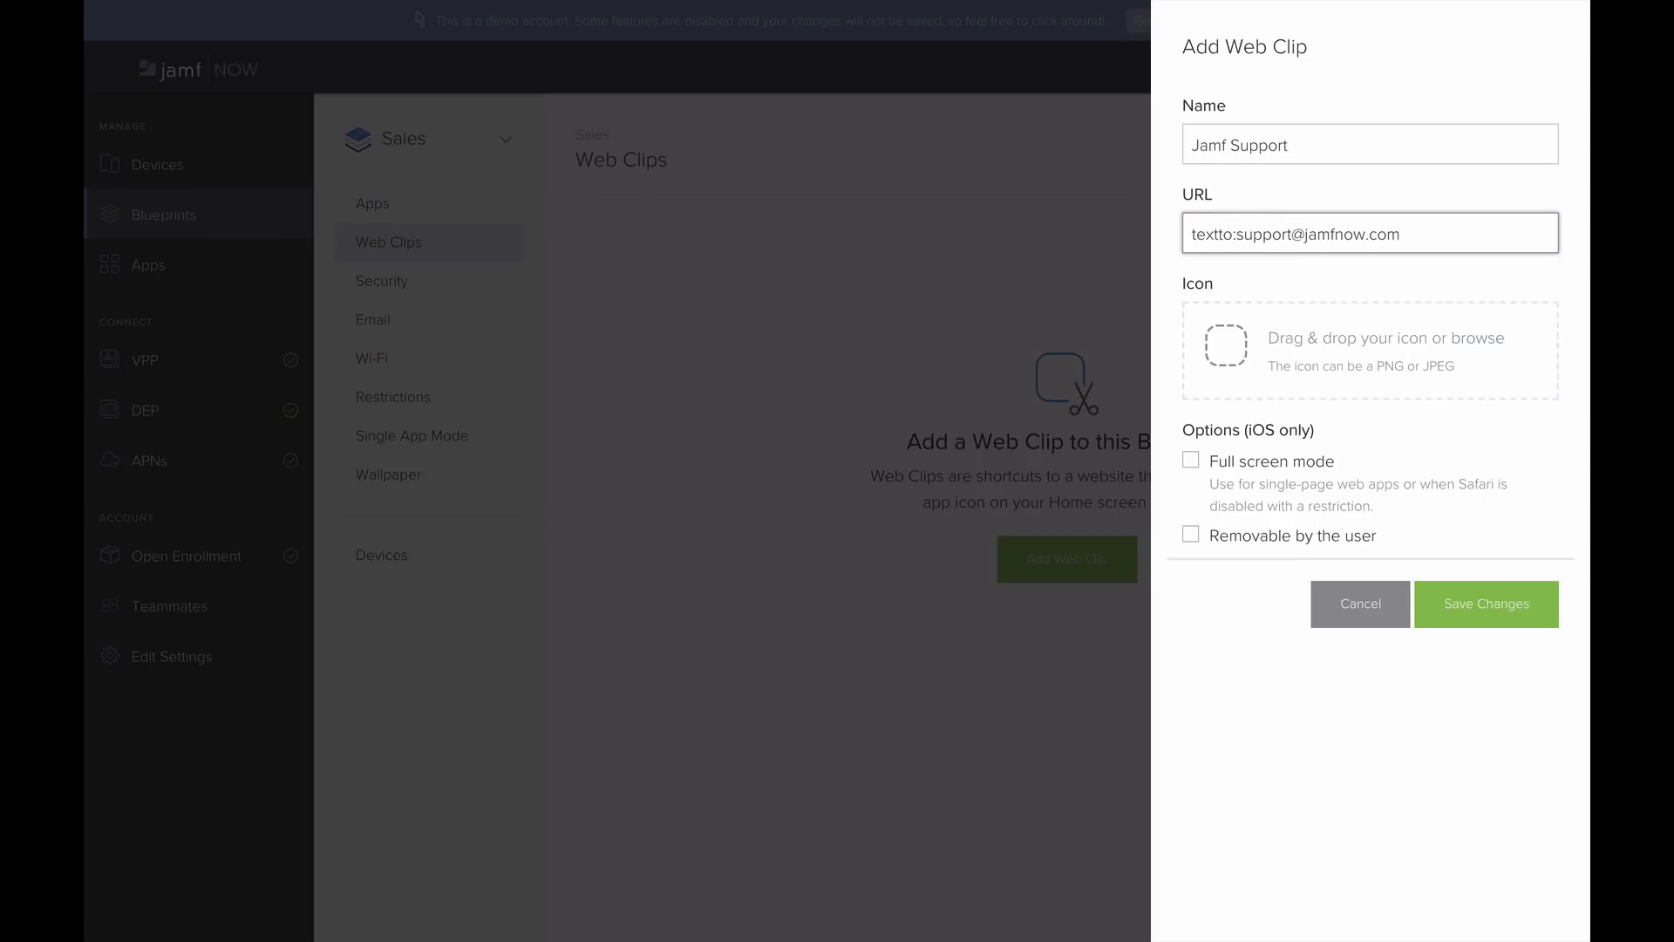
Try a phone number after the textto: and tel: prefixes in the web clip's URL, and cancel the web clip
key(shift+End)
text(1231231234)
triple_click(1297, 240)
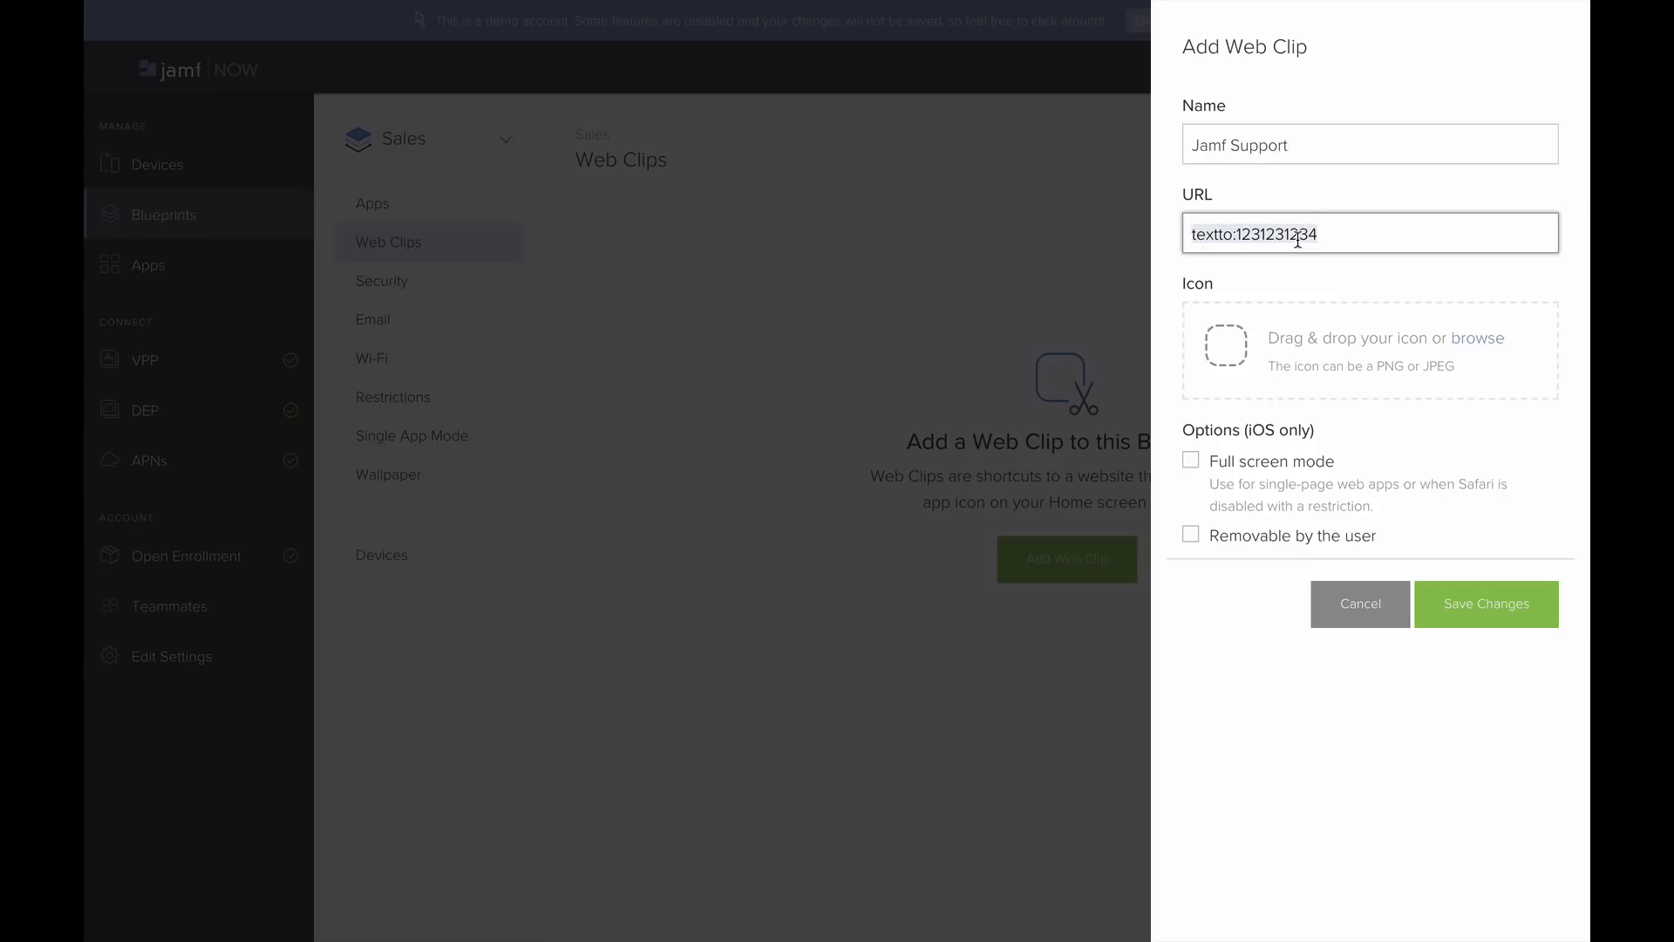
text(tel:)
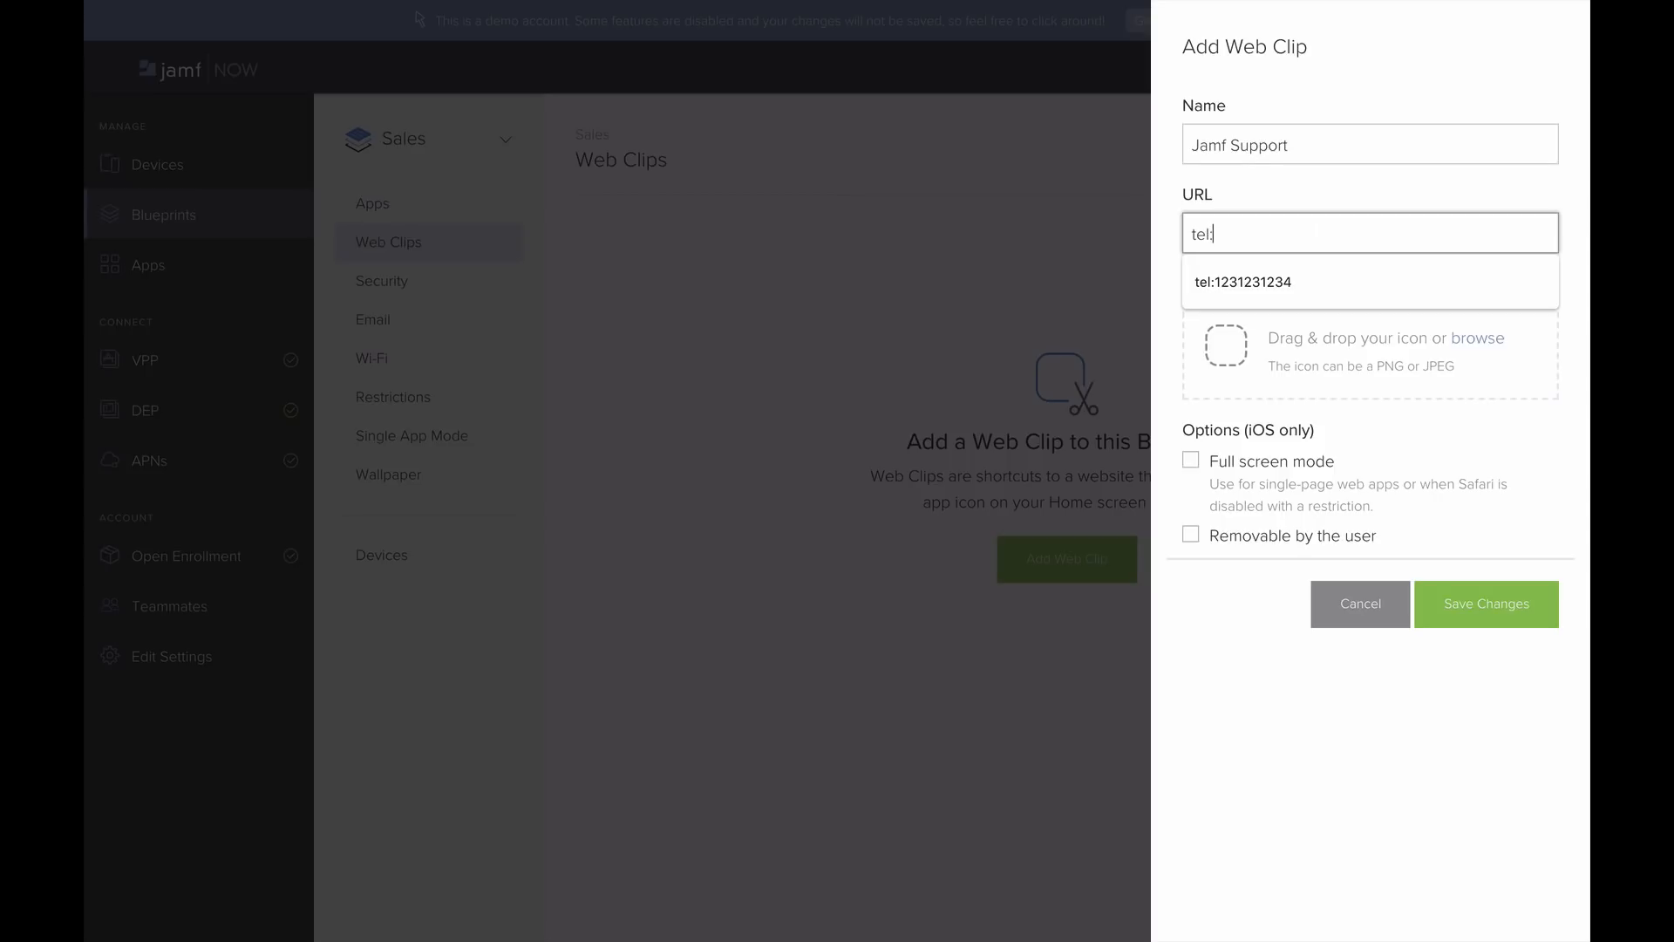
click(1328, 266)
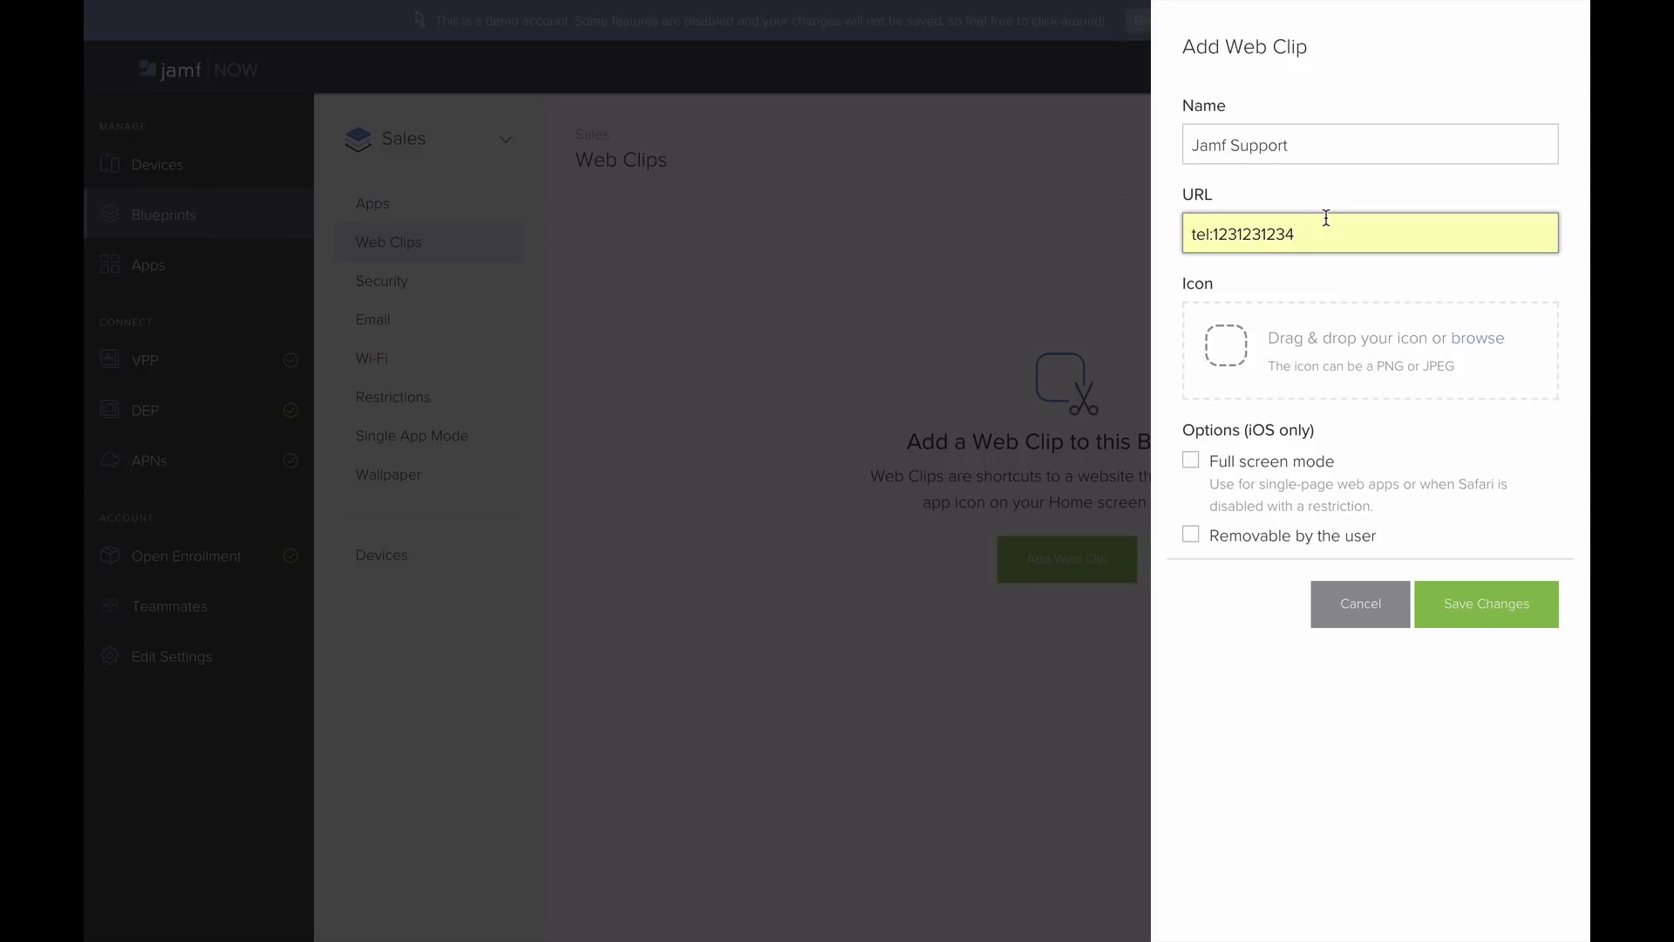
click(1362, 615)
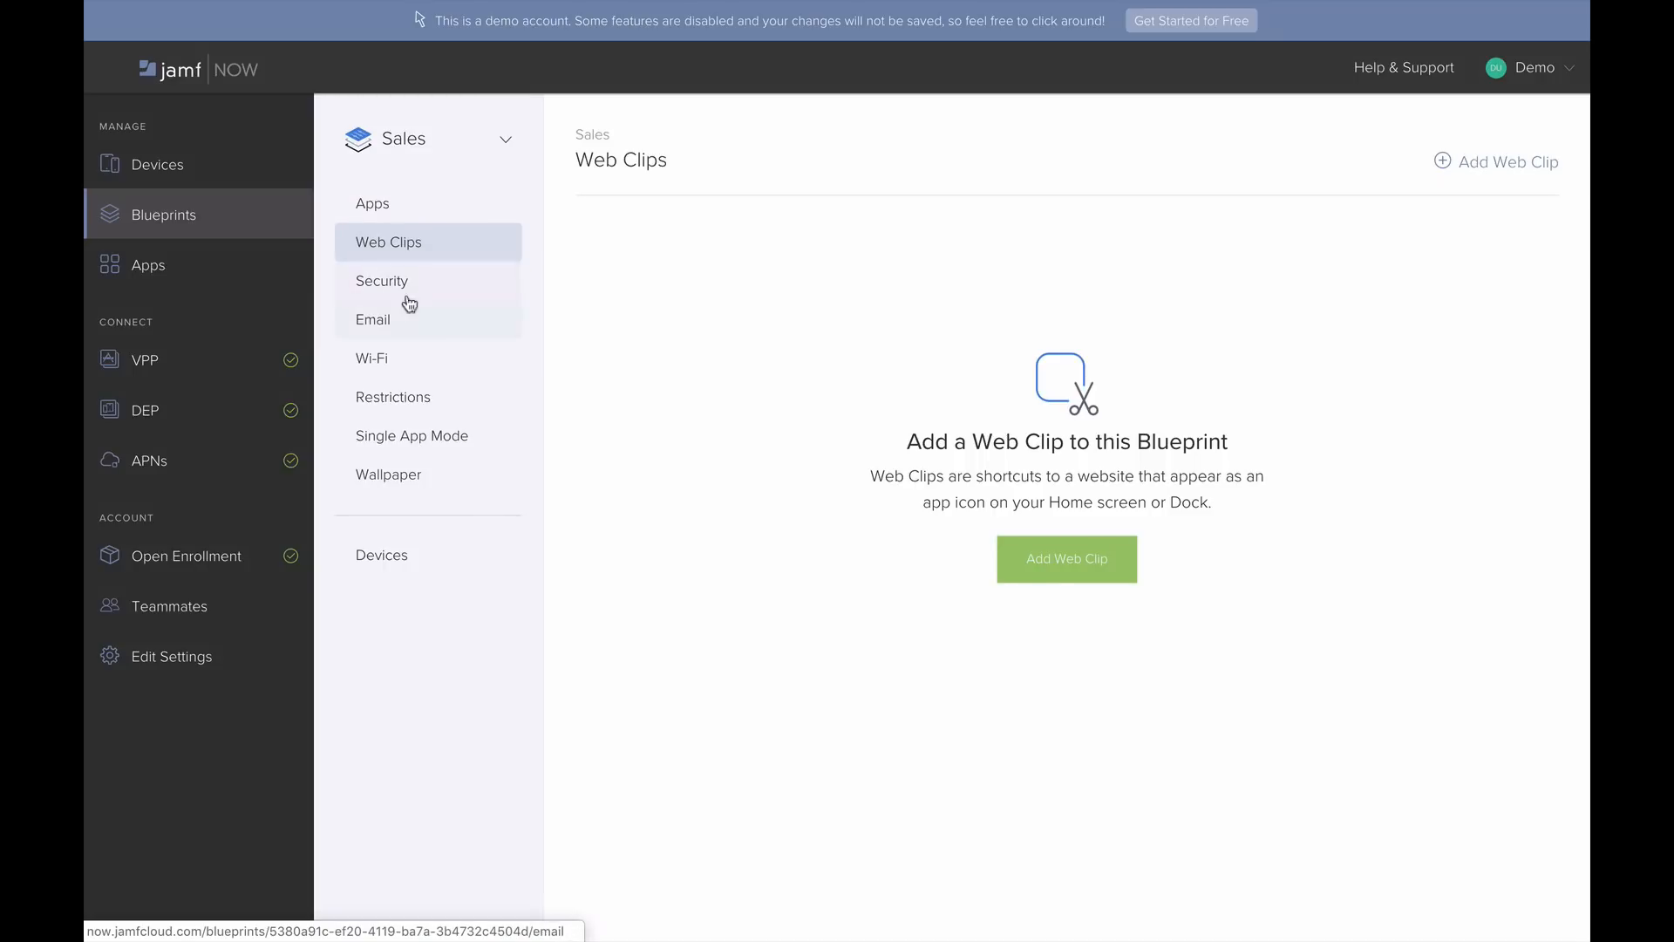
Enable FileVault 2 in the Sales blueprint's Security settings, switching Require Passcode off and back on
click(387, 282)
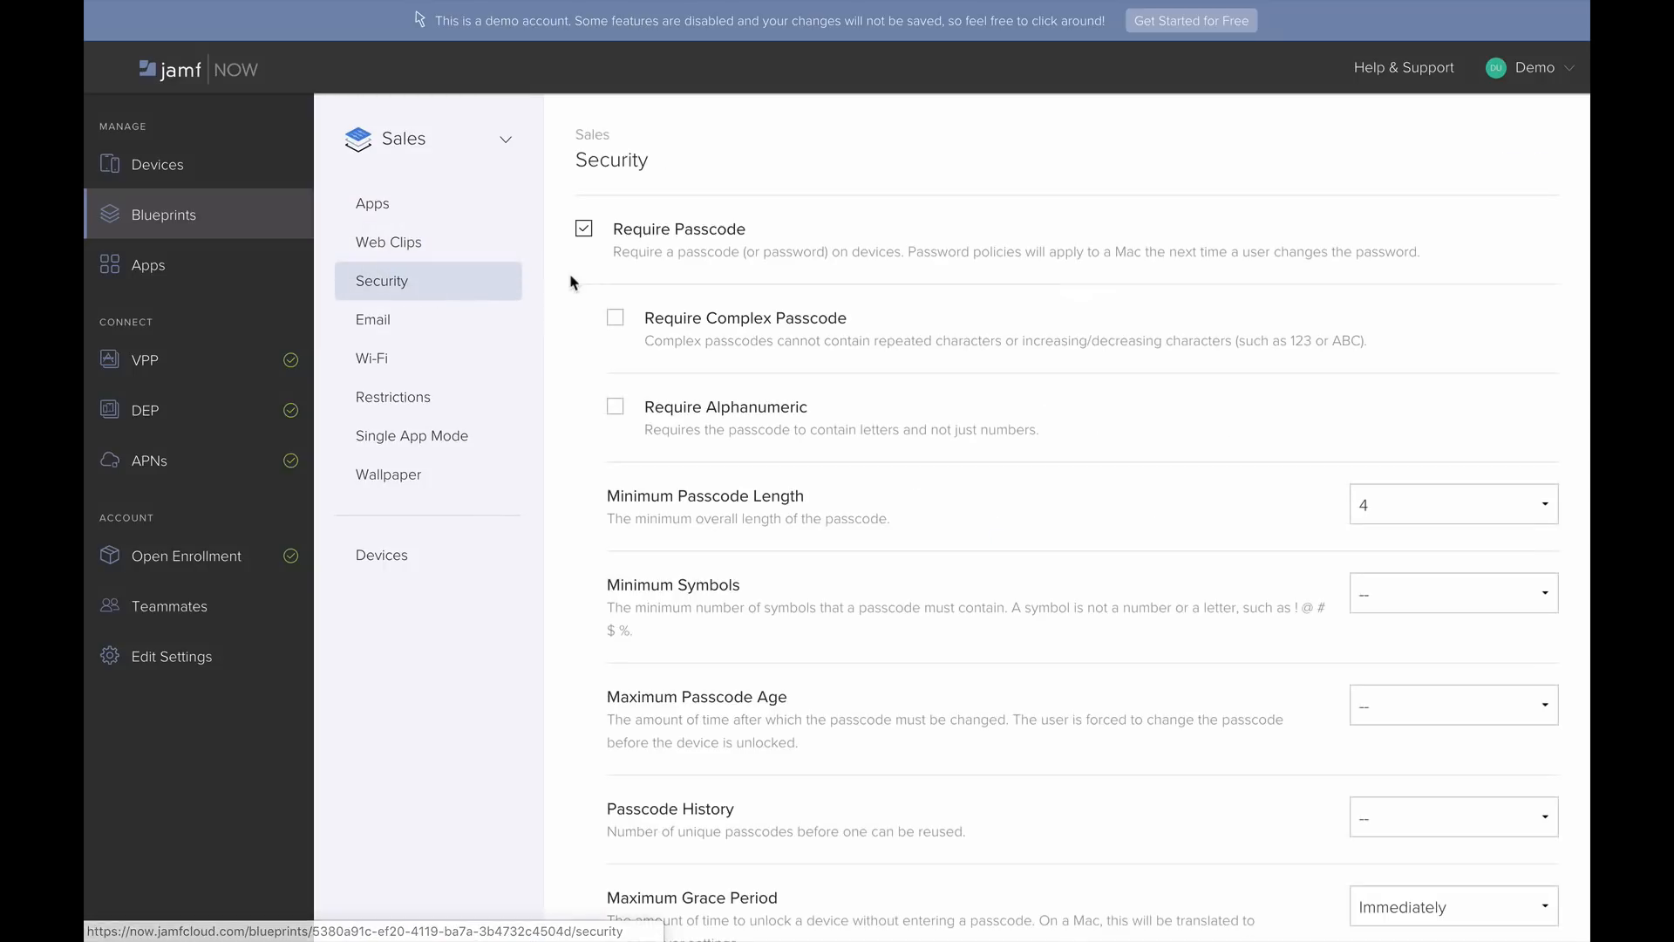
click(586, 231)
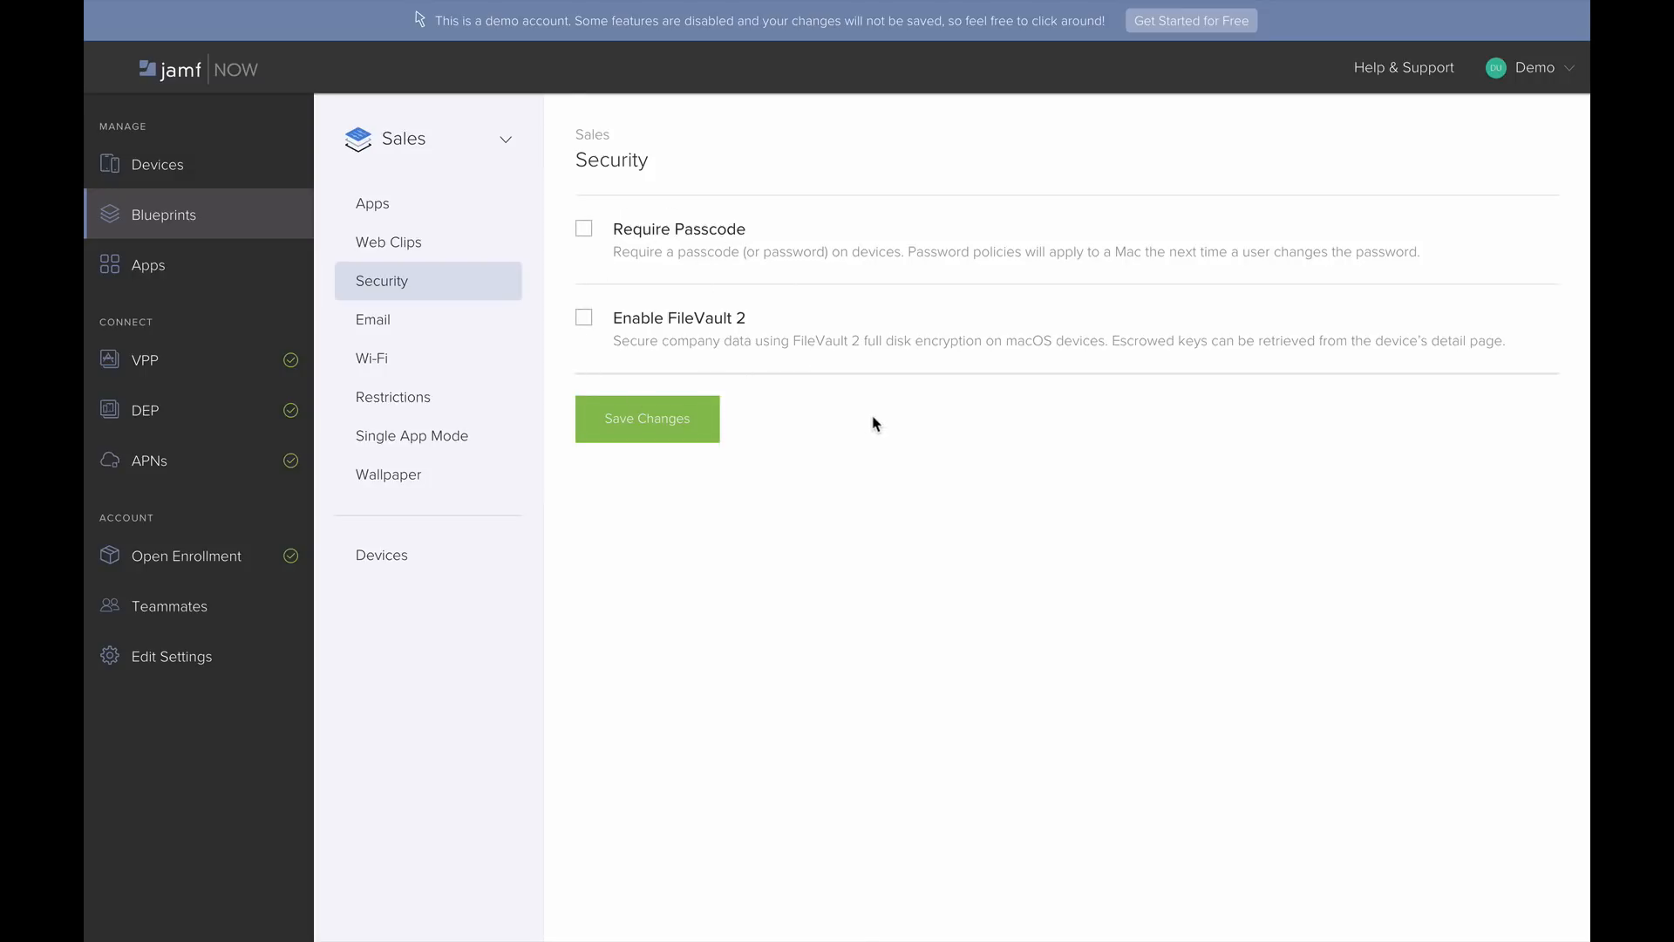
click(678, 323)
click(620, 416)
click(585, 232)
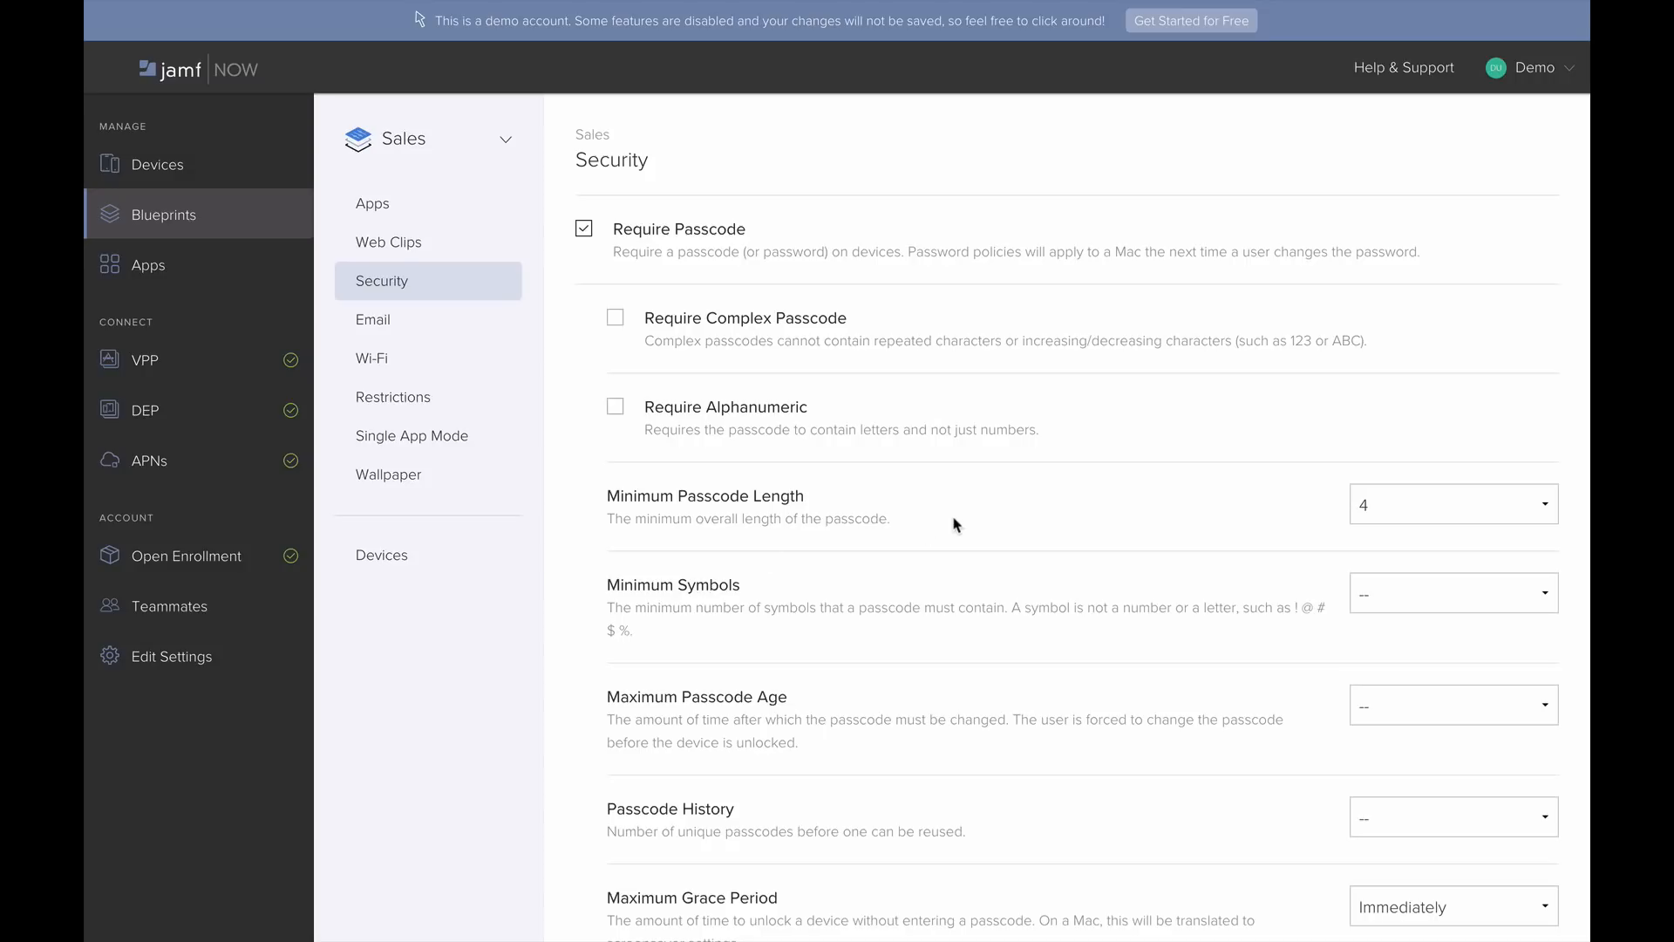
scroll(954, 489, down, 6)
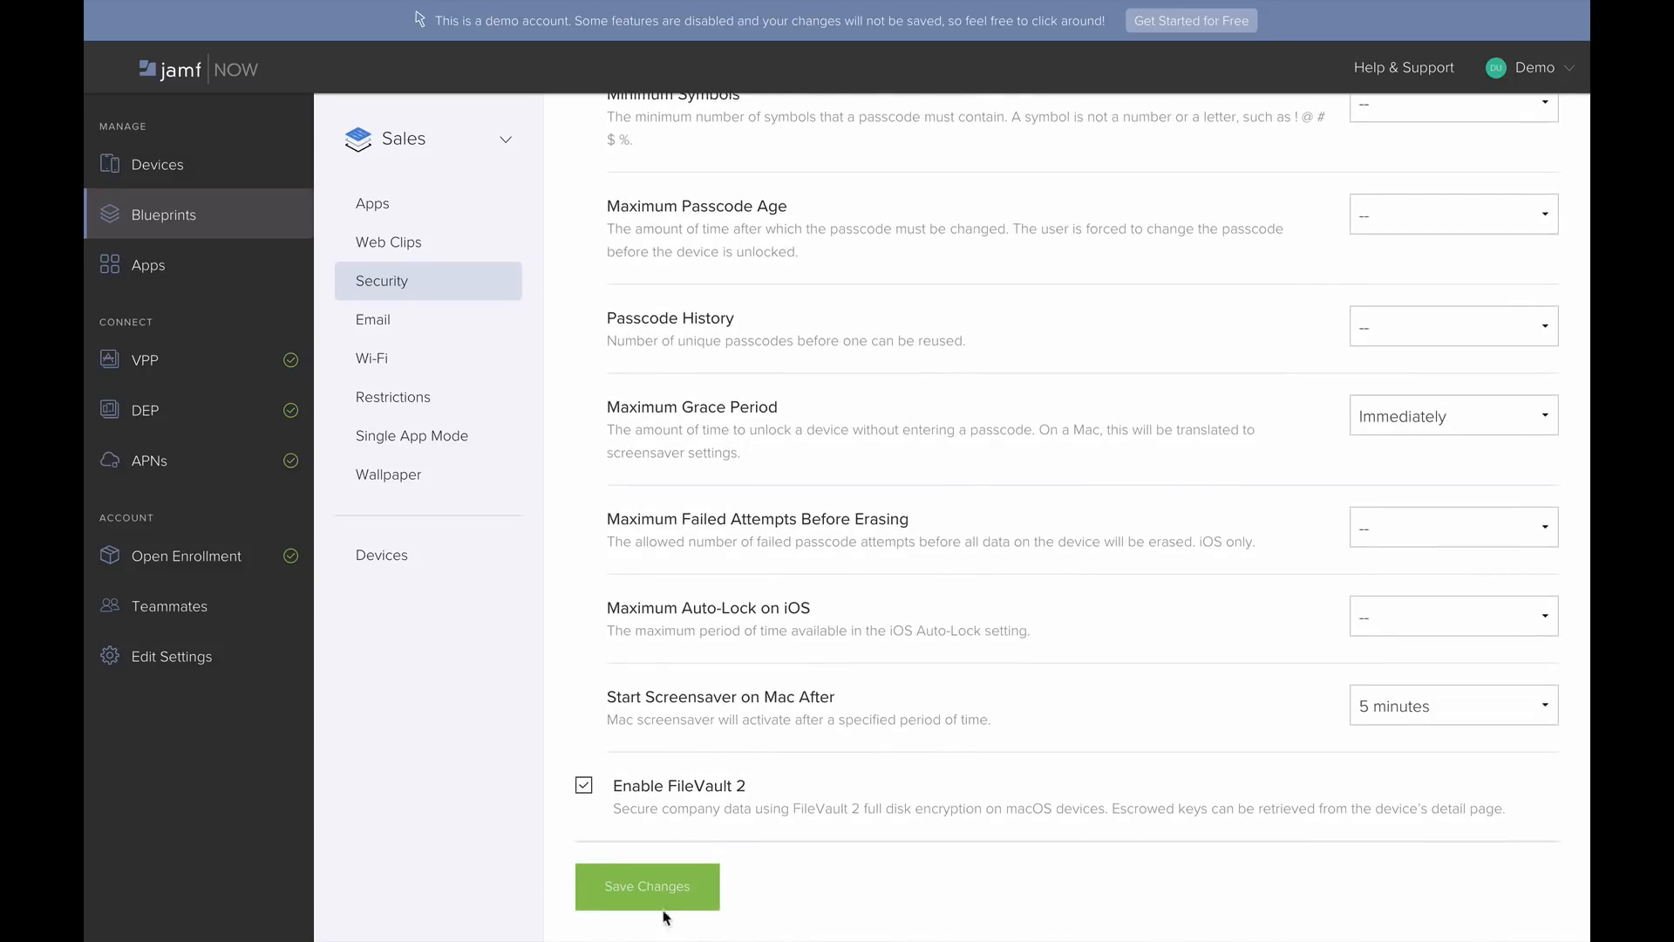
Switch the email account type in the Sales blueprint's Email settings through Yahoo, Gmail (Deprecated) and Google to Other (IMAP/POP)
click(472, 329)
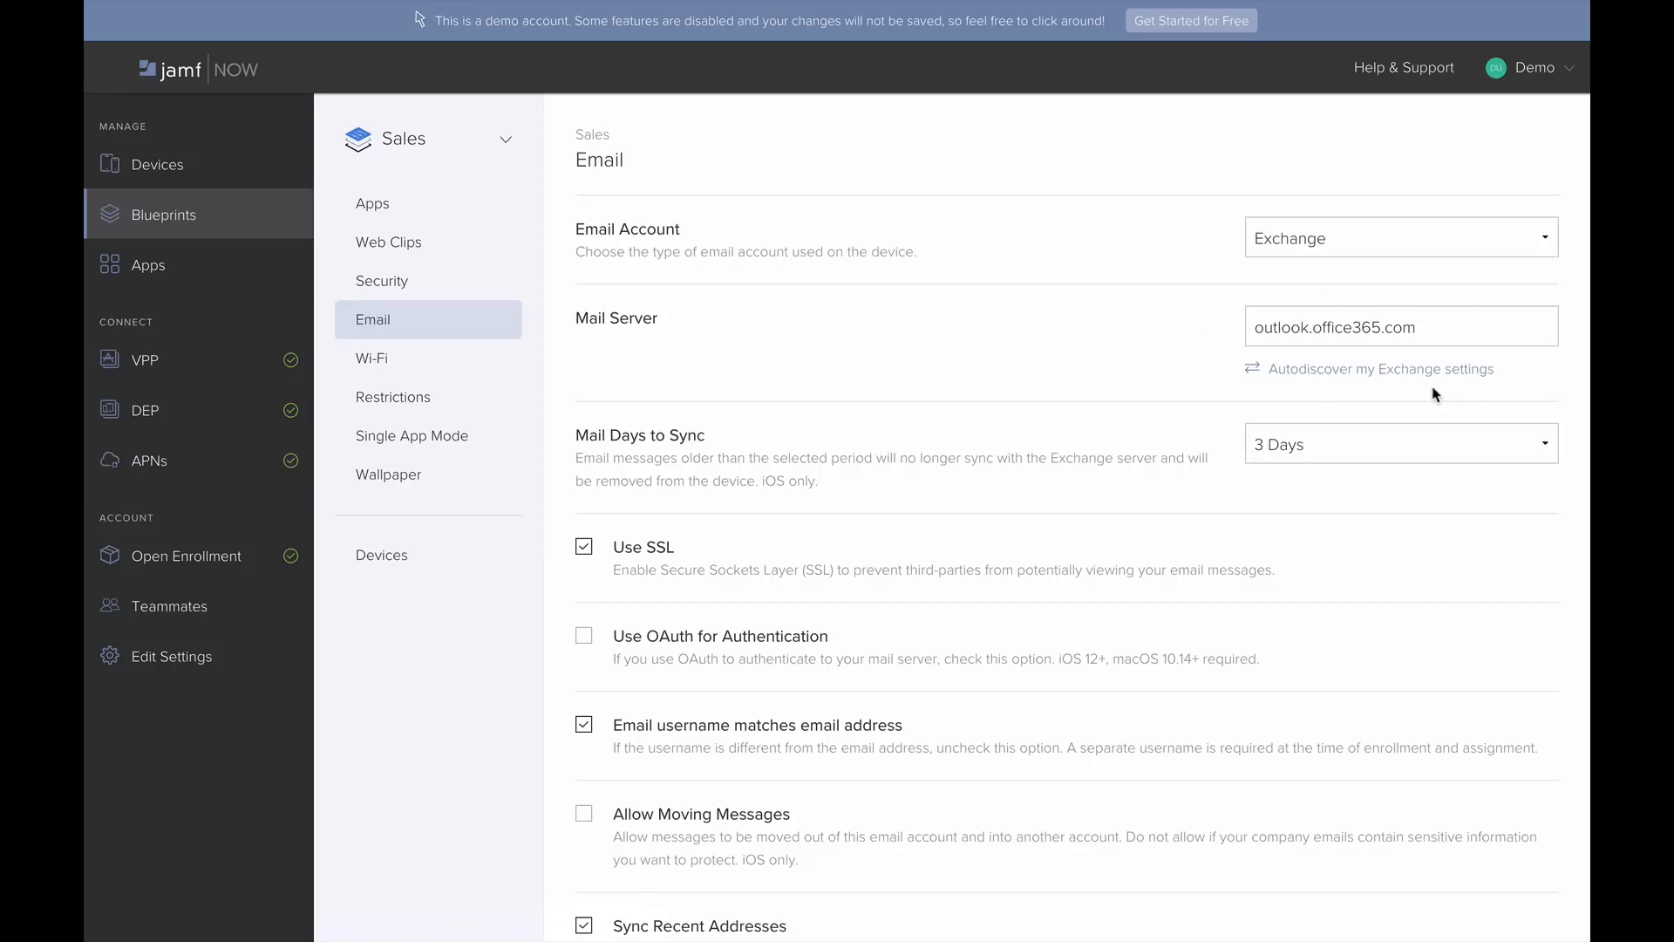
click(1340, 244)
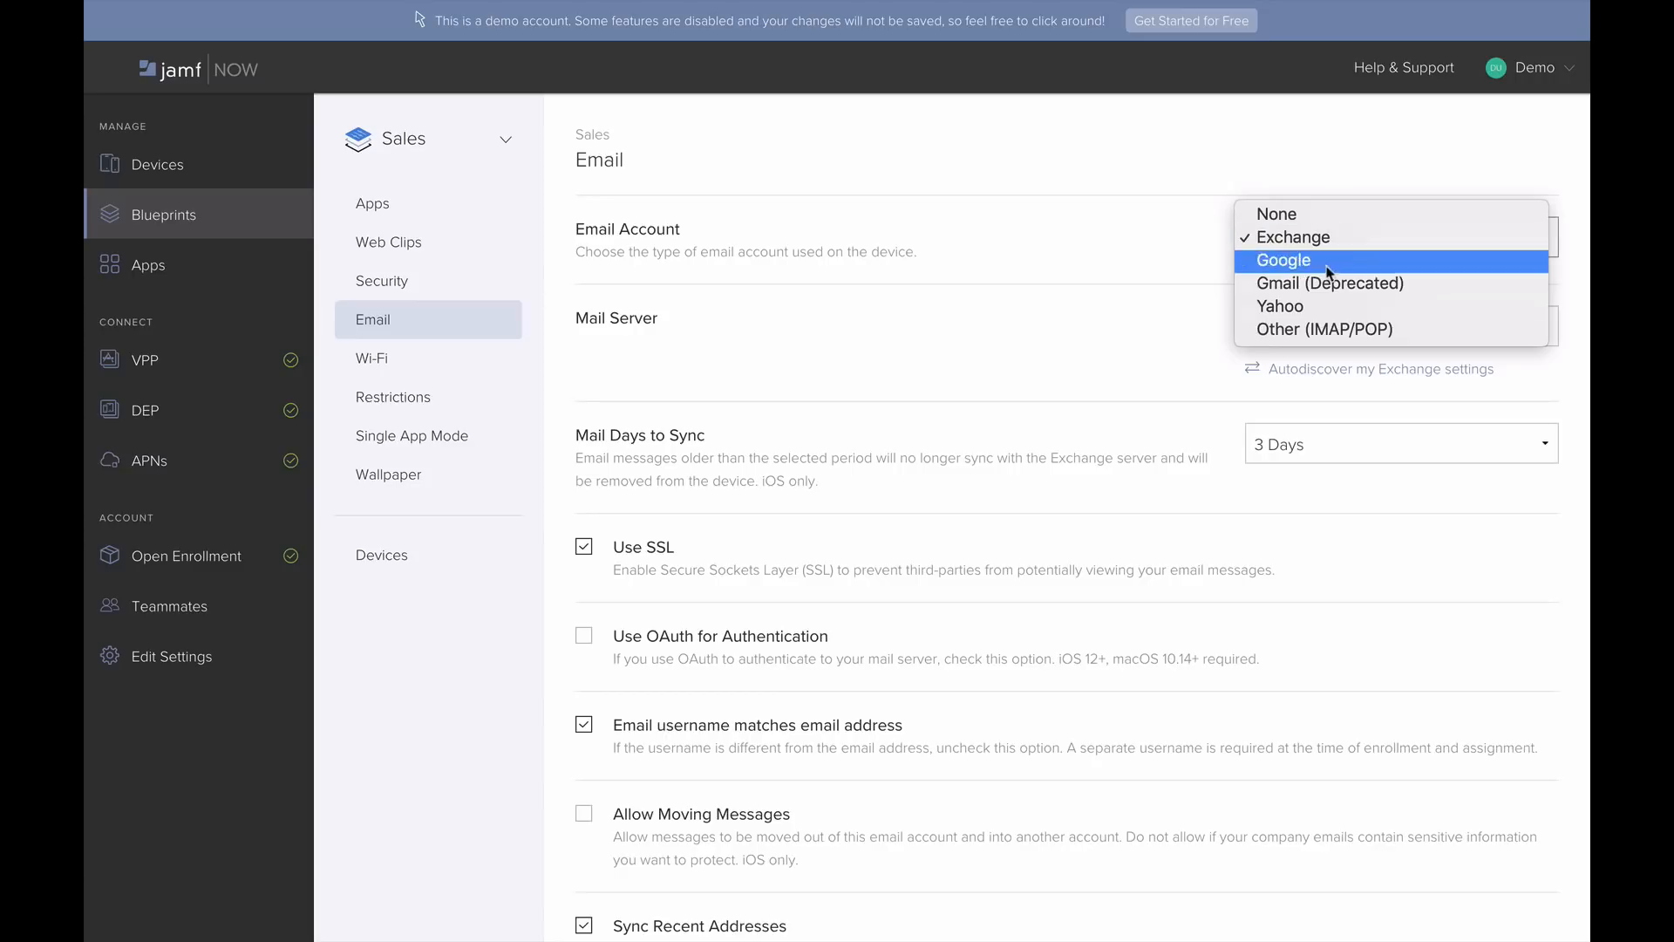
click(1321, 306)
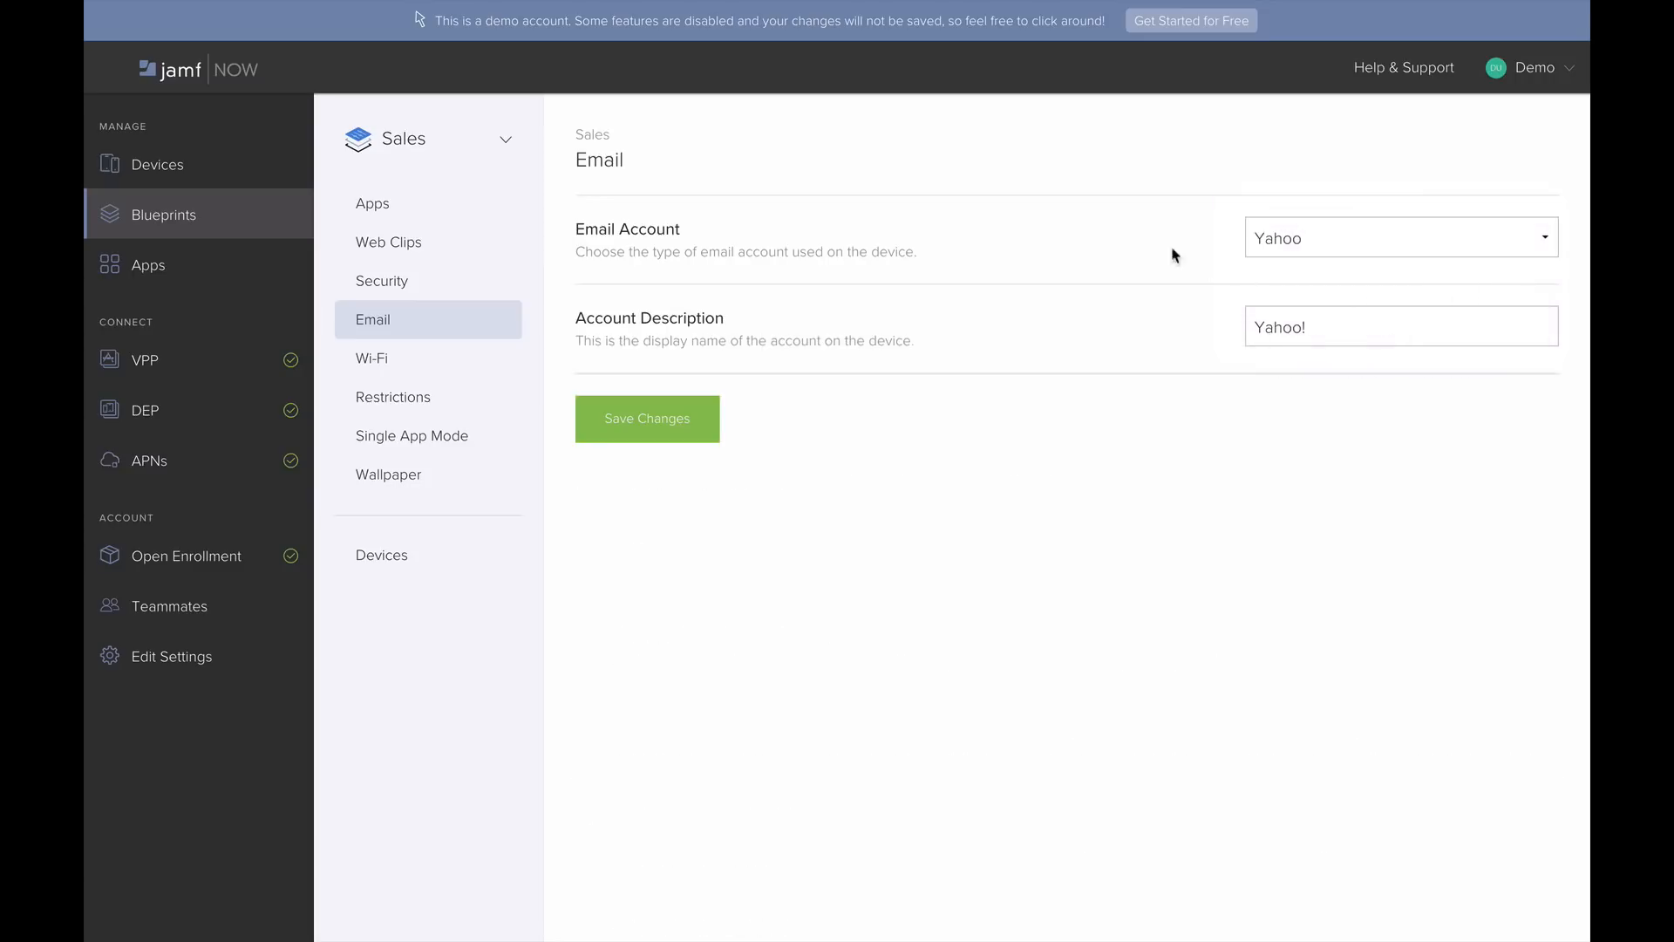
click(1364, 232)
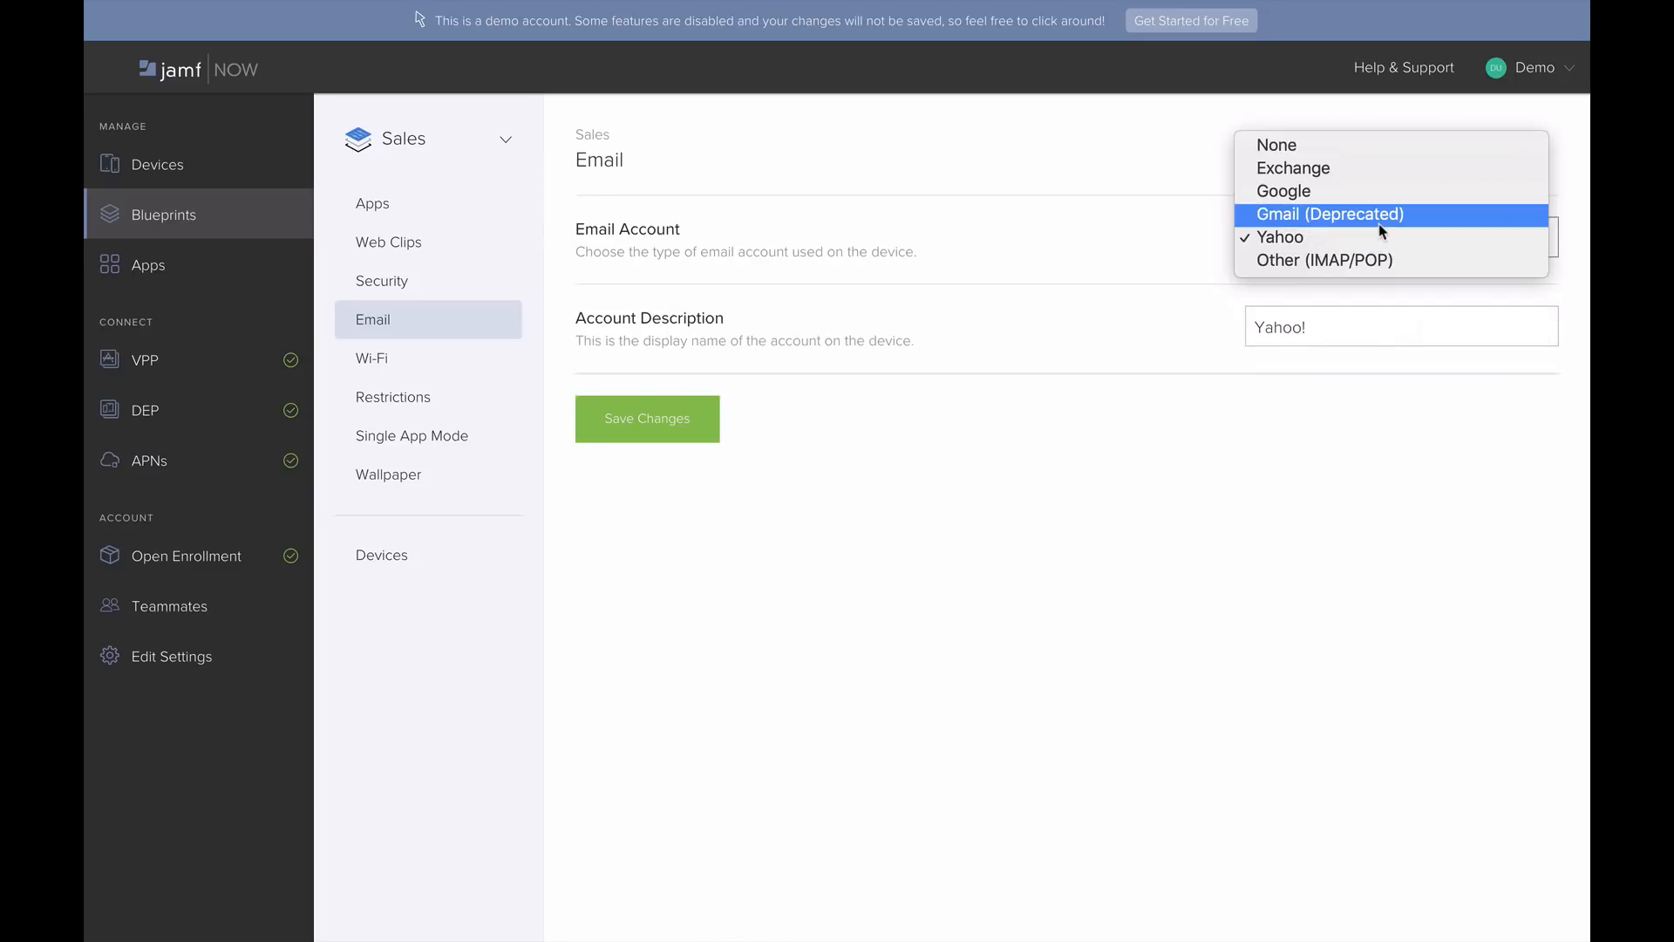
click(1379, 221)
click(1380, 231)
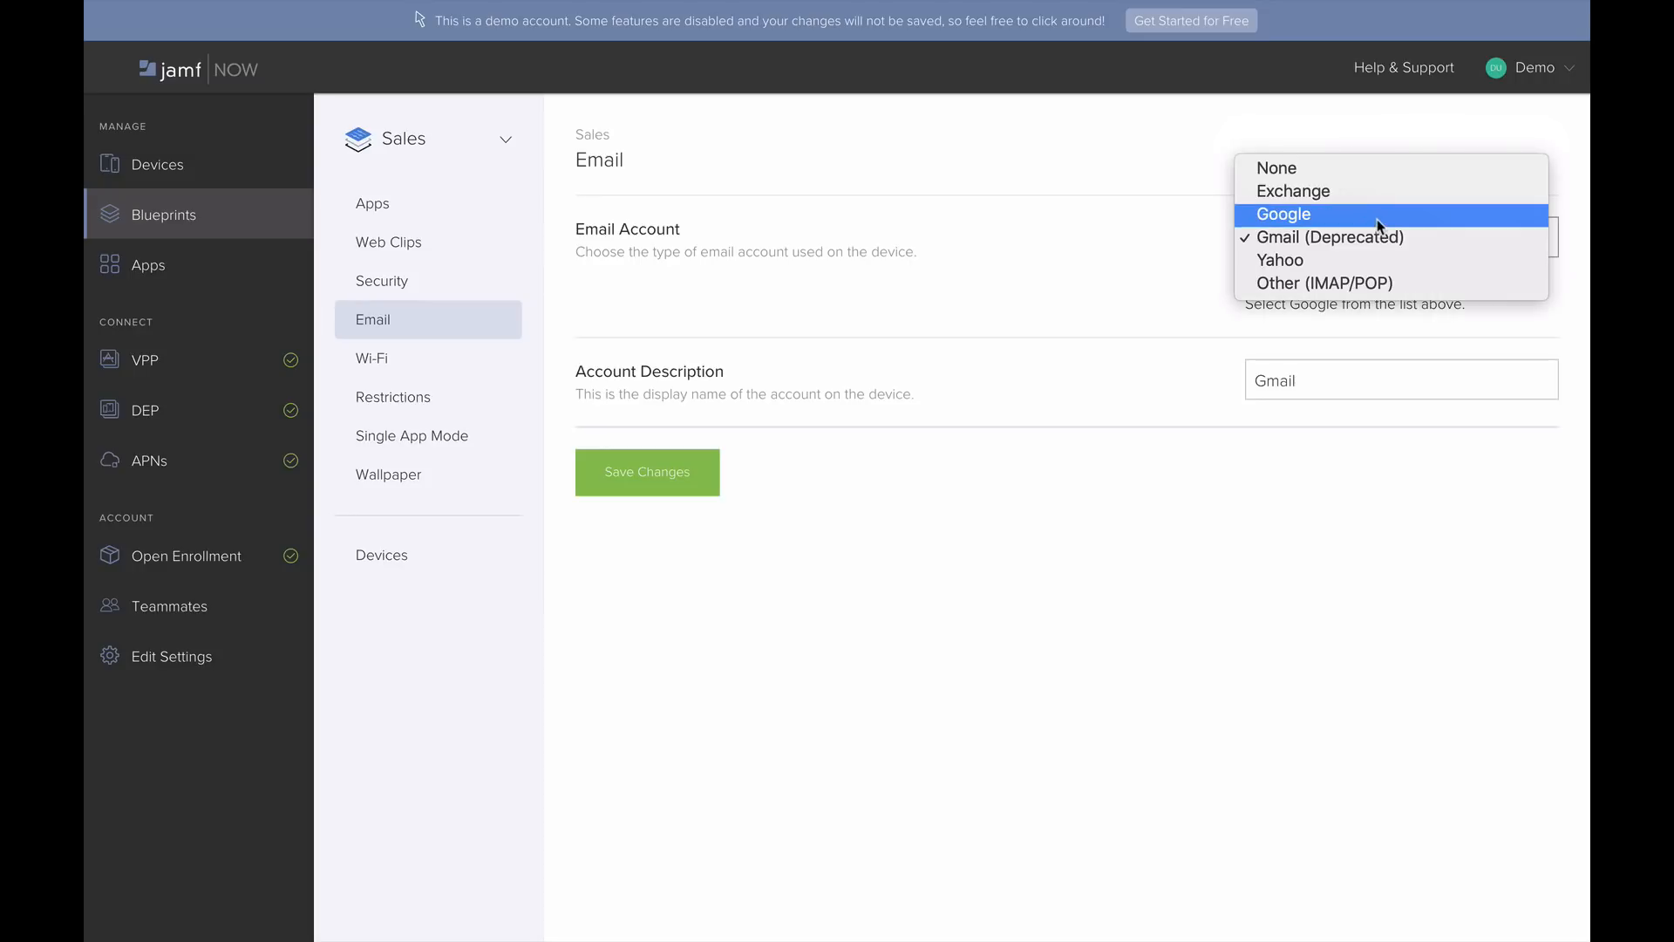
click(1378, 218)
click(1380, 229)
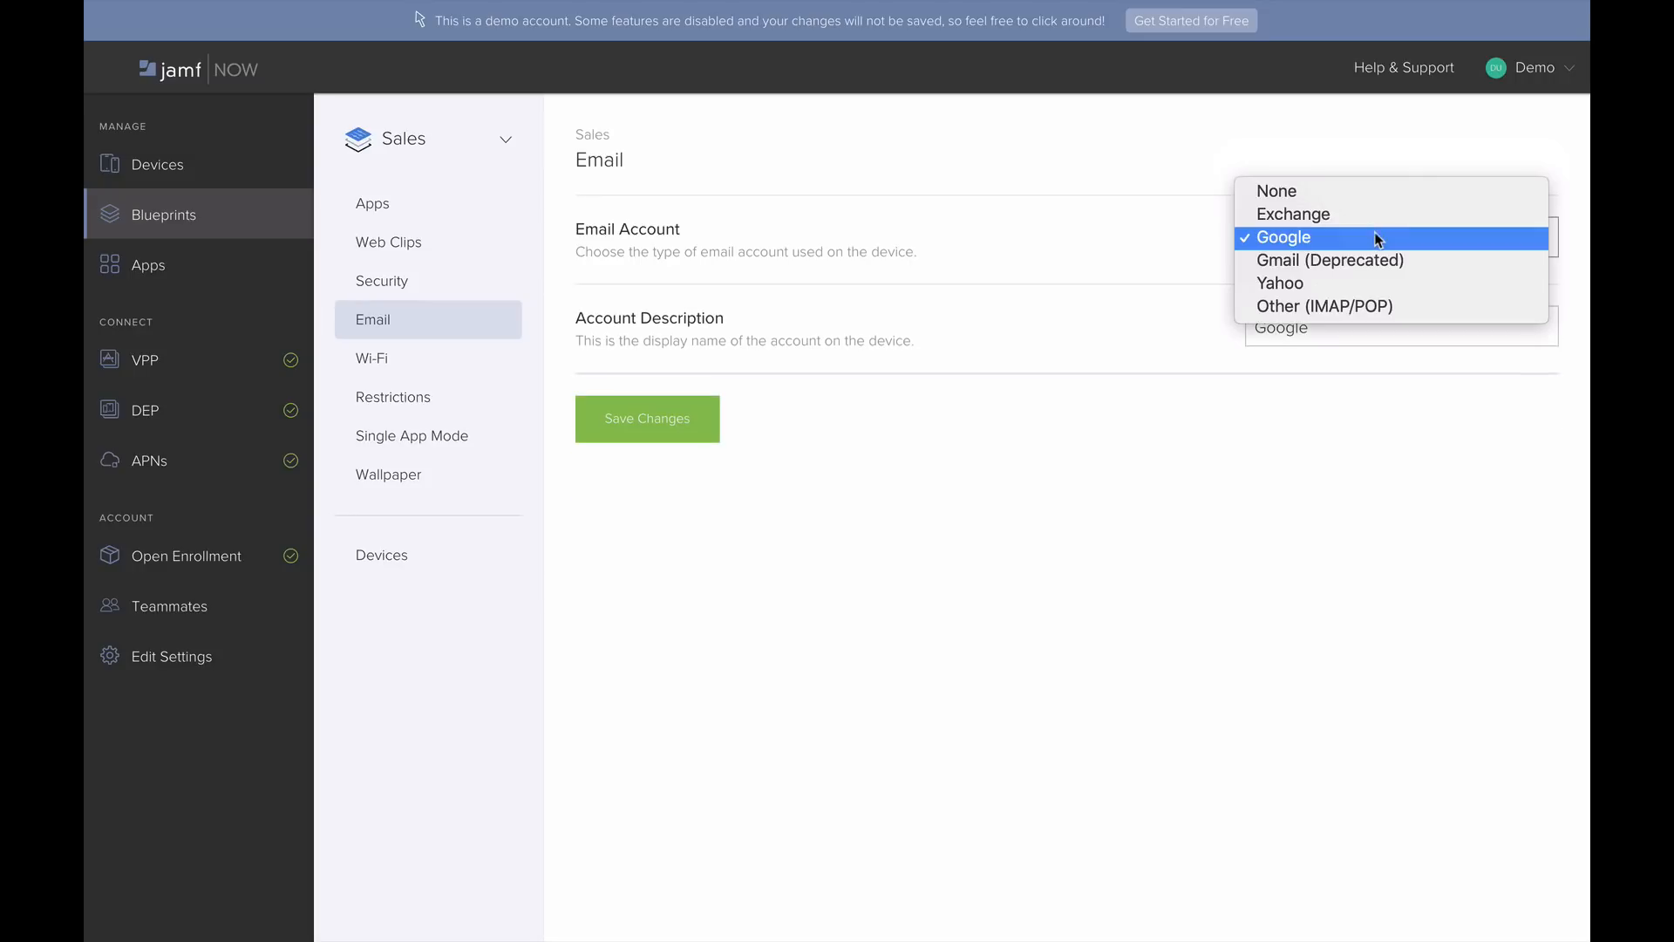
click(1374, 306)
scroll(875, 615, down, 2)
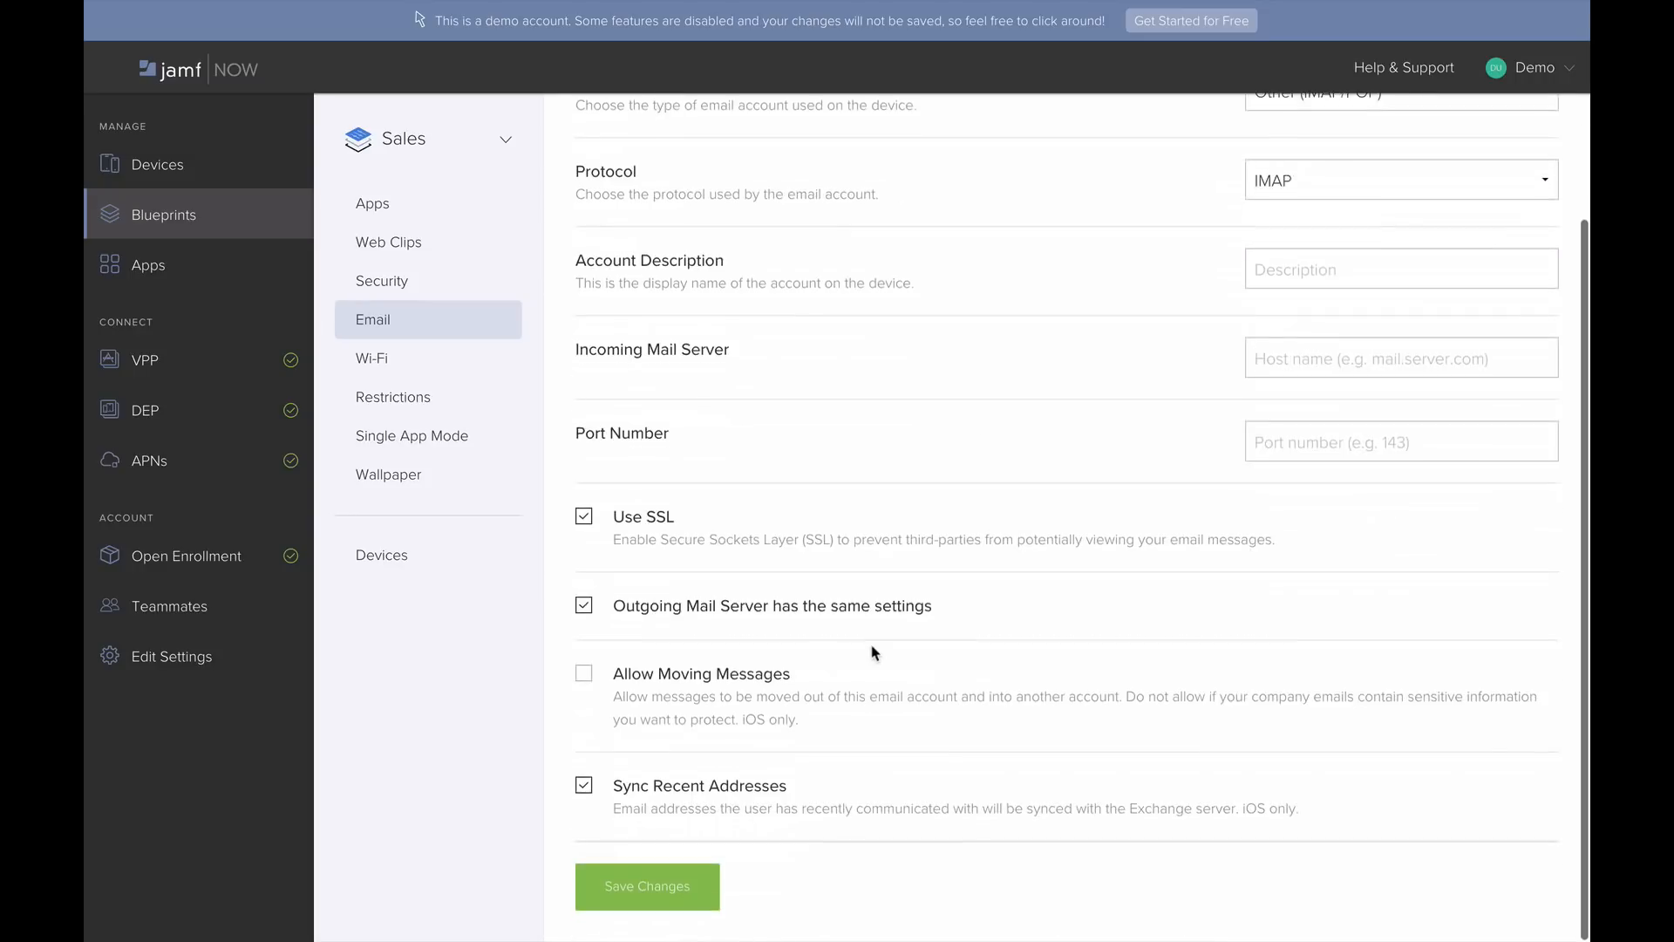
Start a new Wi-Fi network with WPA2 security in the Sales blueprint, and cancel without adding it
click(433, 367)
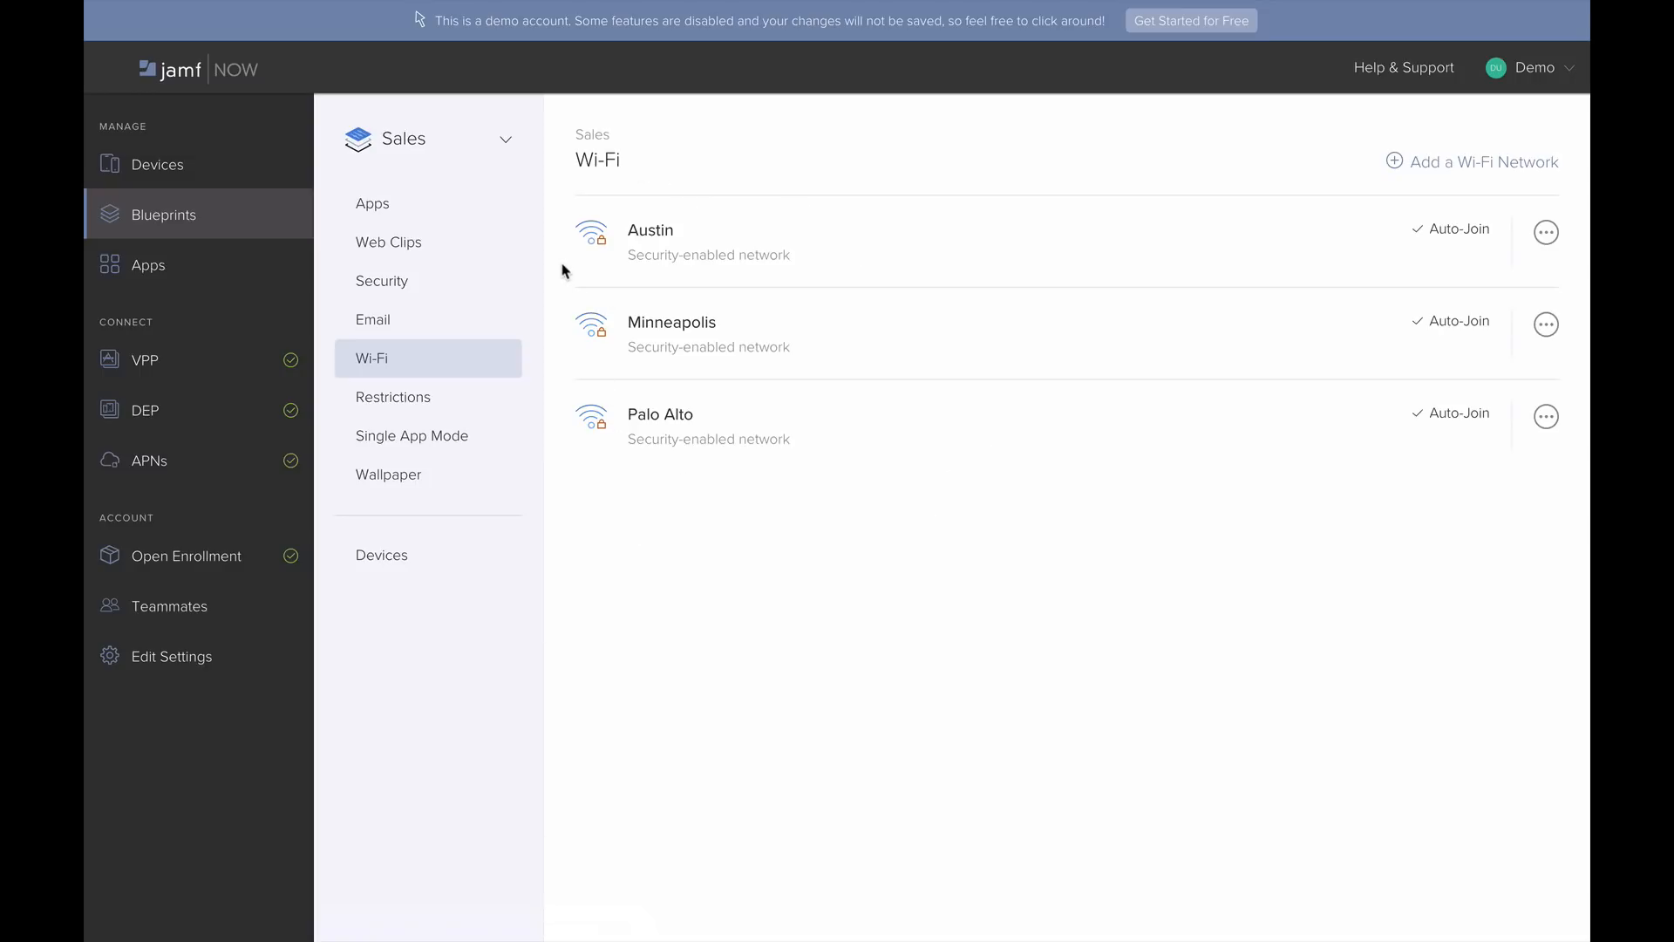
click(1472, 165)
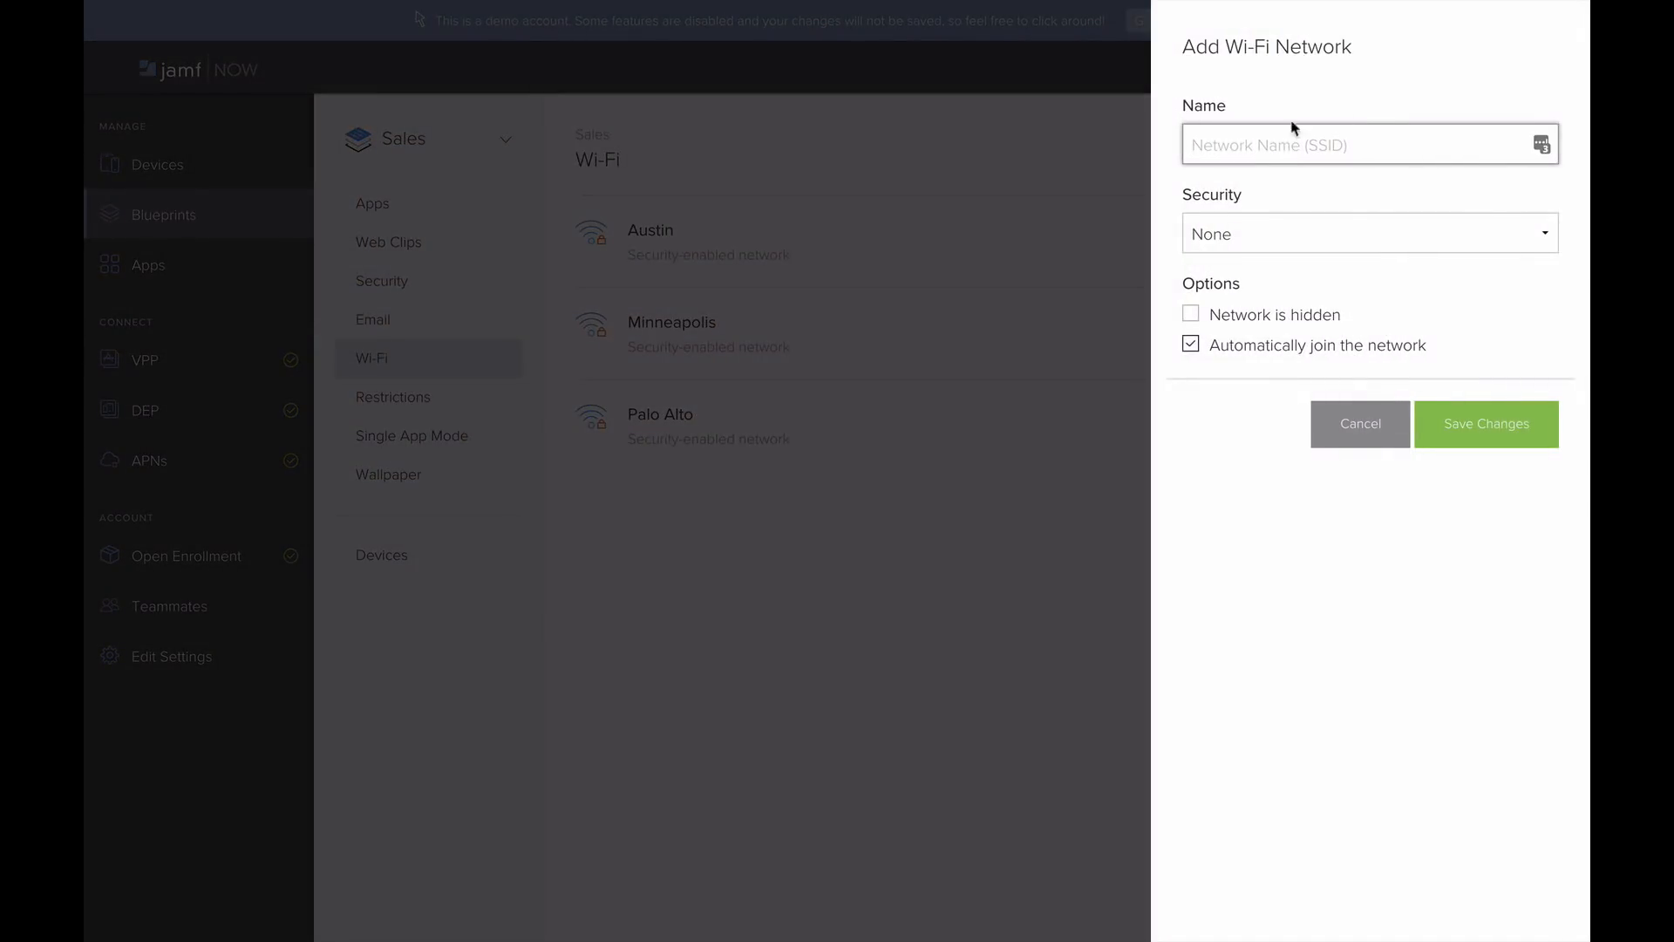
click(1294, 230)
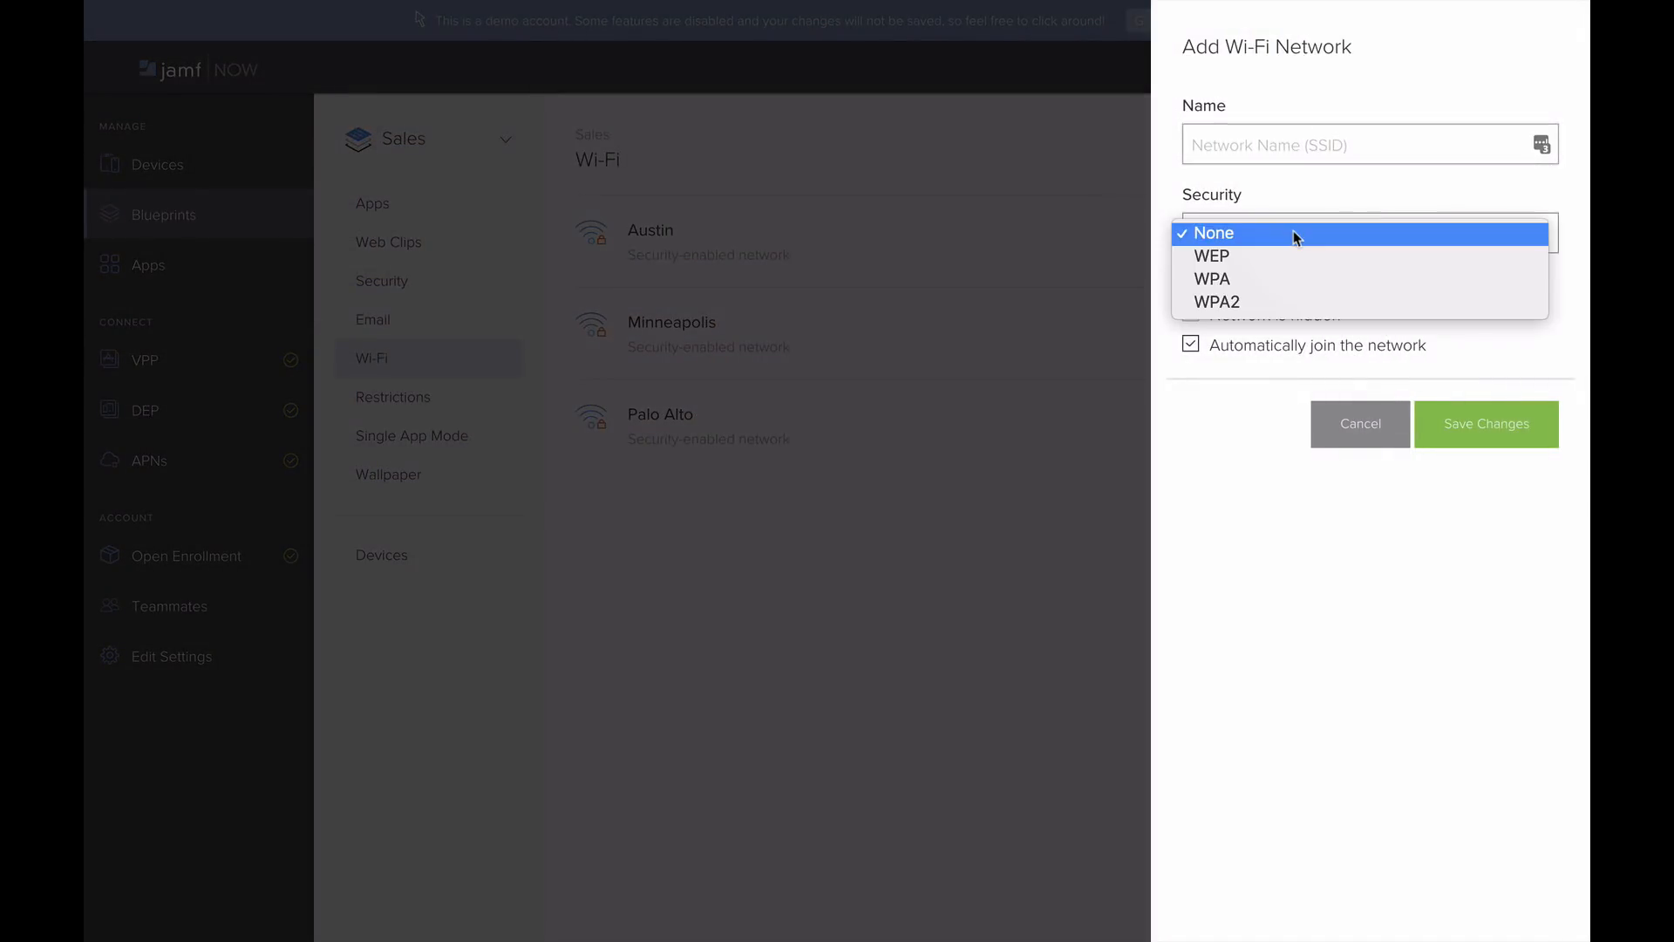
click(1296, 306)
click(1282, 319)
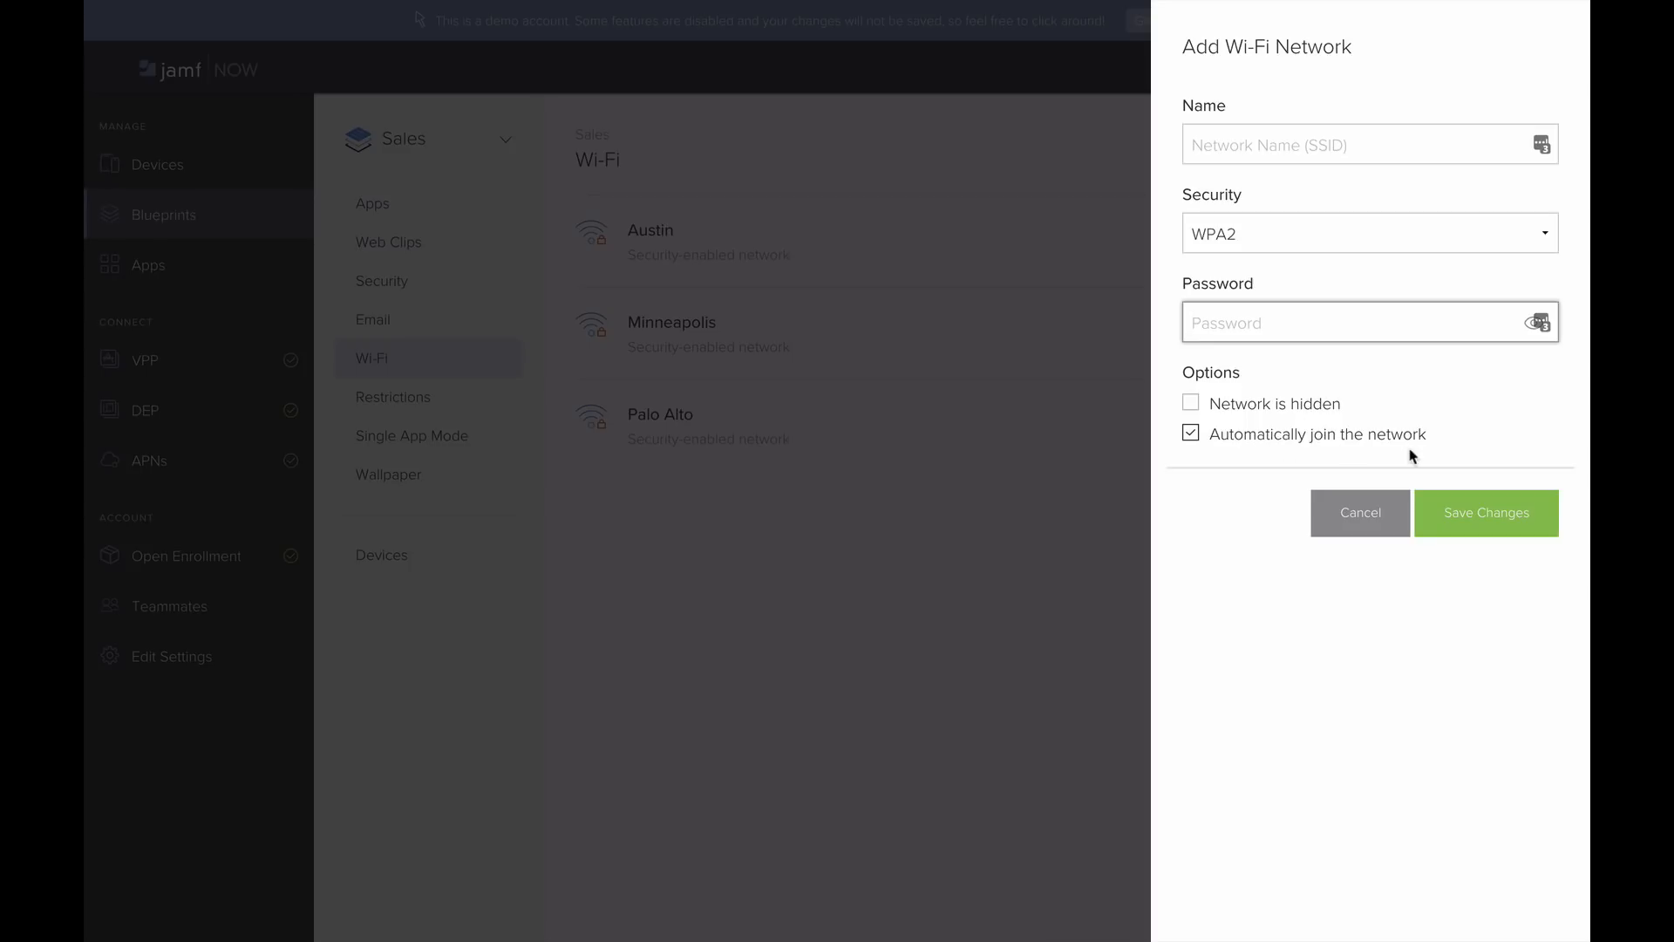
click(1350, 514)
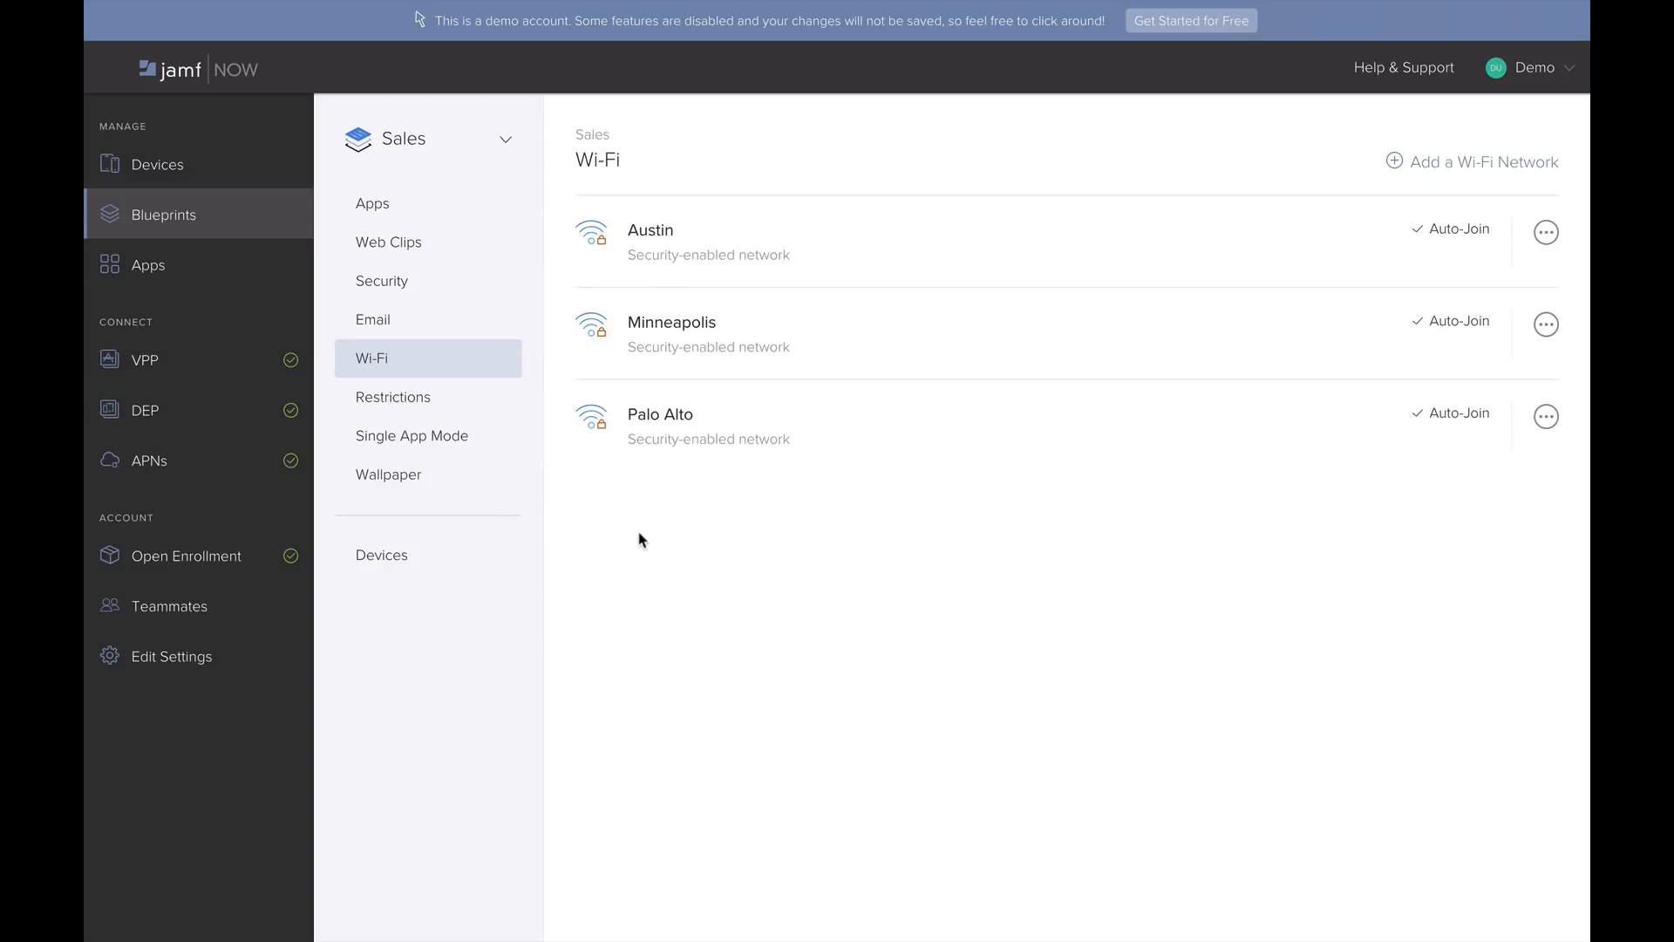
Review the app restrictions of the Sales blueprint, enable Disable Safari, and collapse the Apps section
click(441, 408)
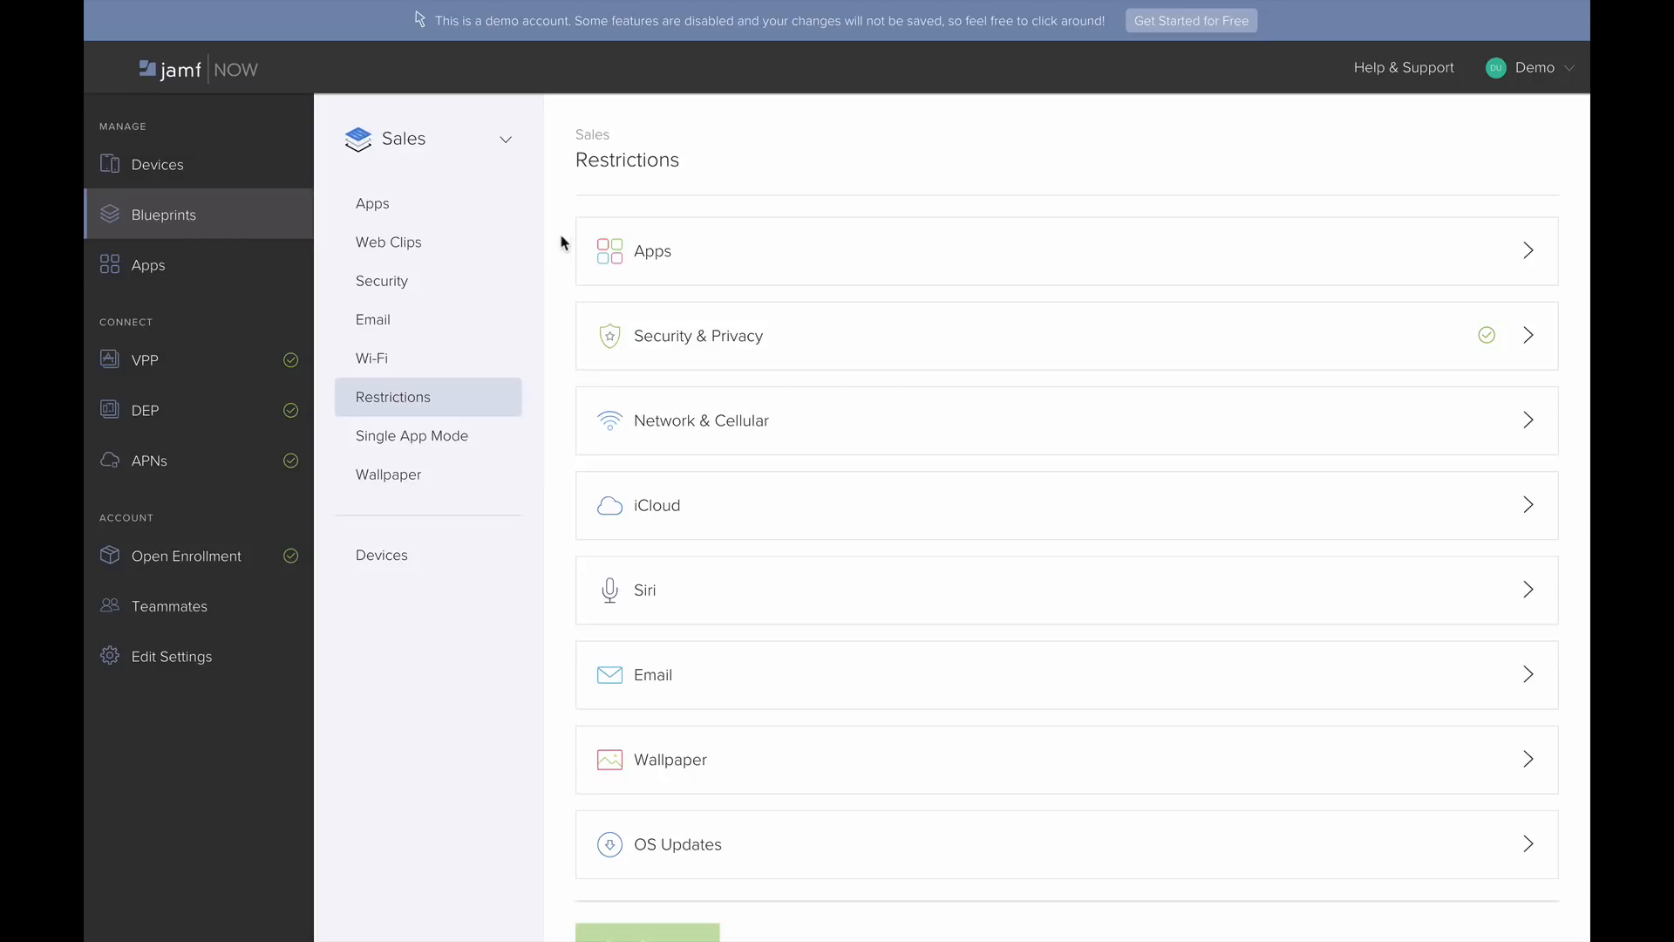
click(669, 253)
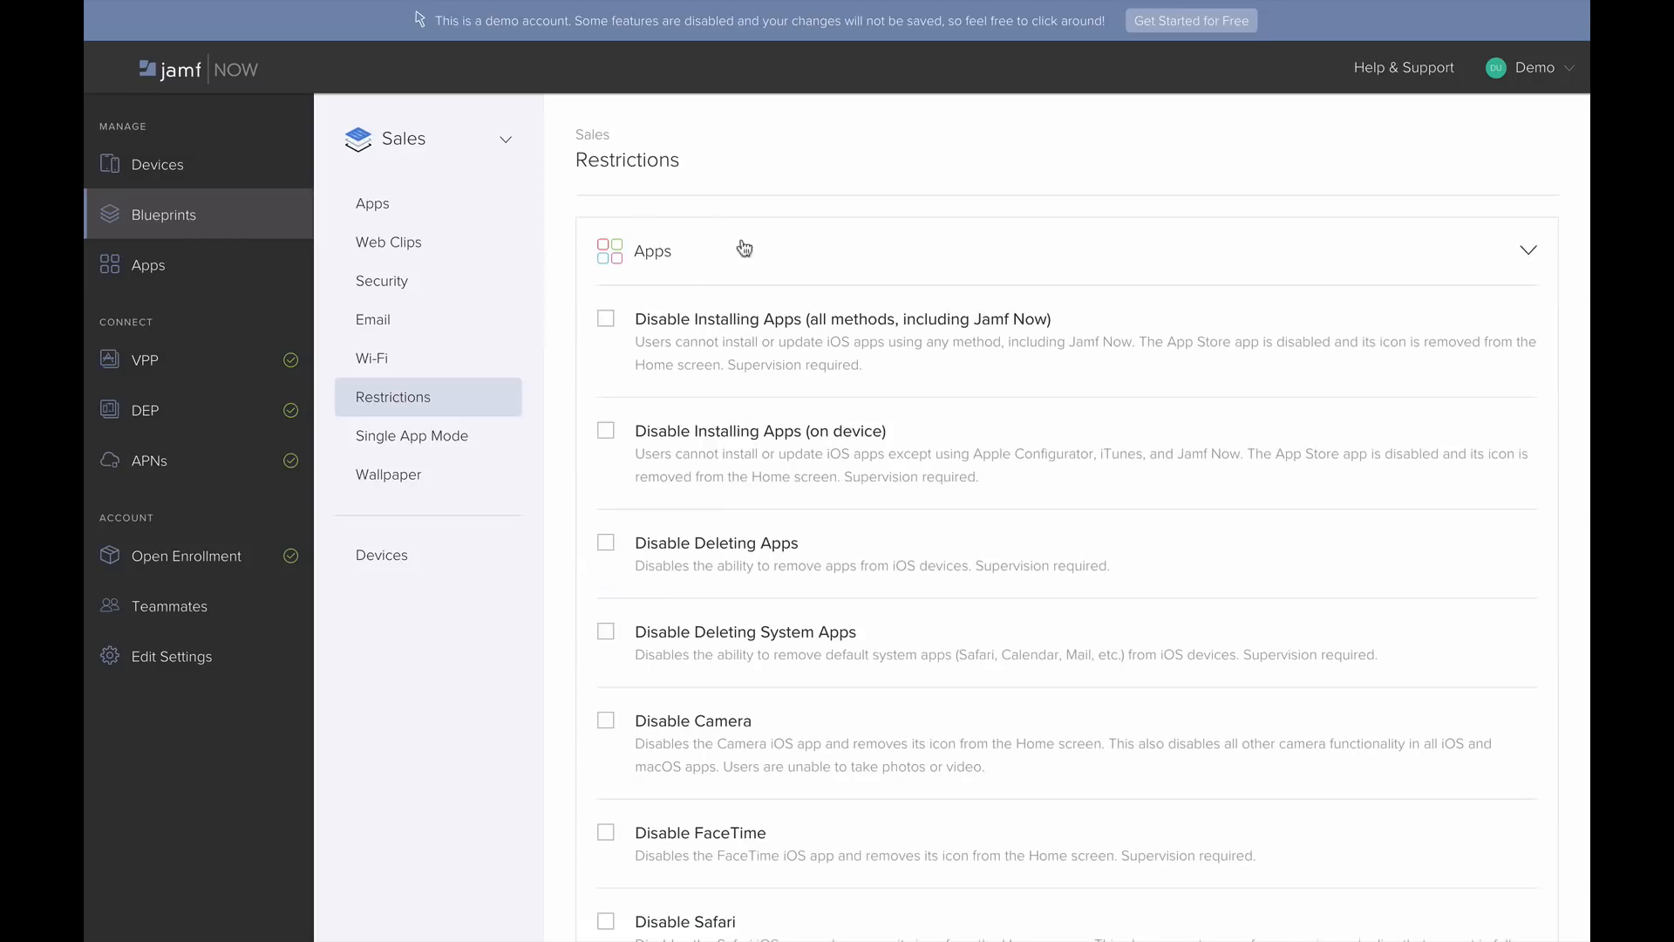
scroll(942, 330, down, 1)
scroll(942, 330, down, 1)
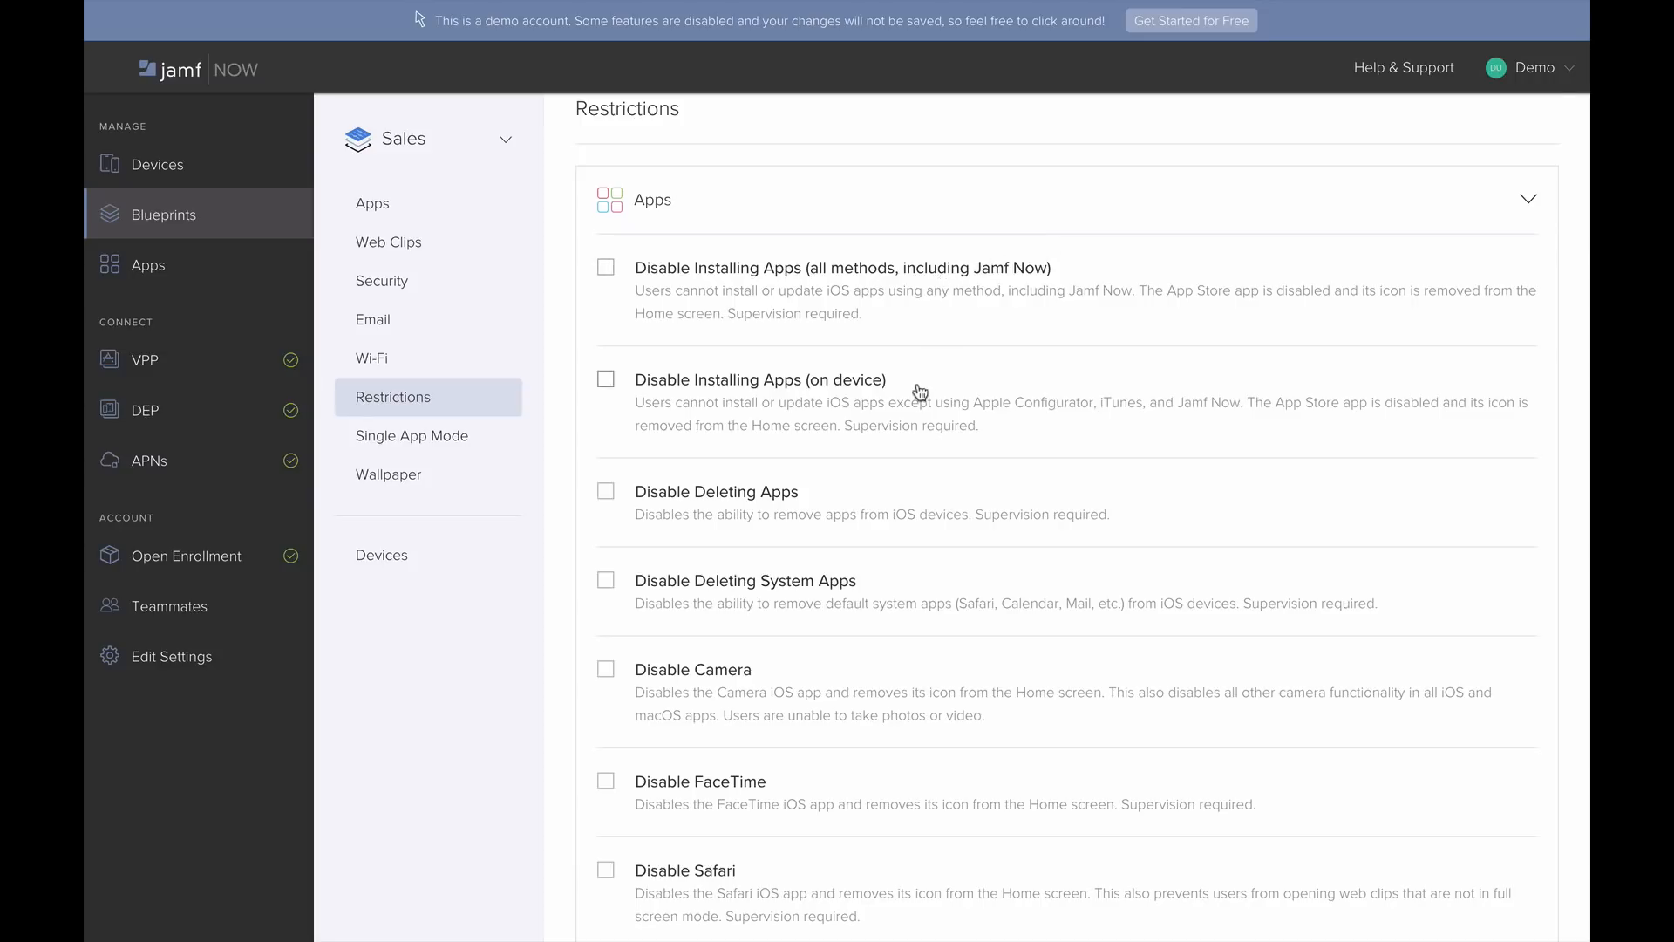
scroll(920, 392, down, 1)
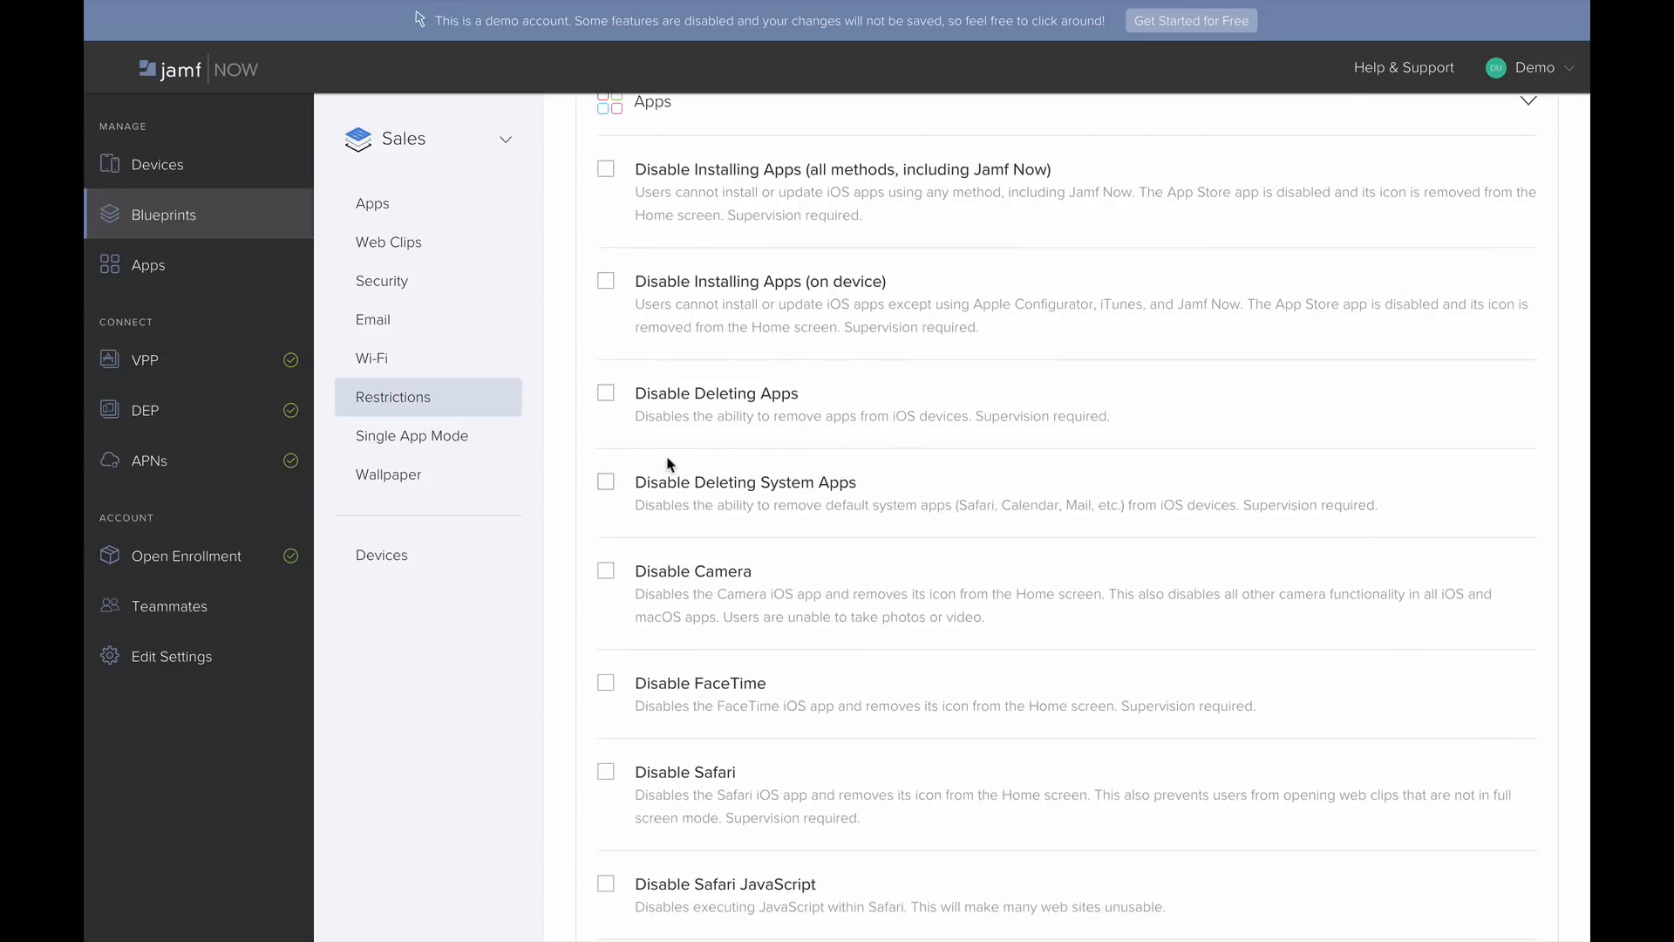
scroll(903, 506, down, 3)
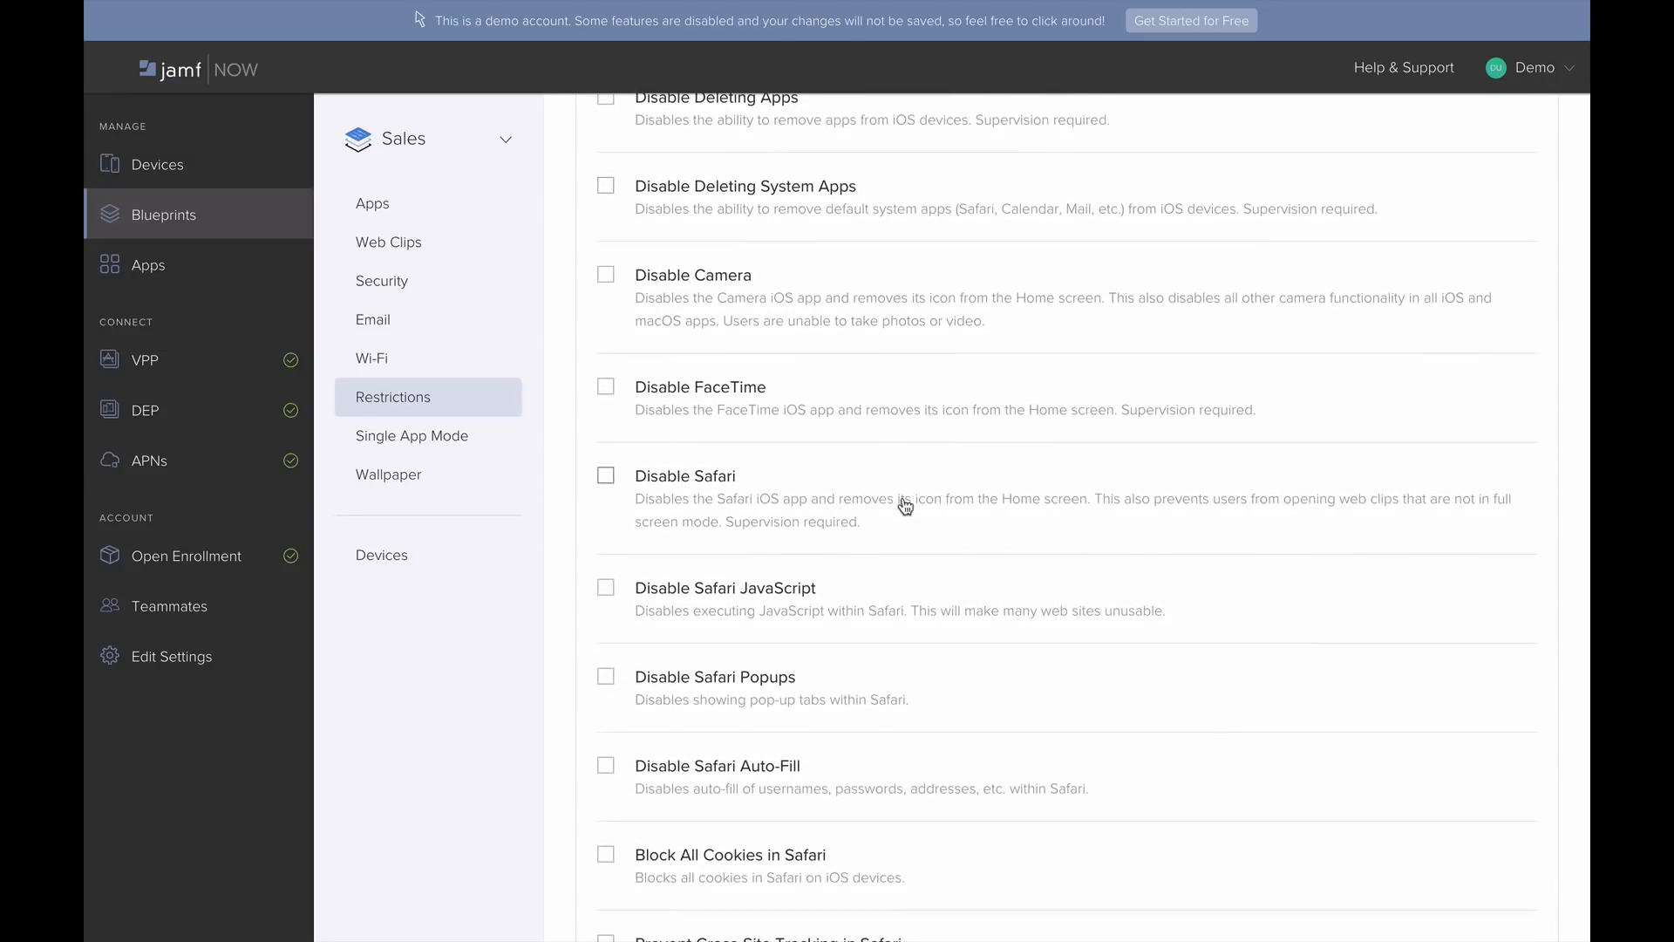
scroll(906, 506, down, 1)
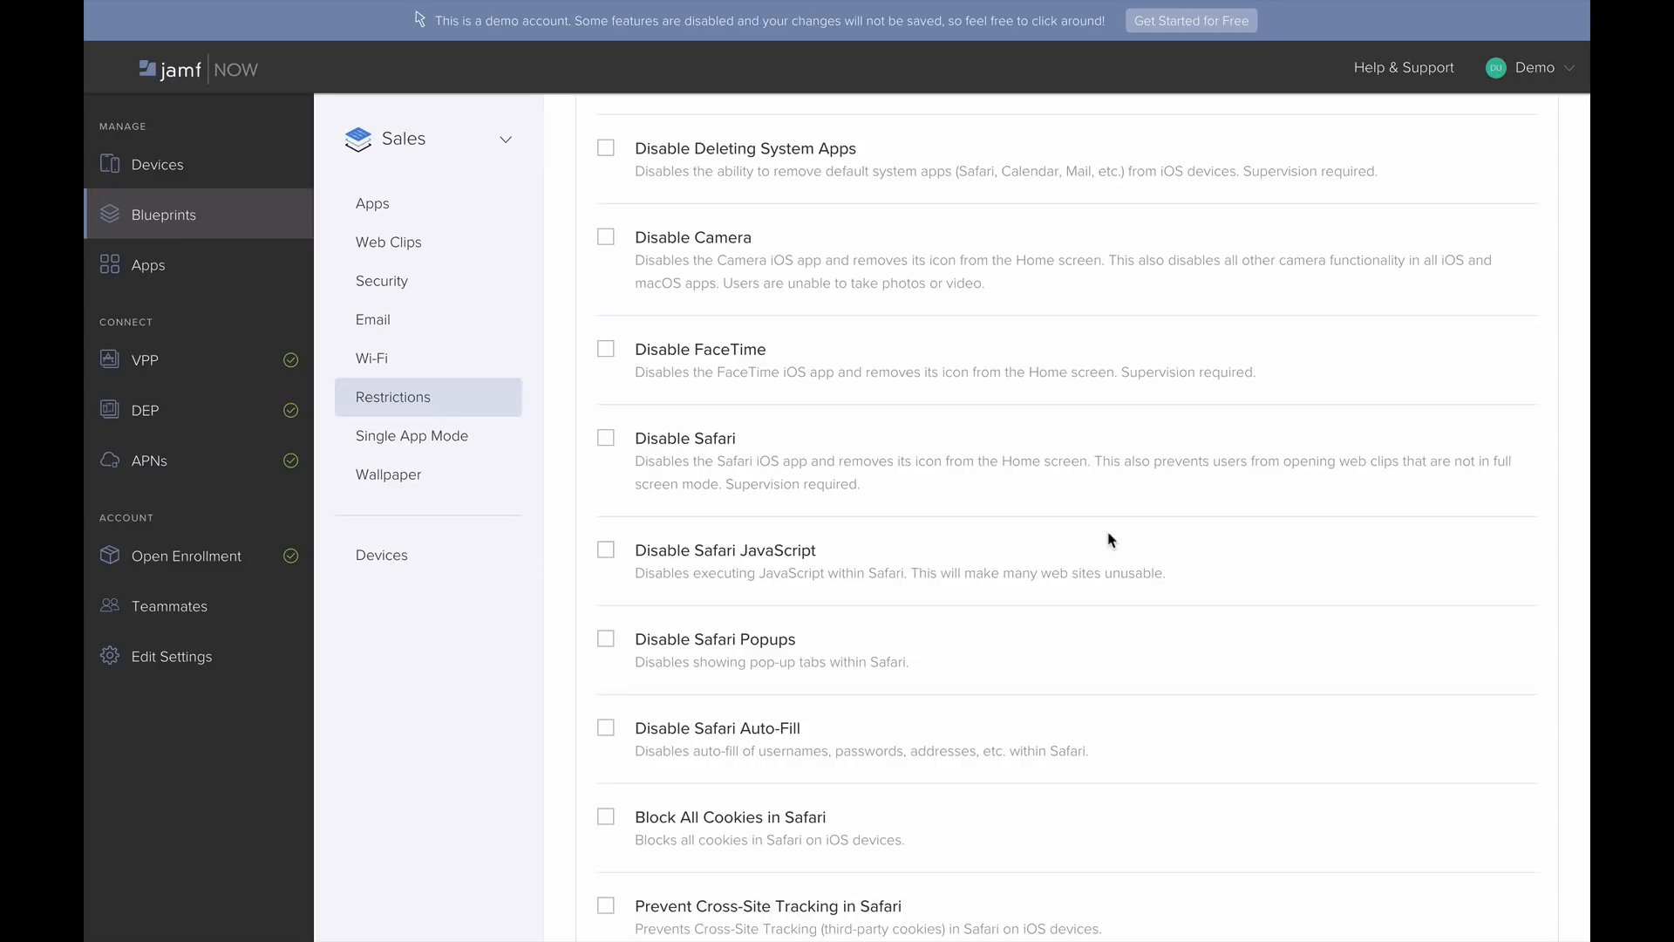
scroll(1112, 540, down, 1)
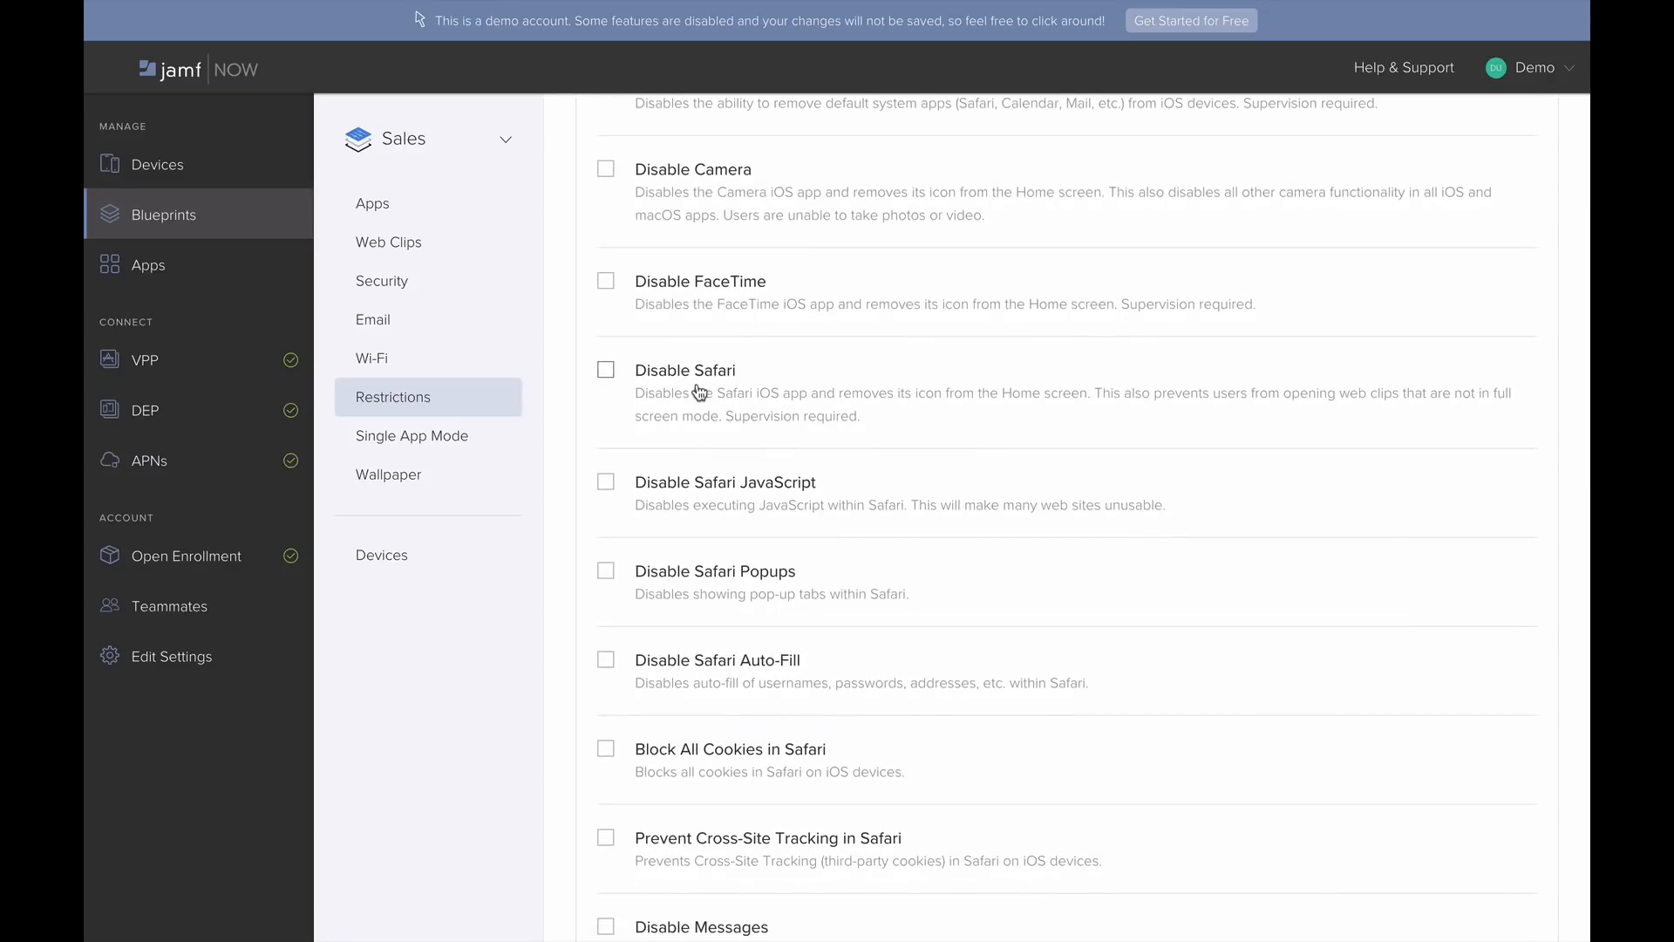
click(606, 370)
scroll(756, 364, up, 7)
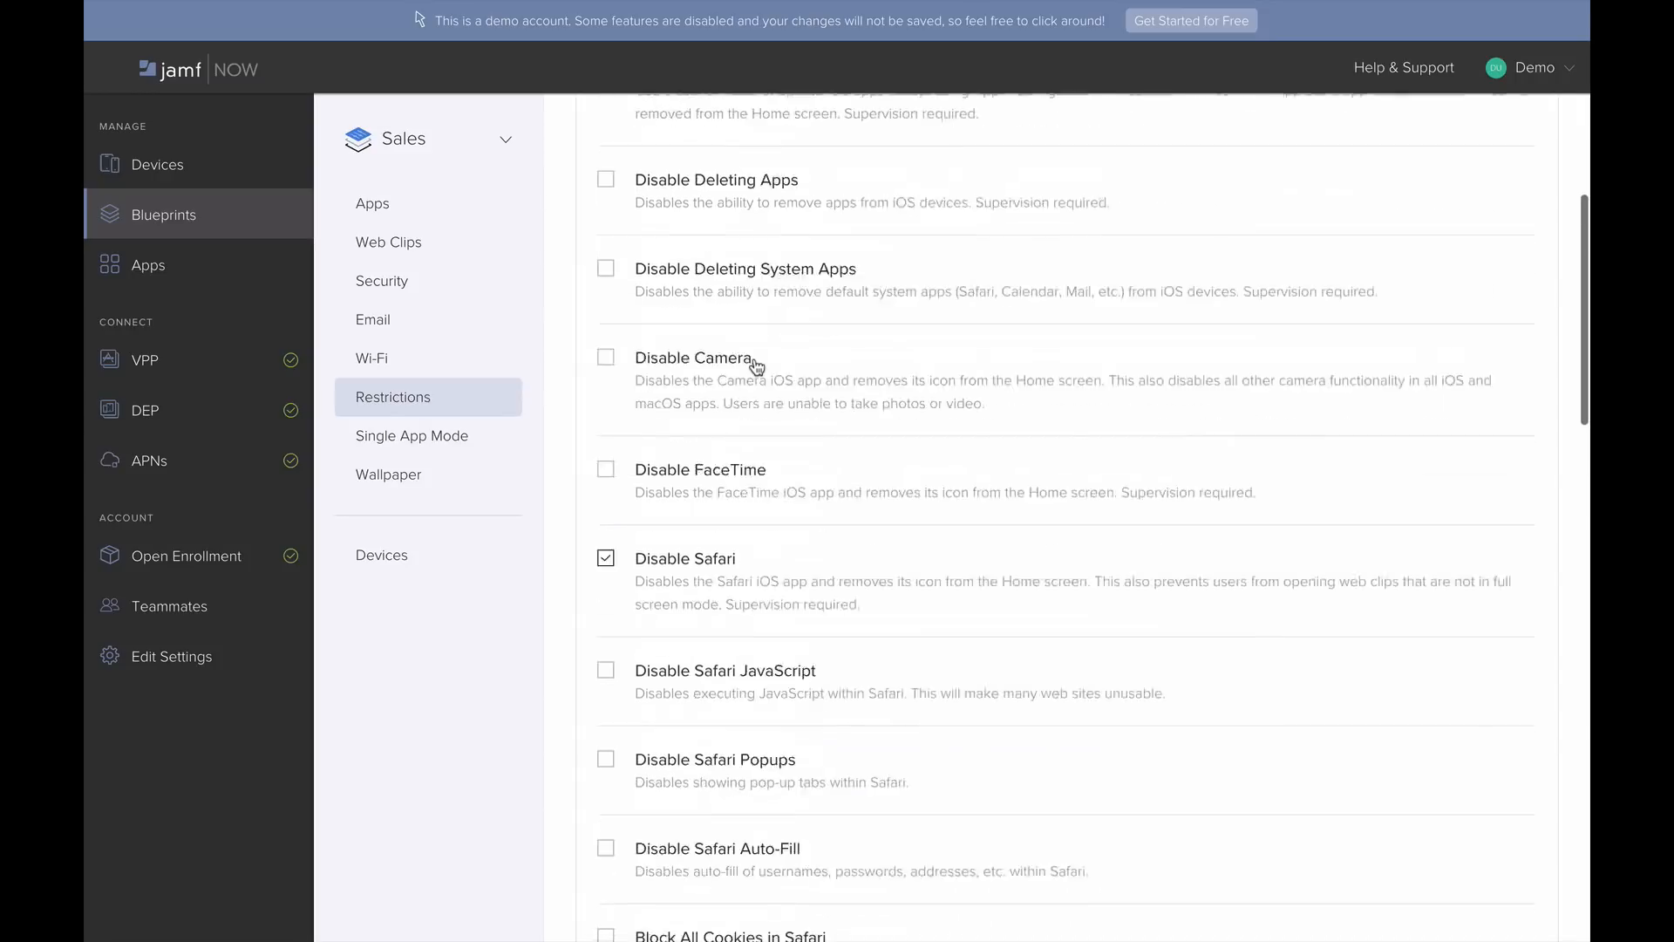
click(676, 252)
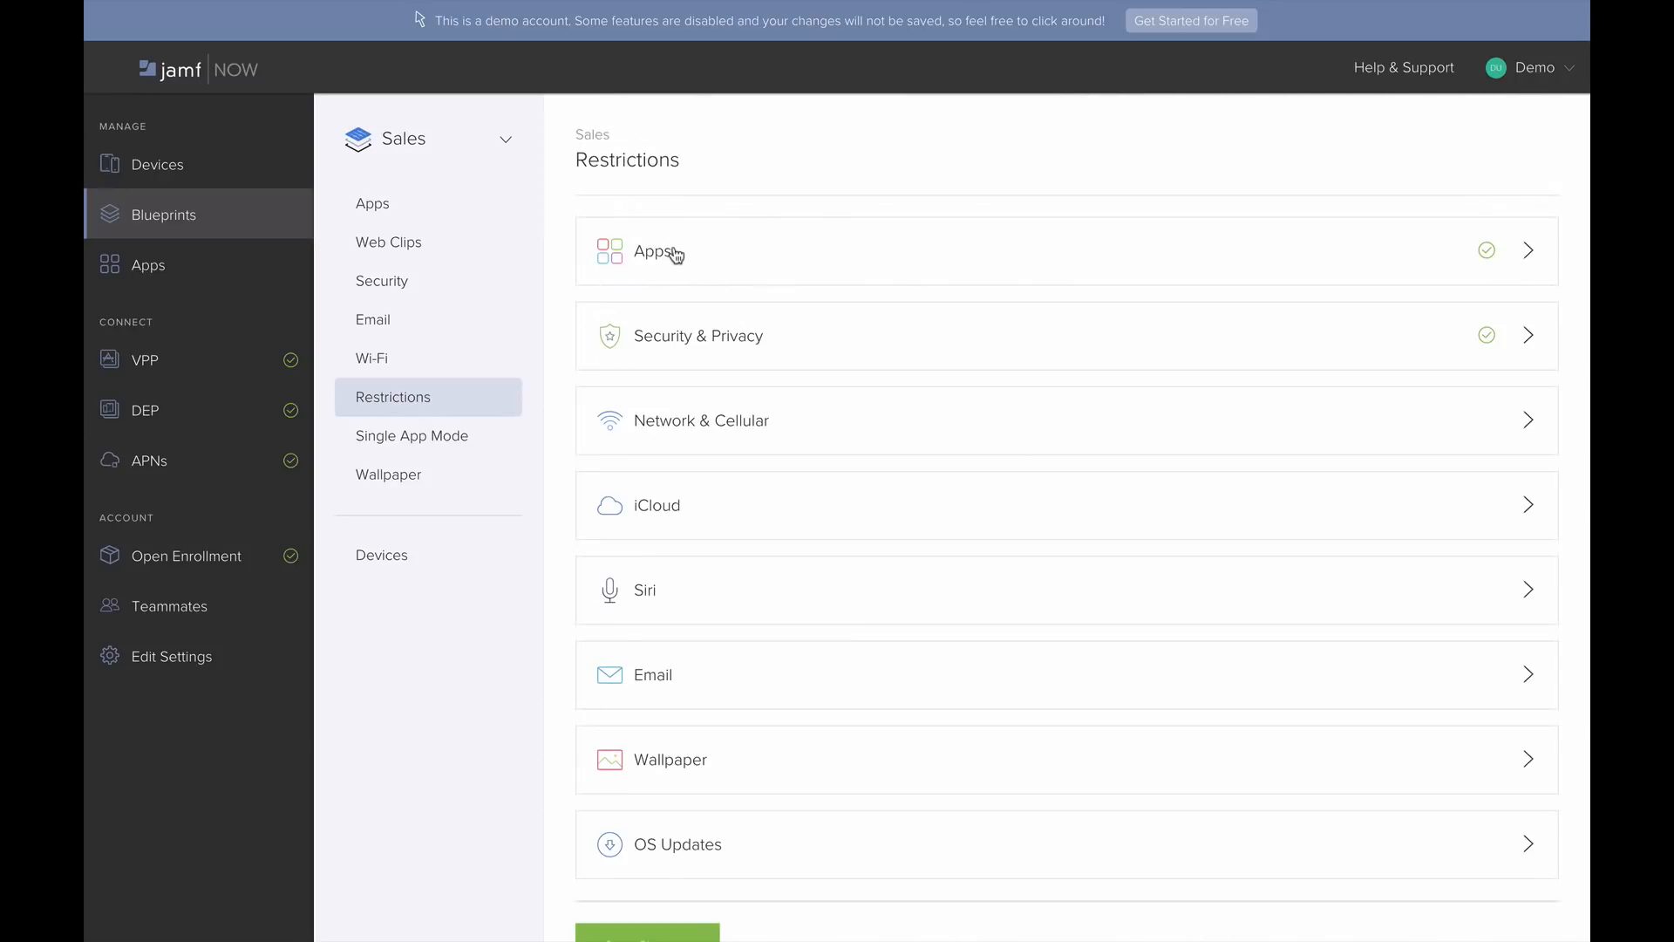
Review the Security & Privacy restrictions of the Sales blueprint, including app data segregation and AirDrop, and collapse the section
click(689, 338)
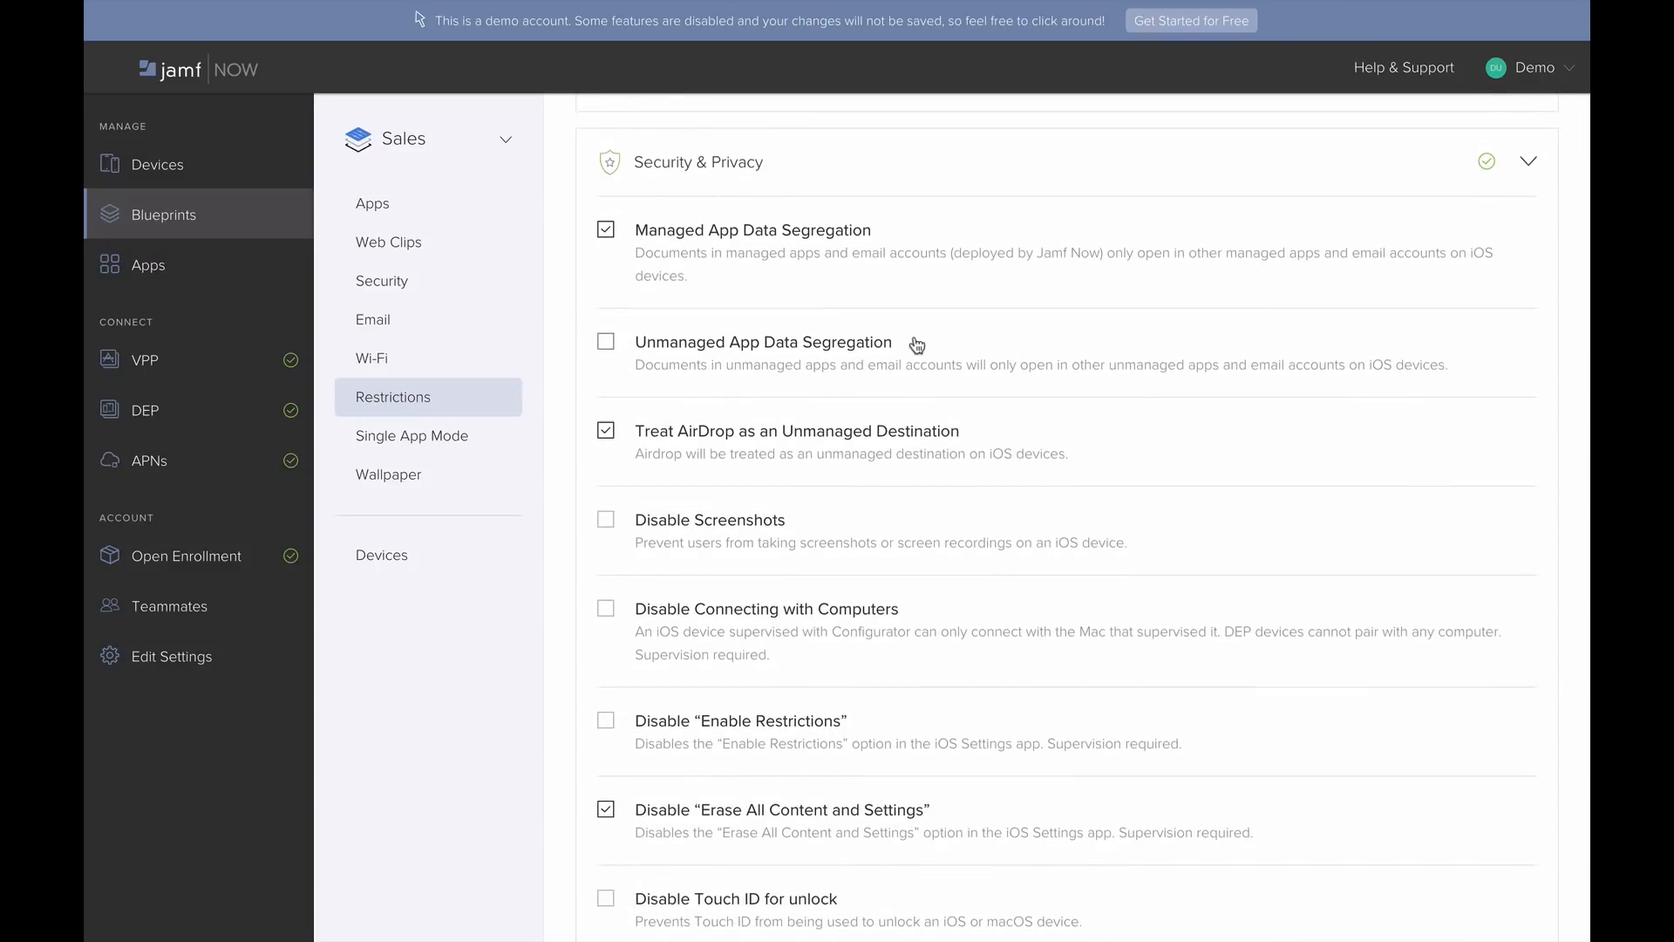
scroll(767, 332, down, 2)
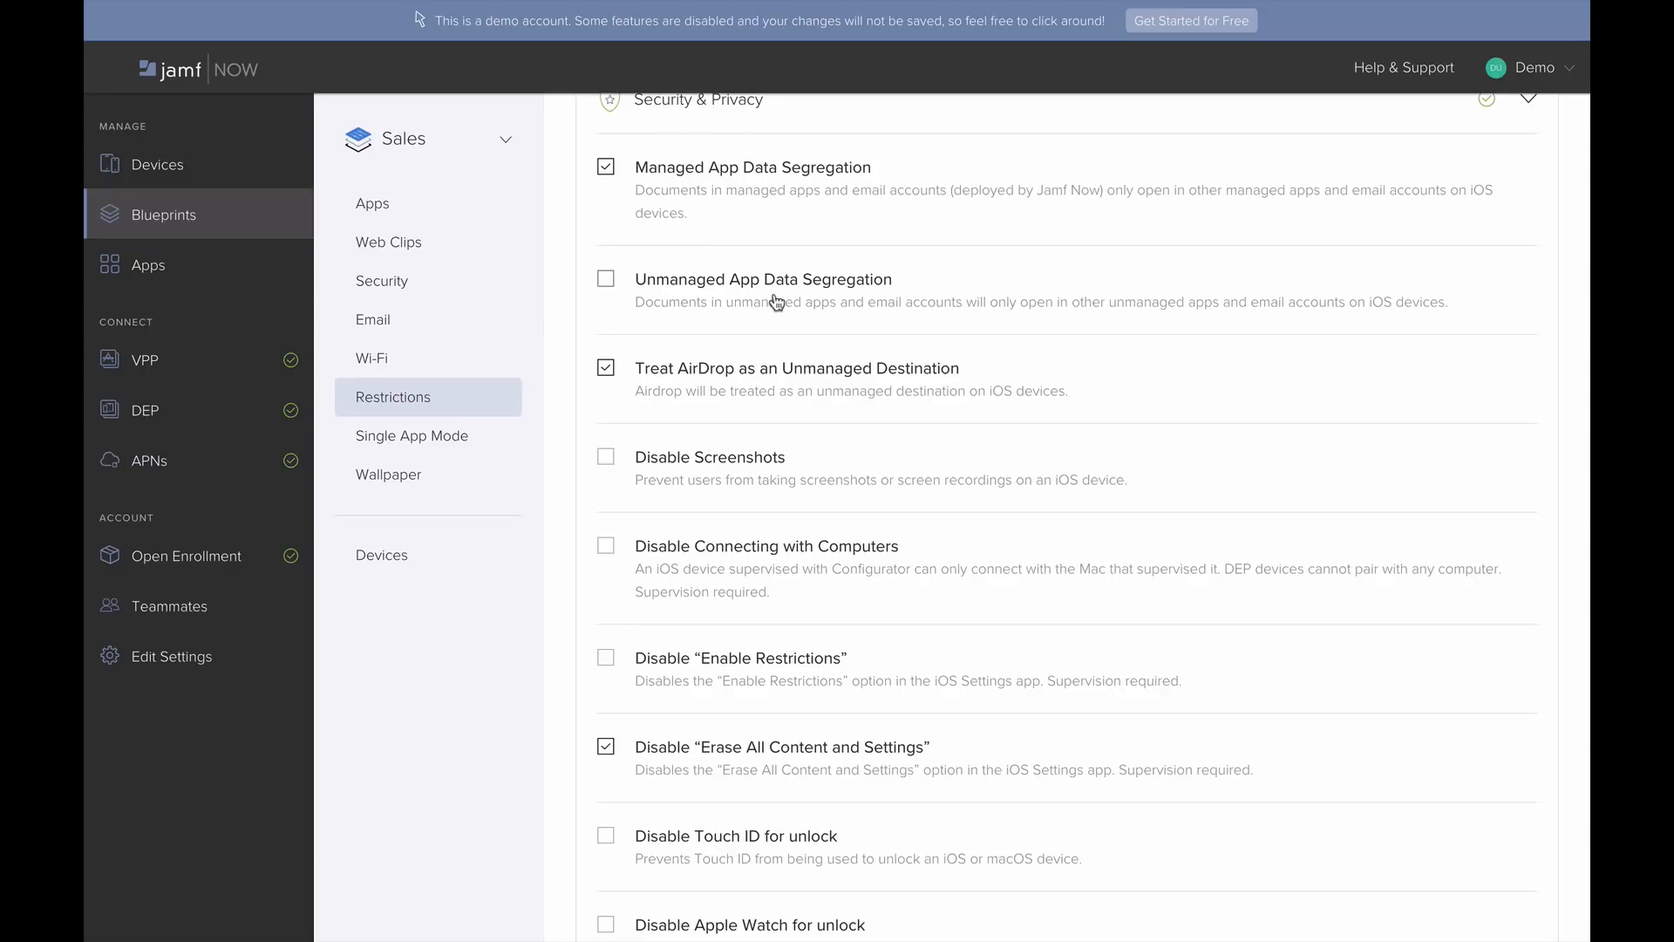
scroll(872, 288, down, 3)
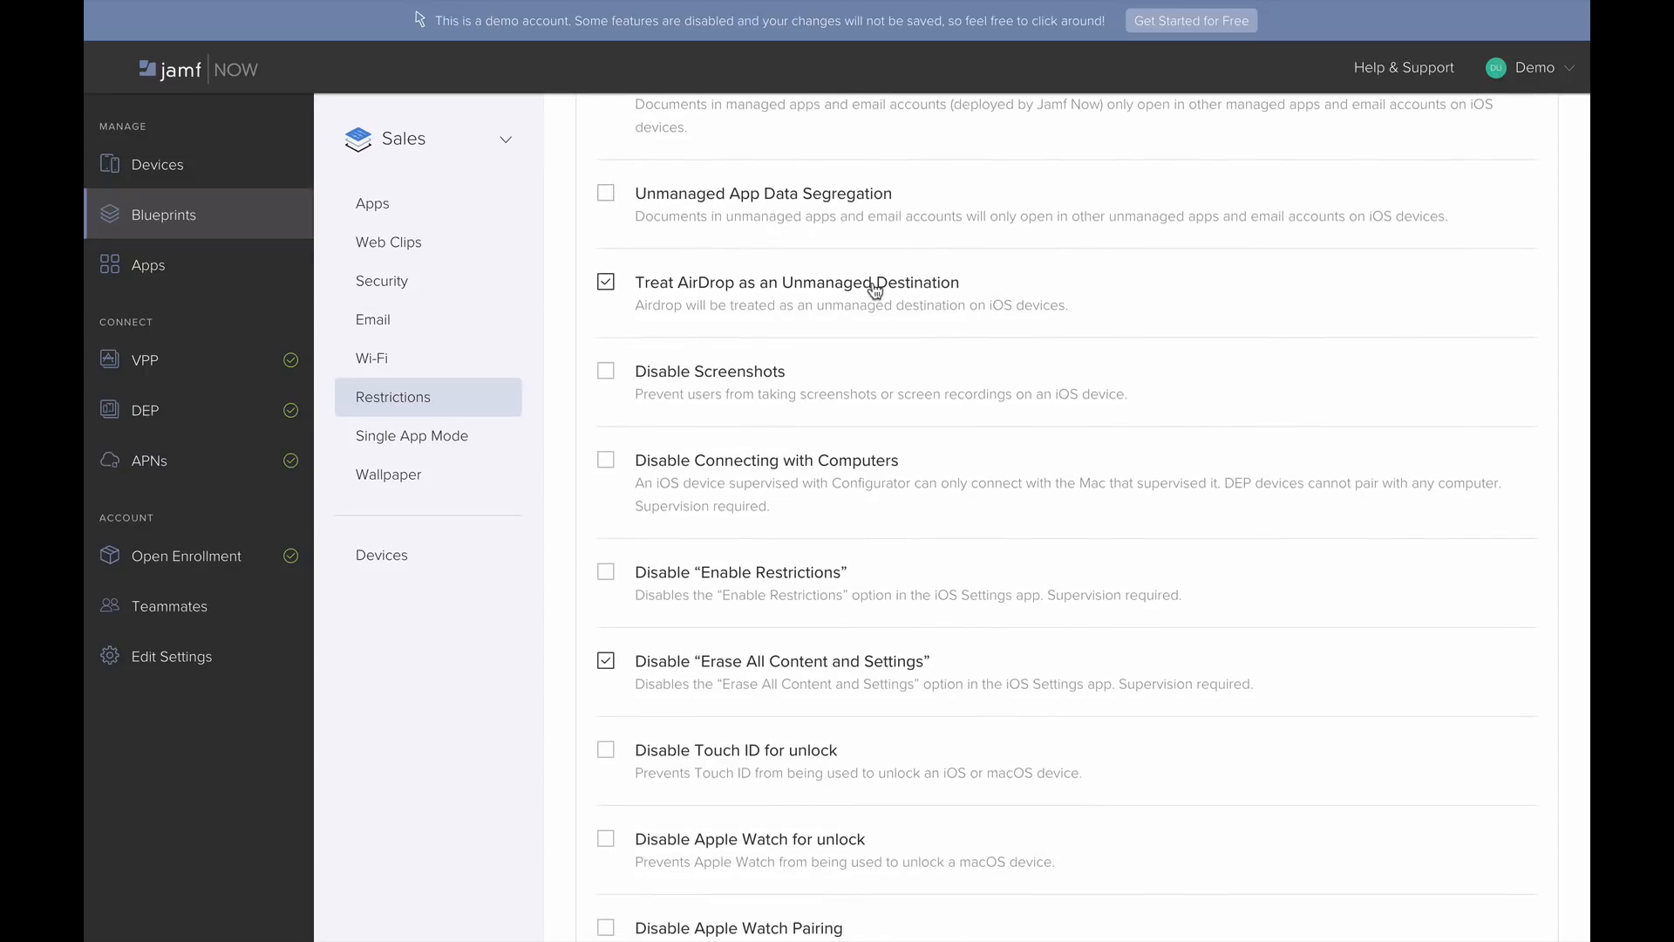
scroll(876, 290, down, 1)
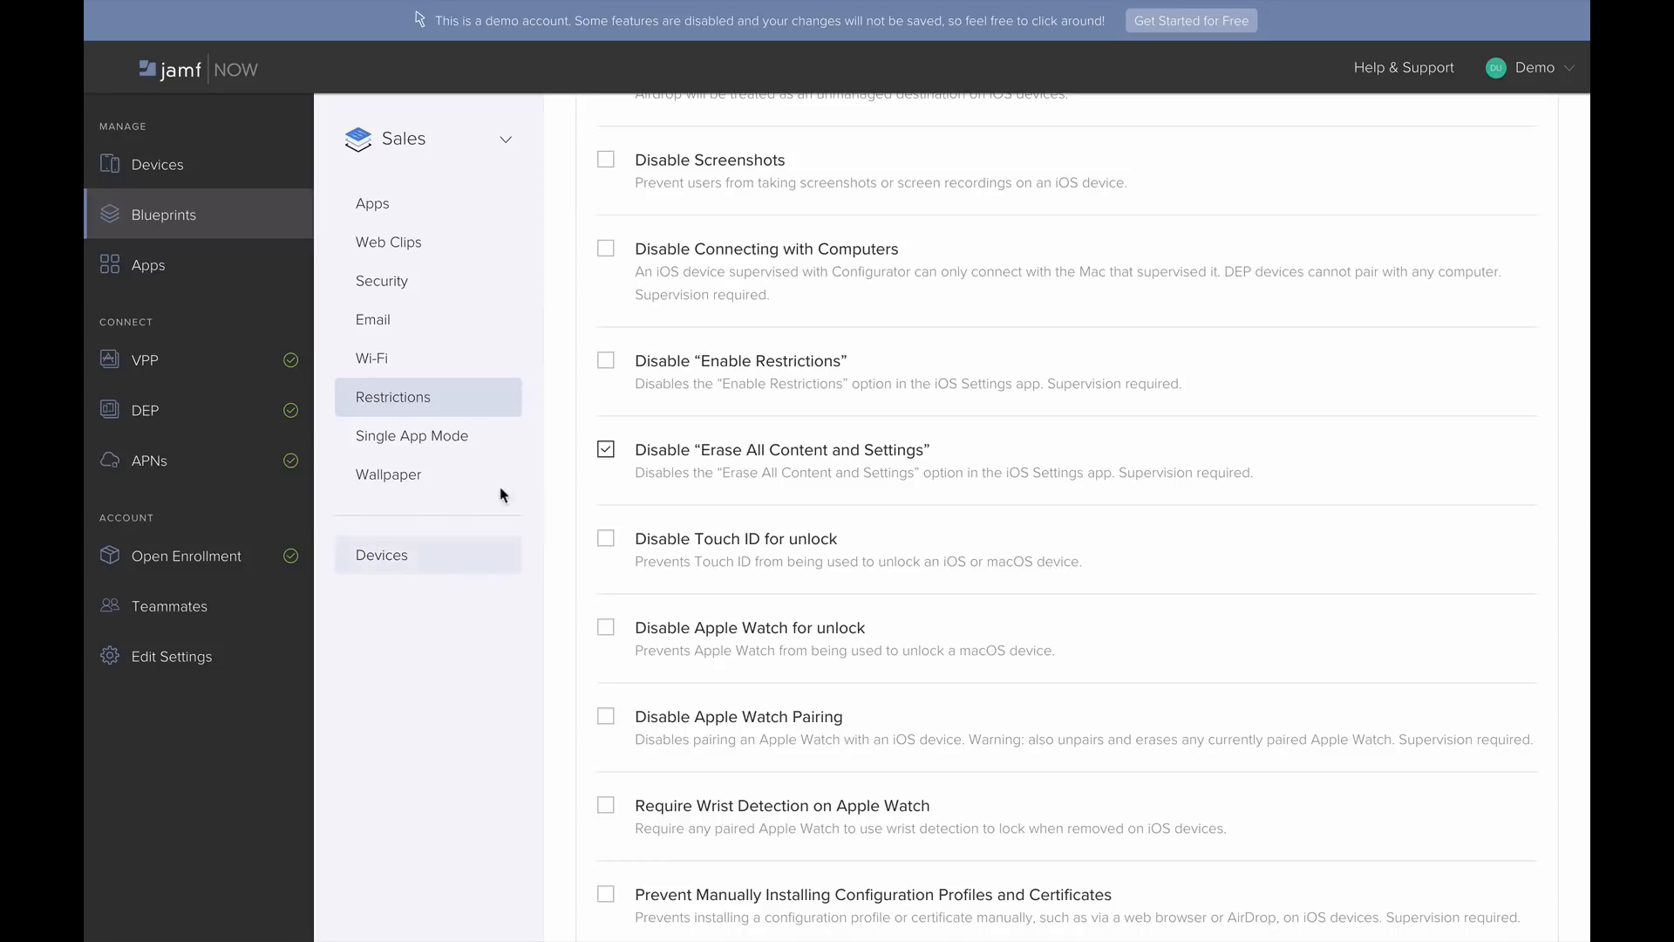
scroll(702, 375, up, 6)
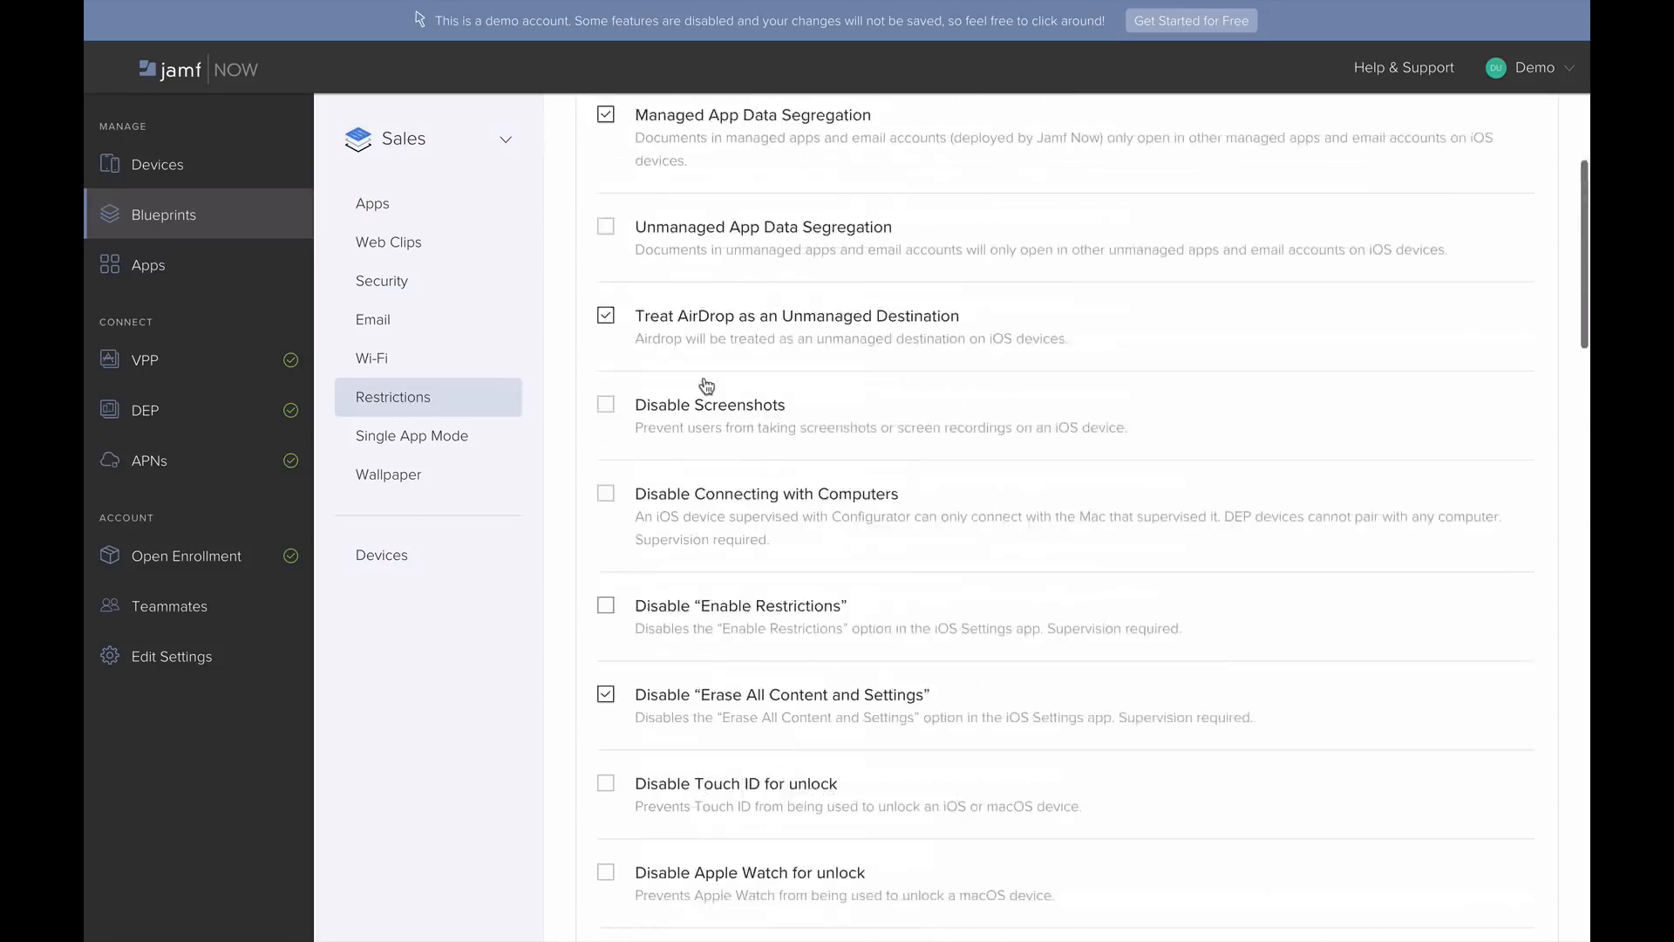
click(729, 352)
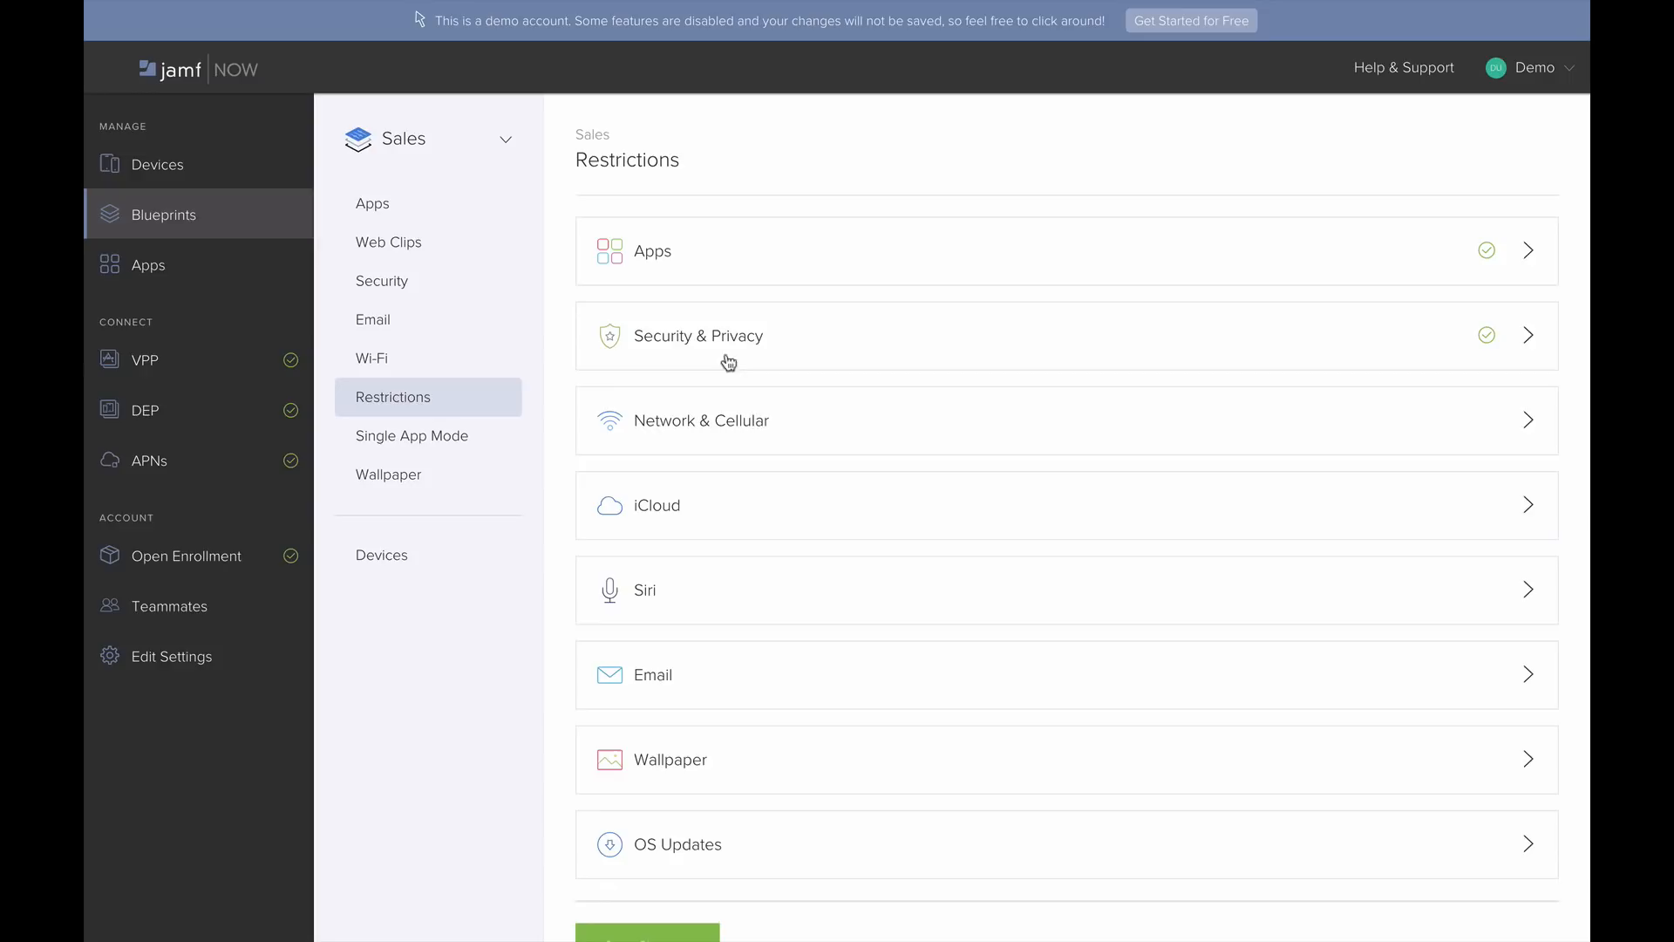
Review the Network & Cellular restrictions of the Sales blueprint, enable Disable VPN Configuration, and collapse the section
click(722, 423)
scroll(1037, 429, down, 4)
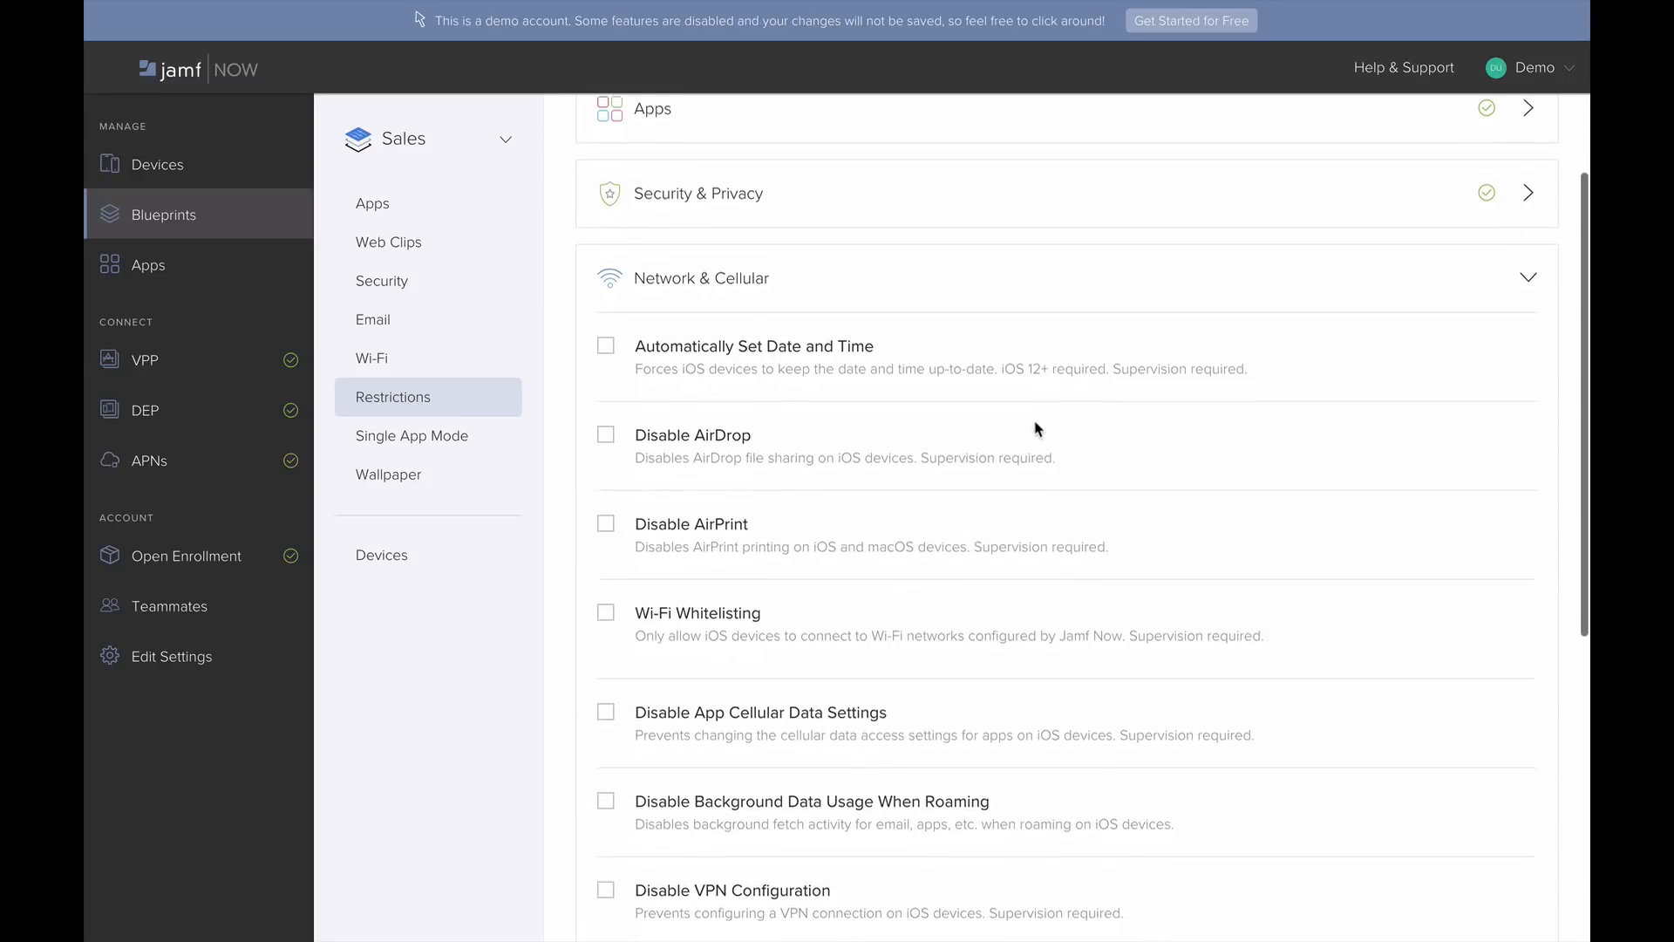
scroll(1003, 436, up, 2)
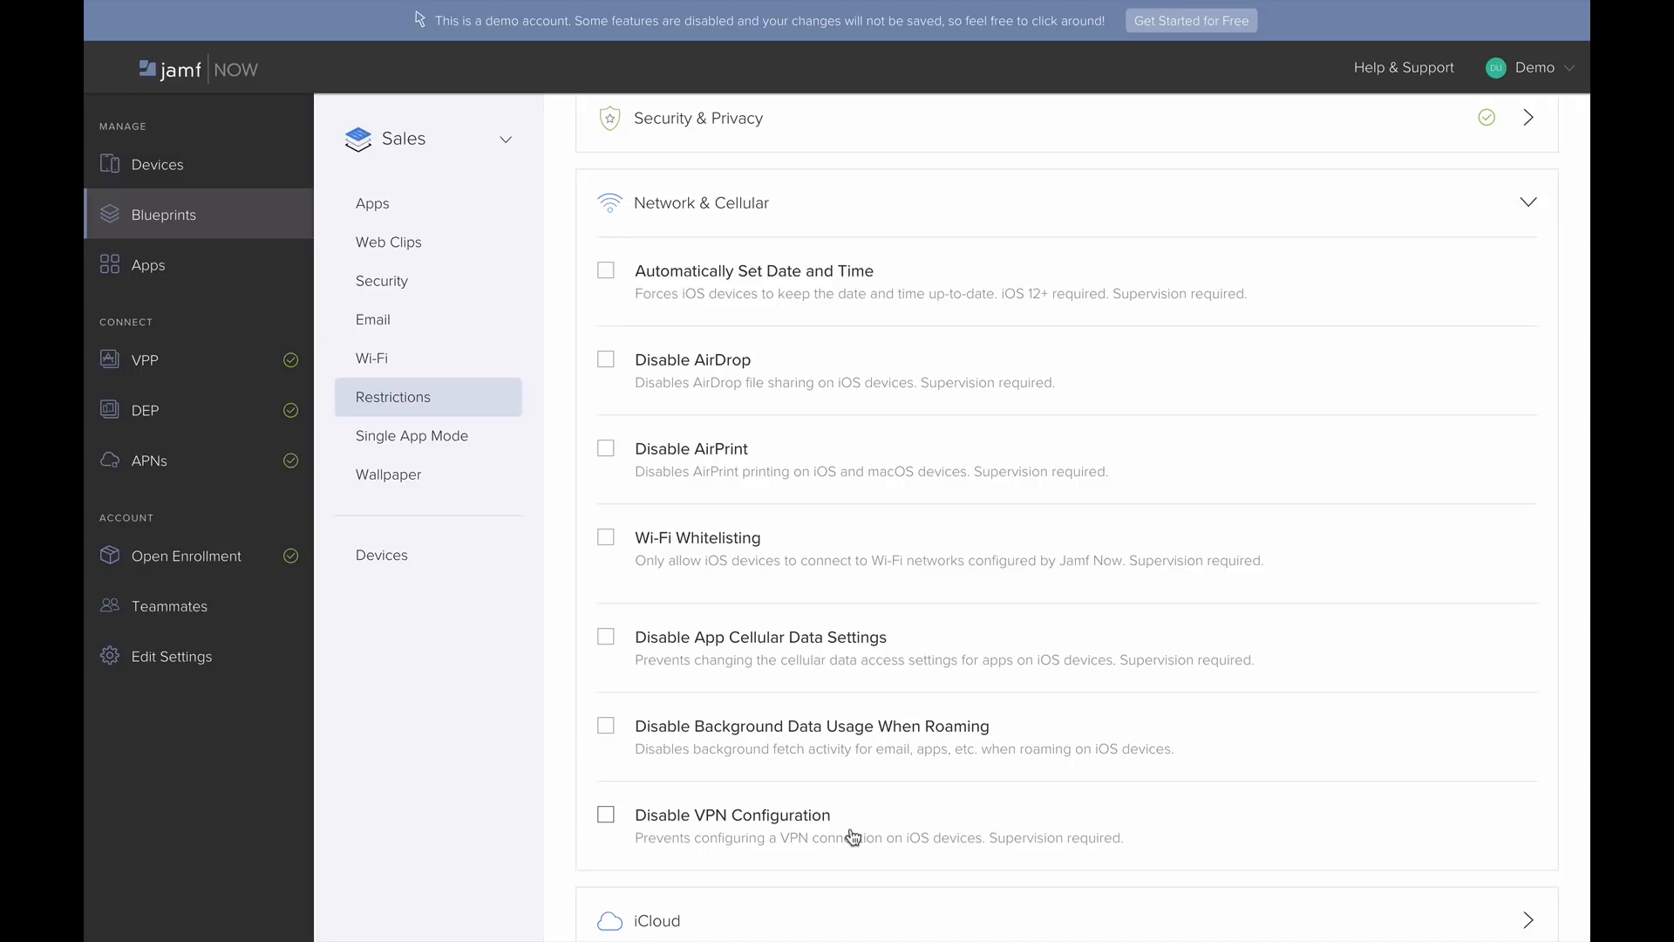
click(765, 817)
click(721, 206)
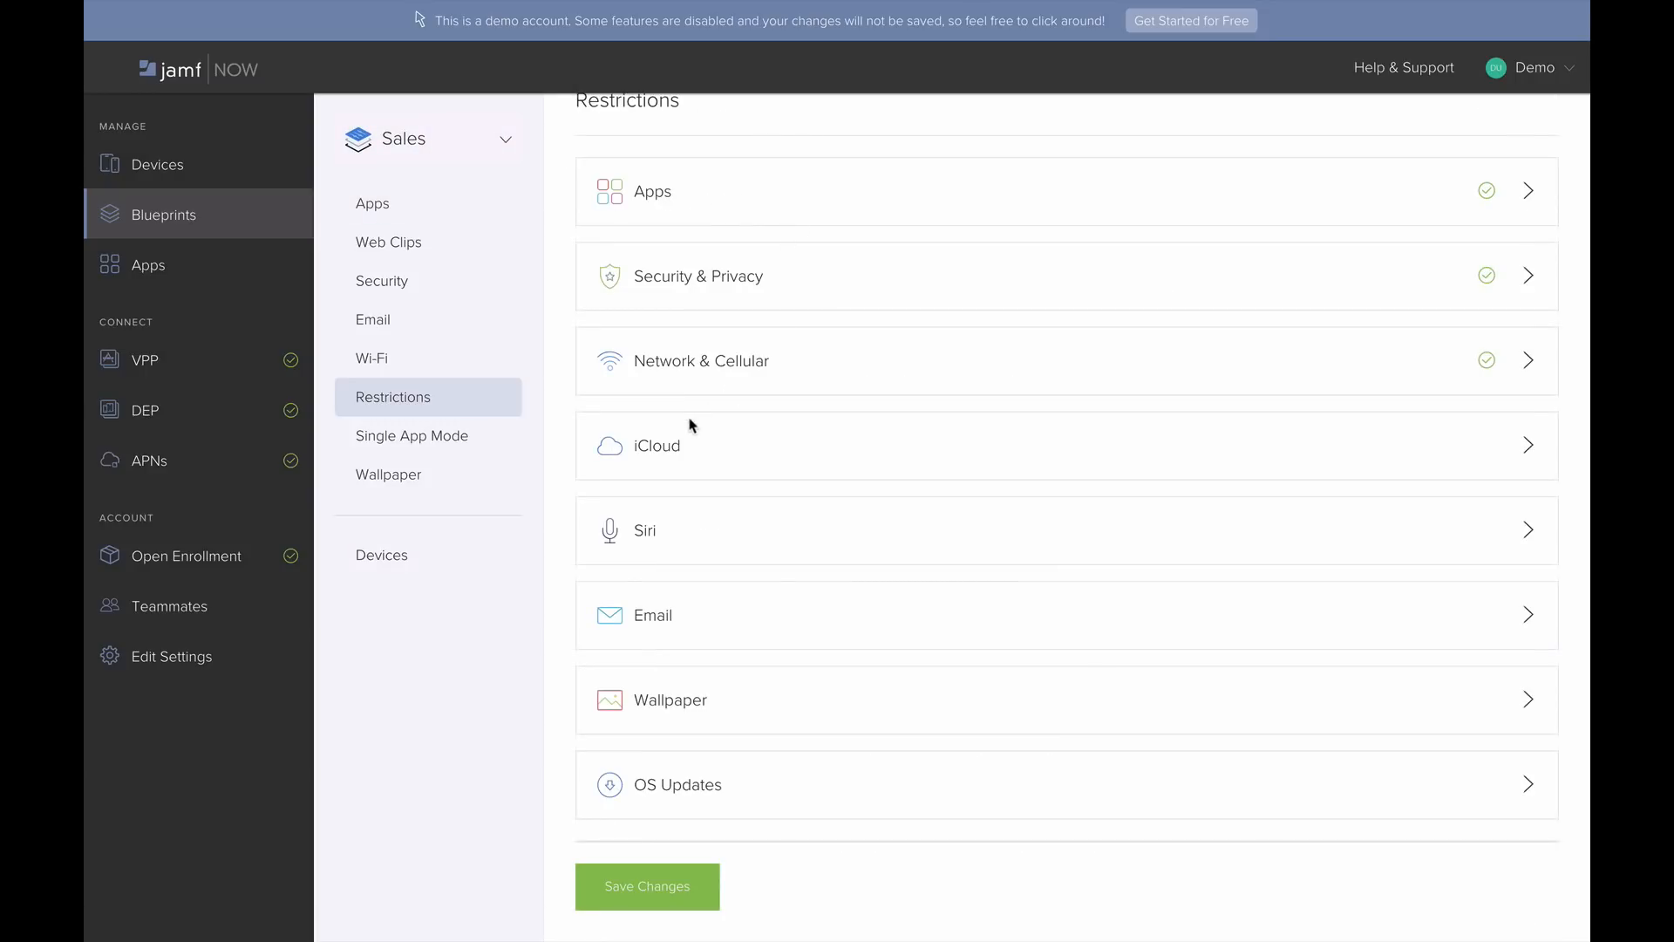
Review the iCloud restrictions of the Sales blueprint, such as backup, keychain and documents sync, and collapse the section
click(665, 448)
scroll(670, 538, down, 2)
scroll(669, 538, down, 1)
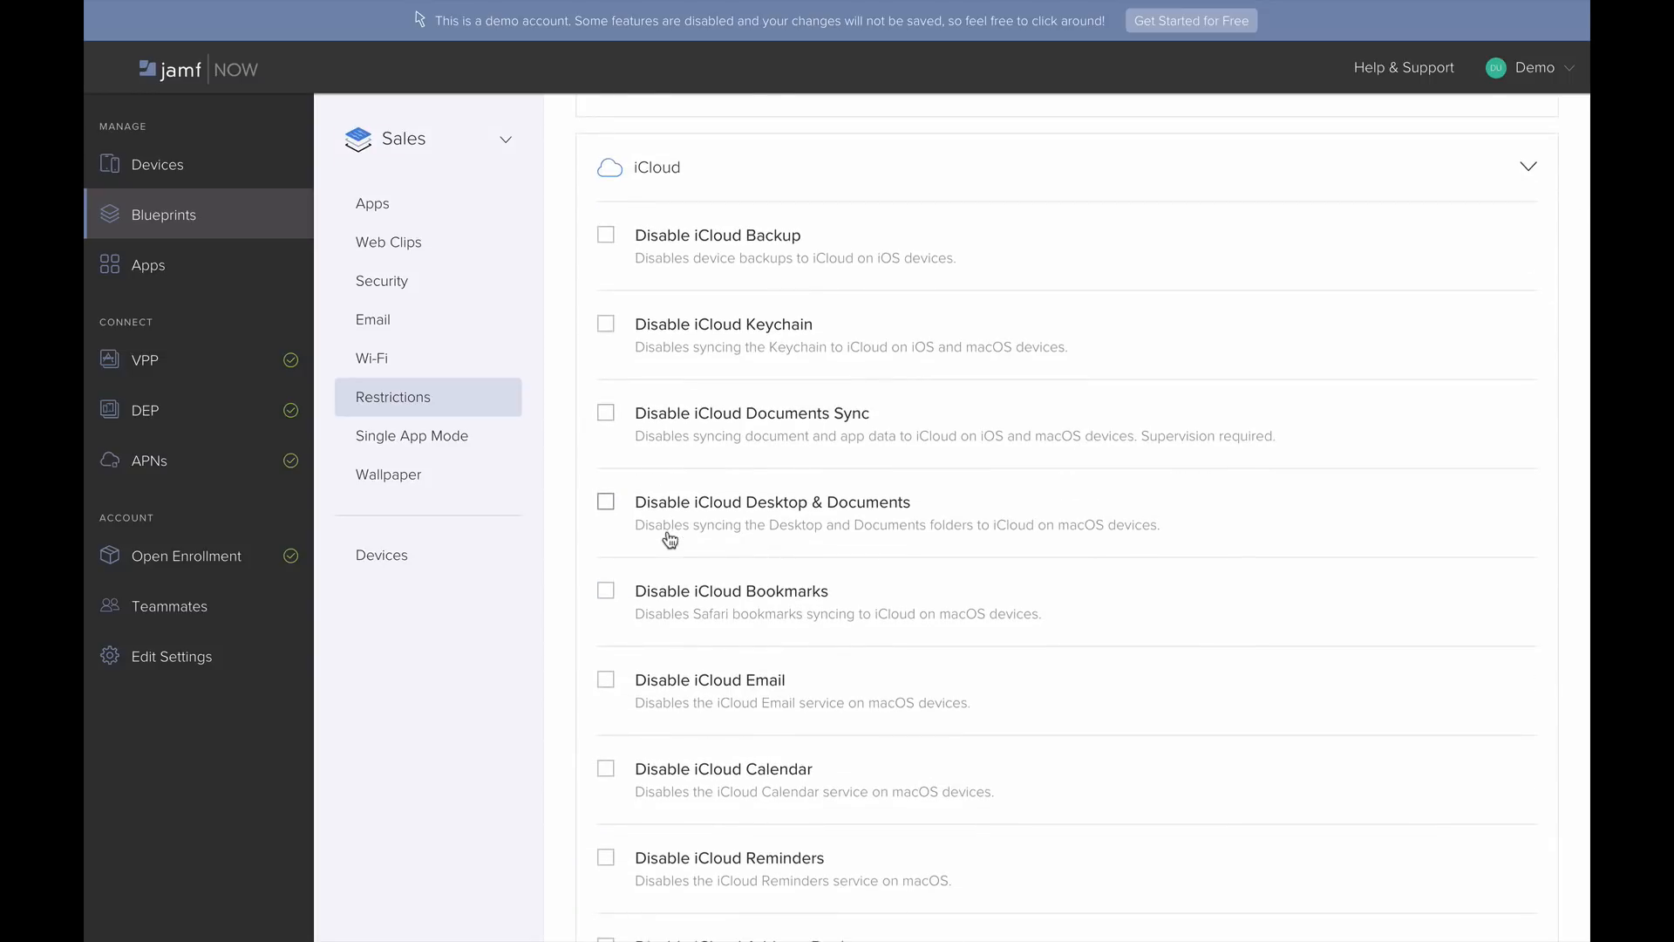
click(655, 165)
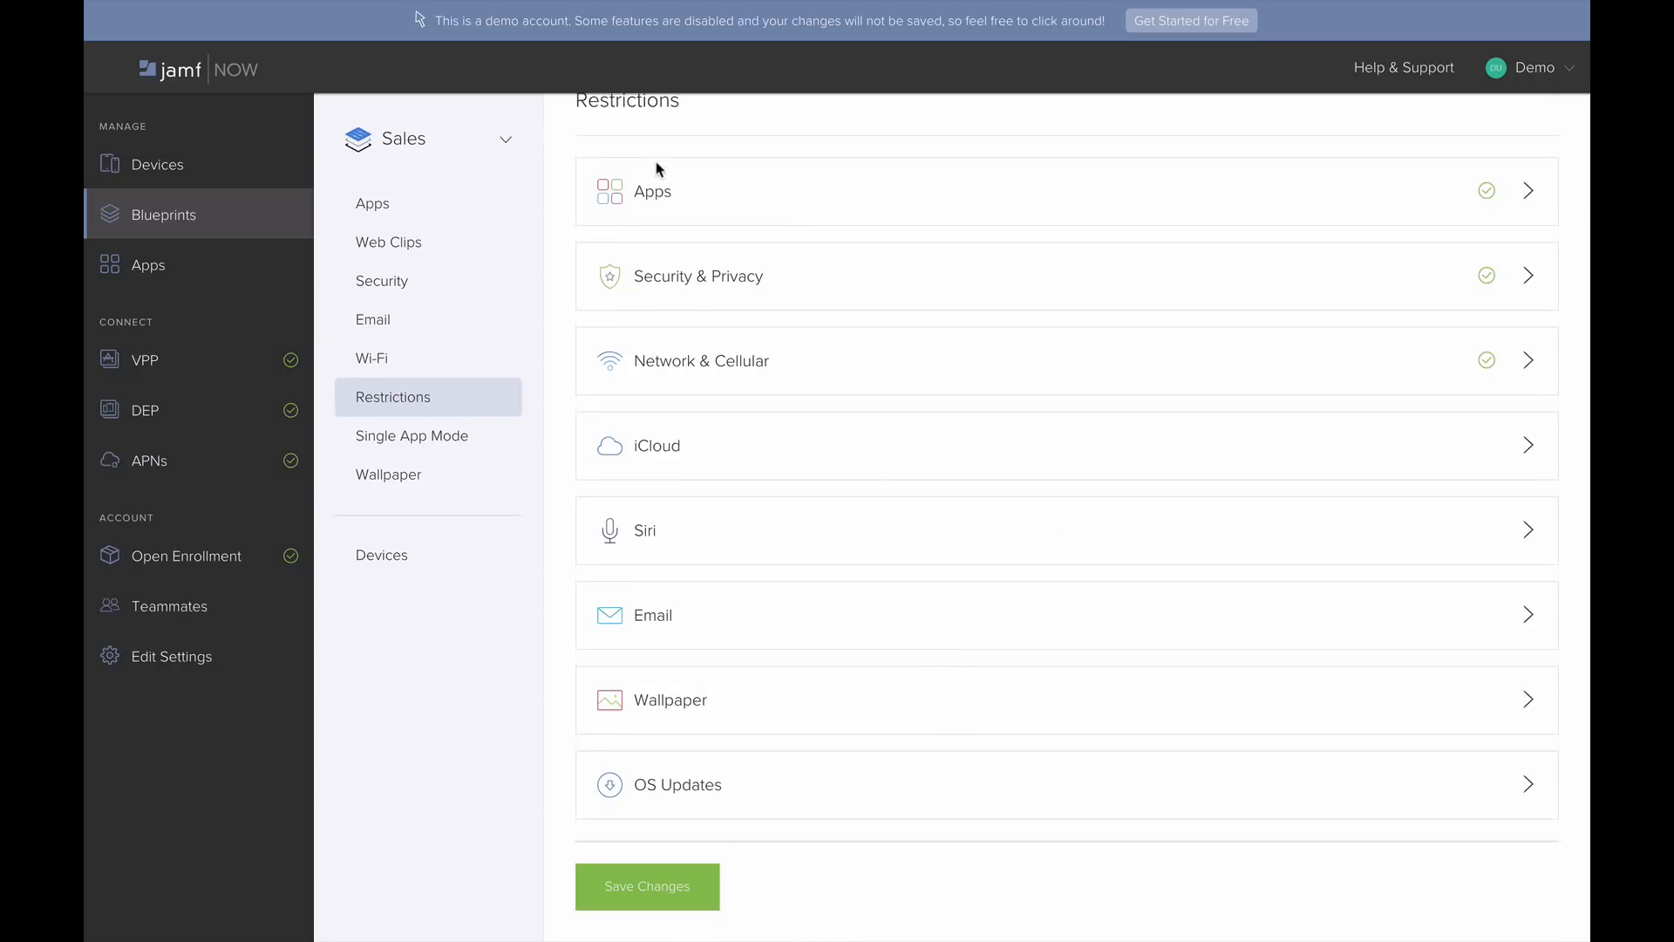
Enable Disable Siri in the Siri restrictions of the Sales blueprint and collapse the section
click(646, 530)
scroll(804, 454, up, 3)
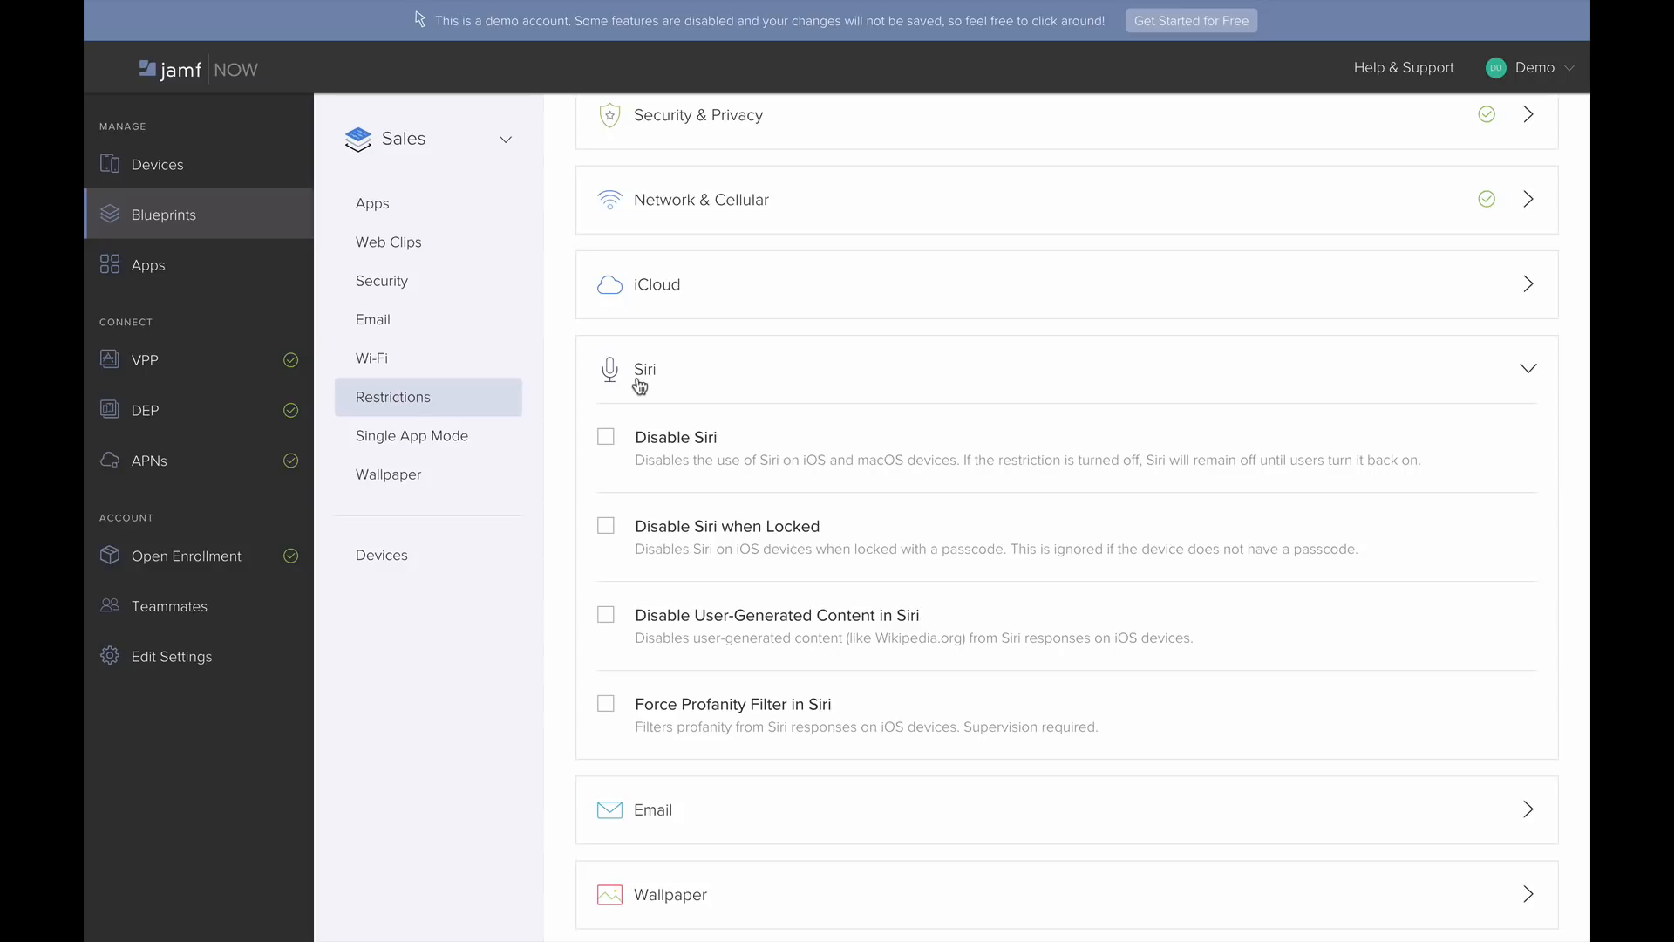
click(607, 438)
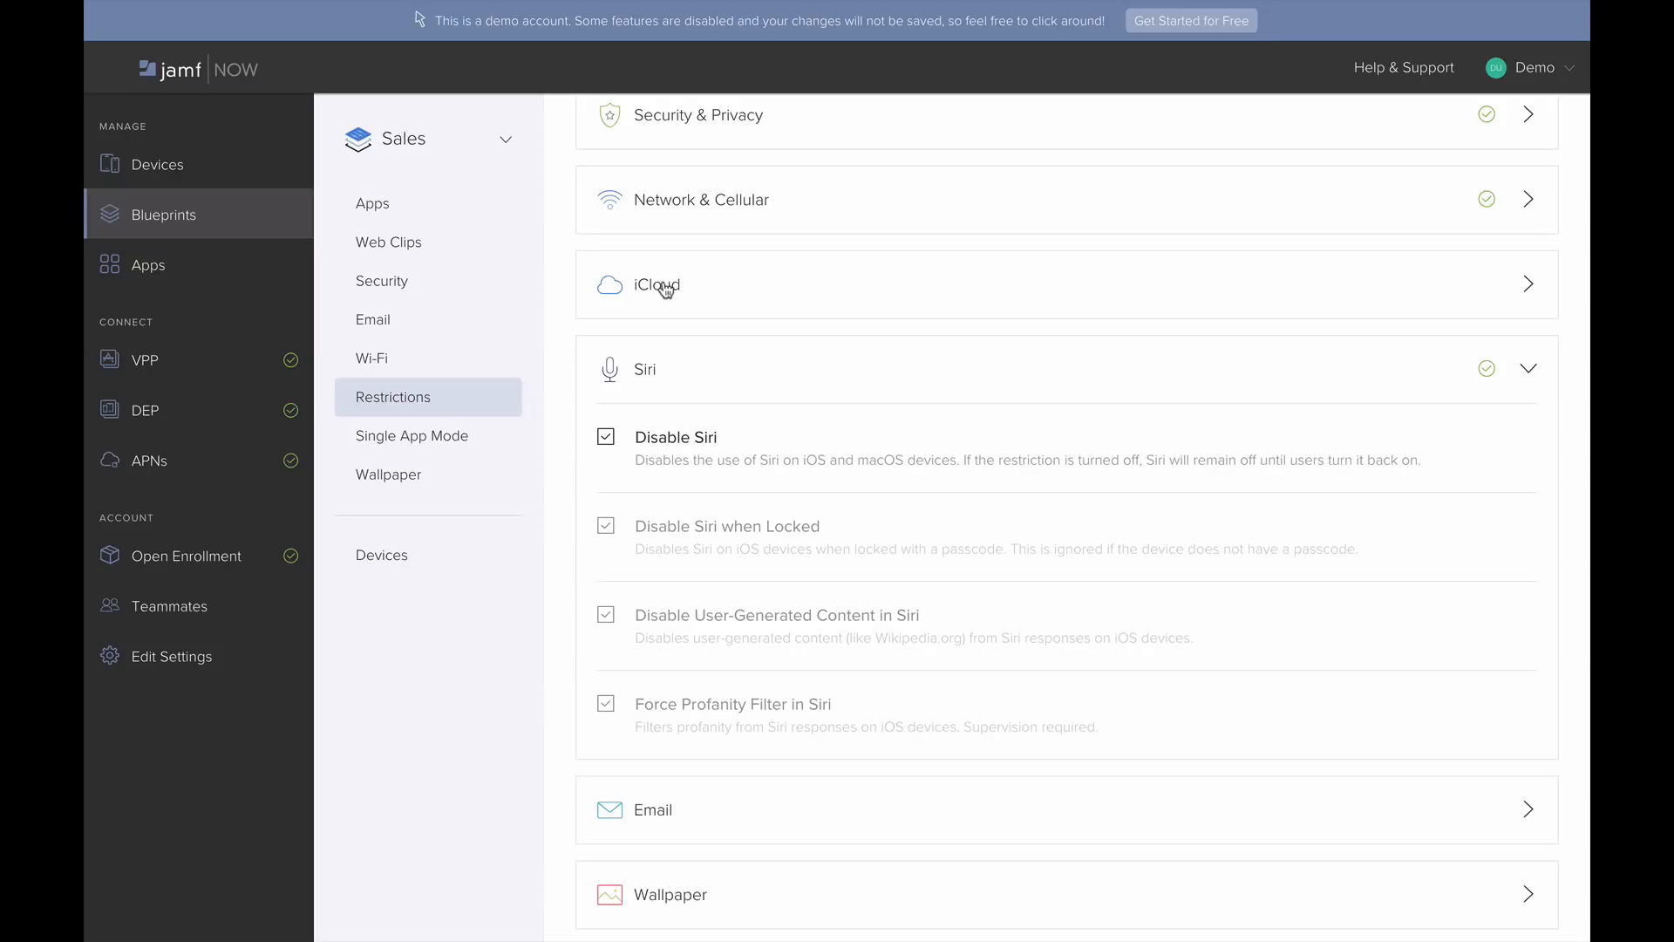
click(672, 381)
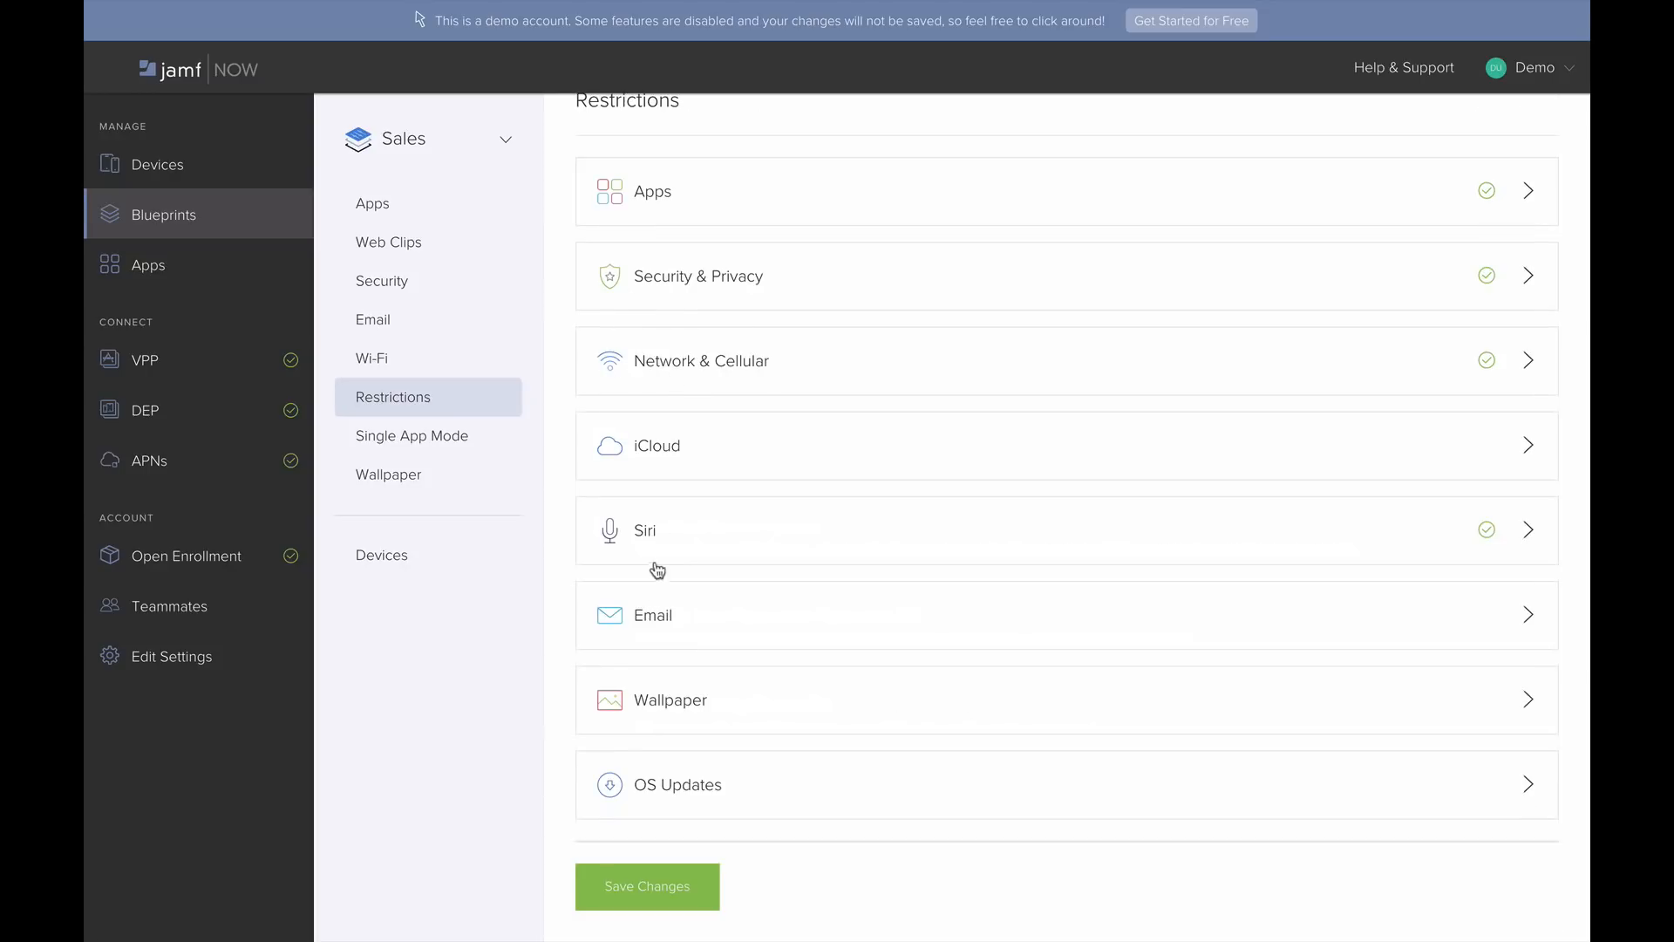
Enable Prevent Changes to Accounts in the Email restrictions of the Sales blueprint and collapse the section
click(665, 617)
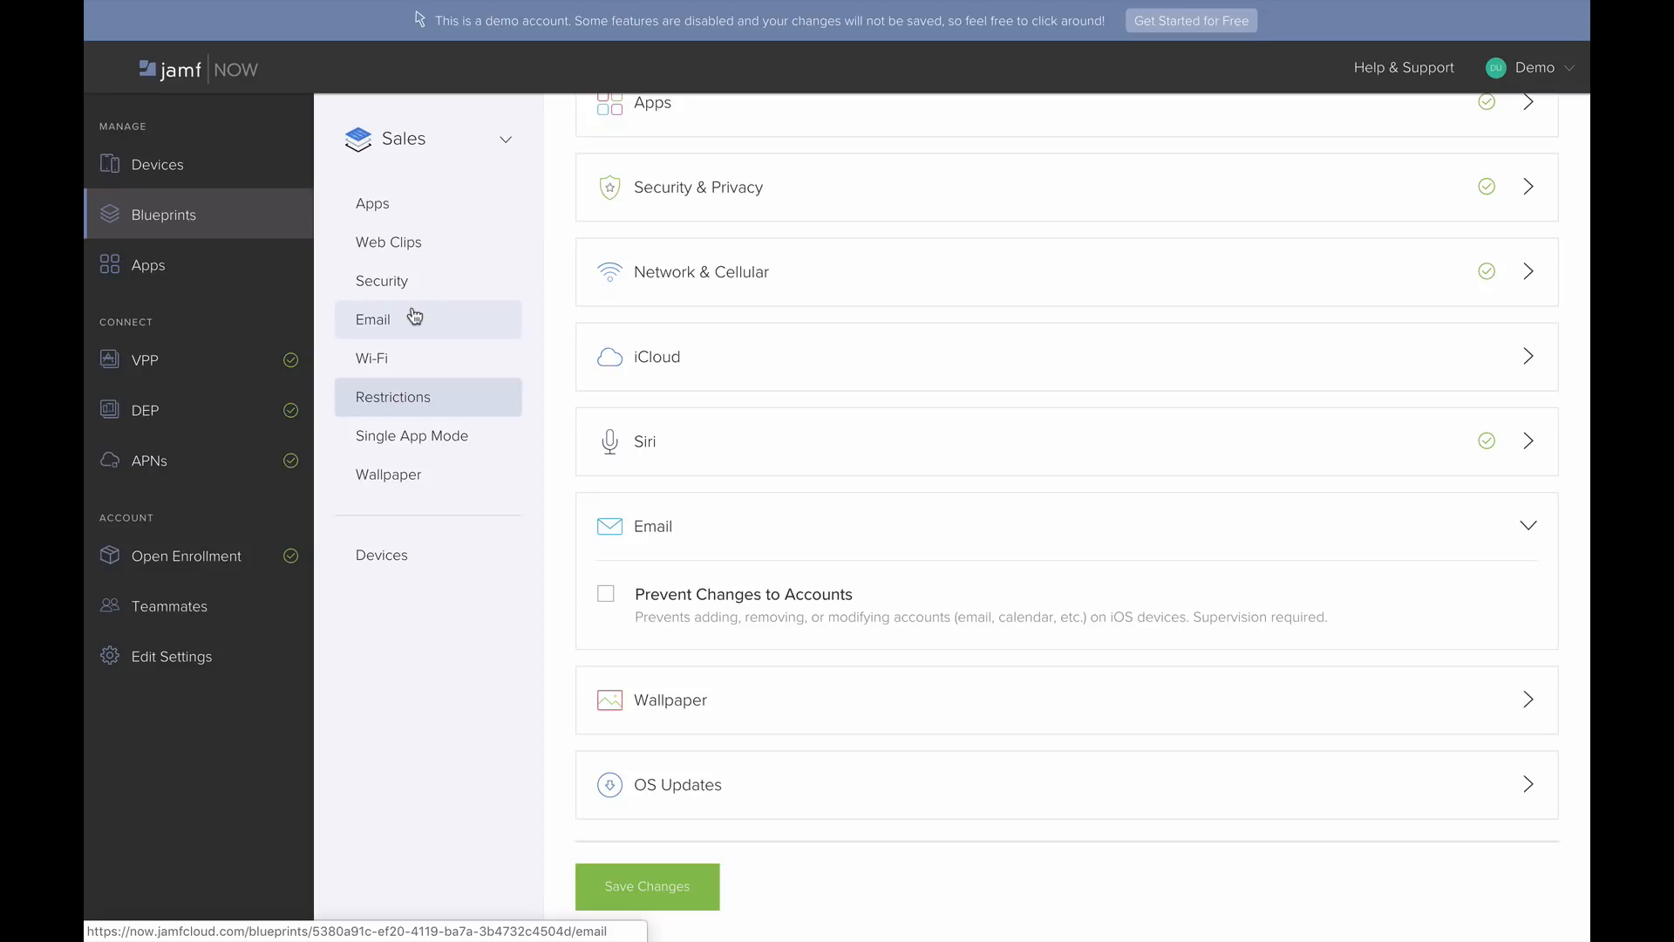
click(606, 594)
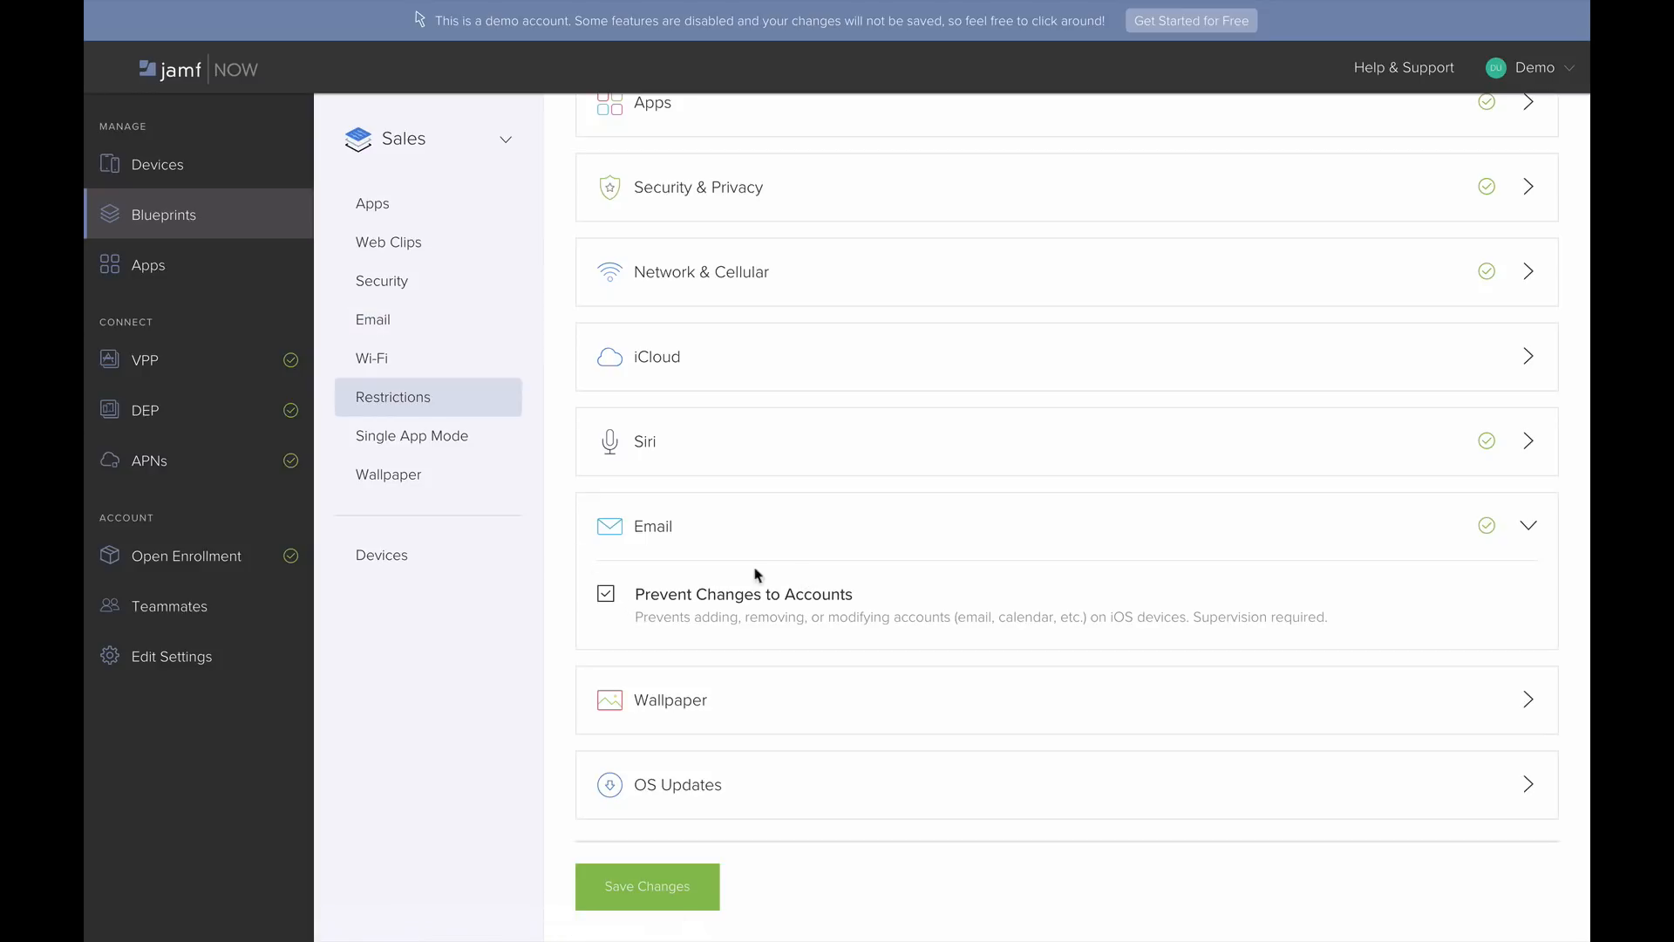
click(703, 530)
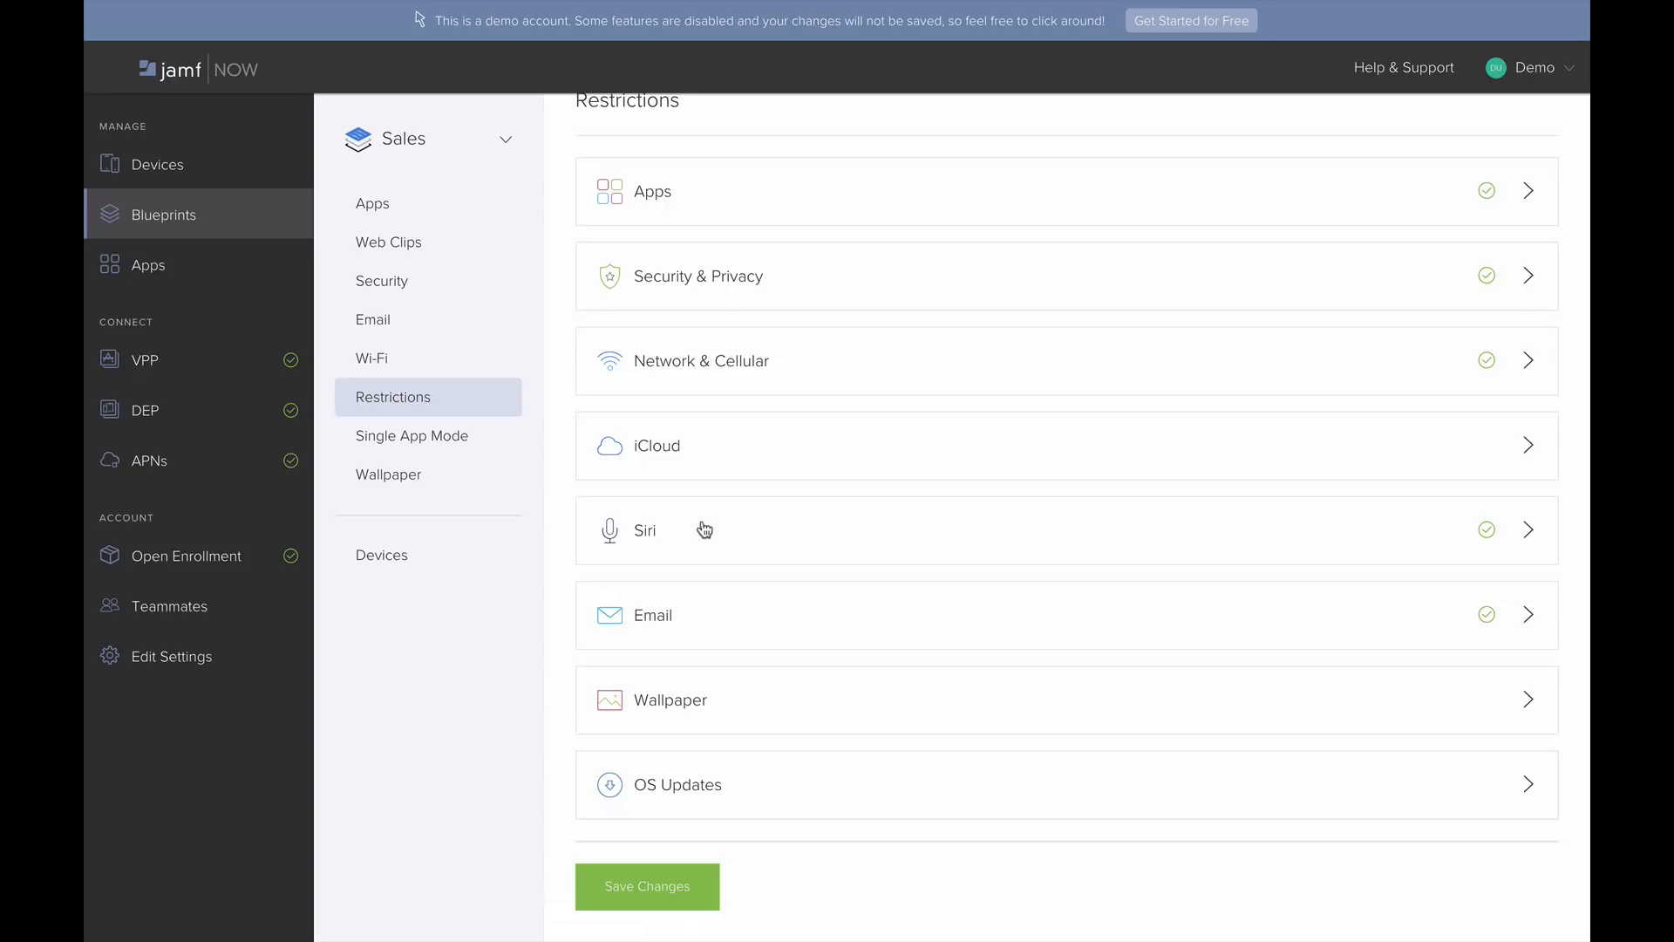
Enable Prevent Changes to Wallpaper in the Wallpaper restrictions of the Sales blueprint and collapse the section
click(688, 704)
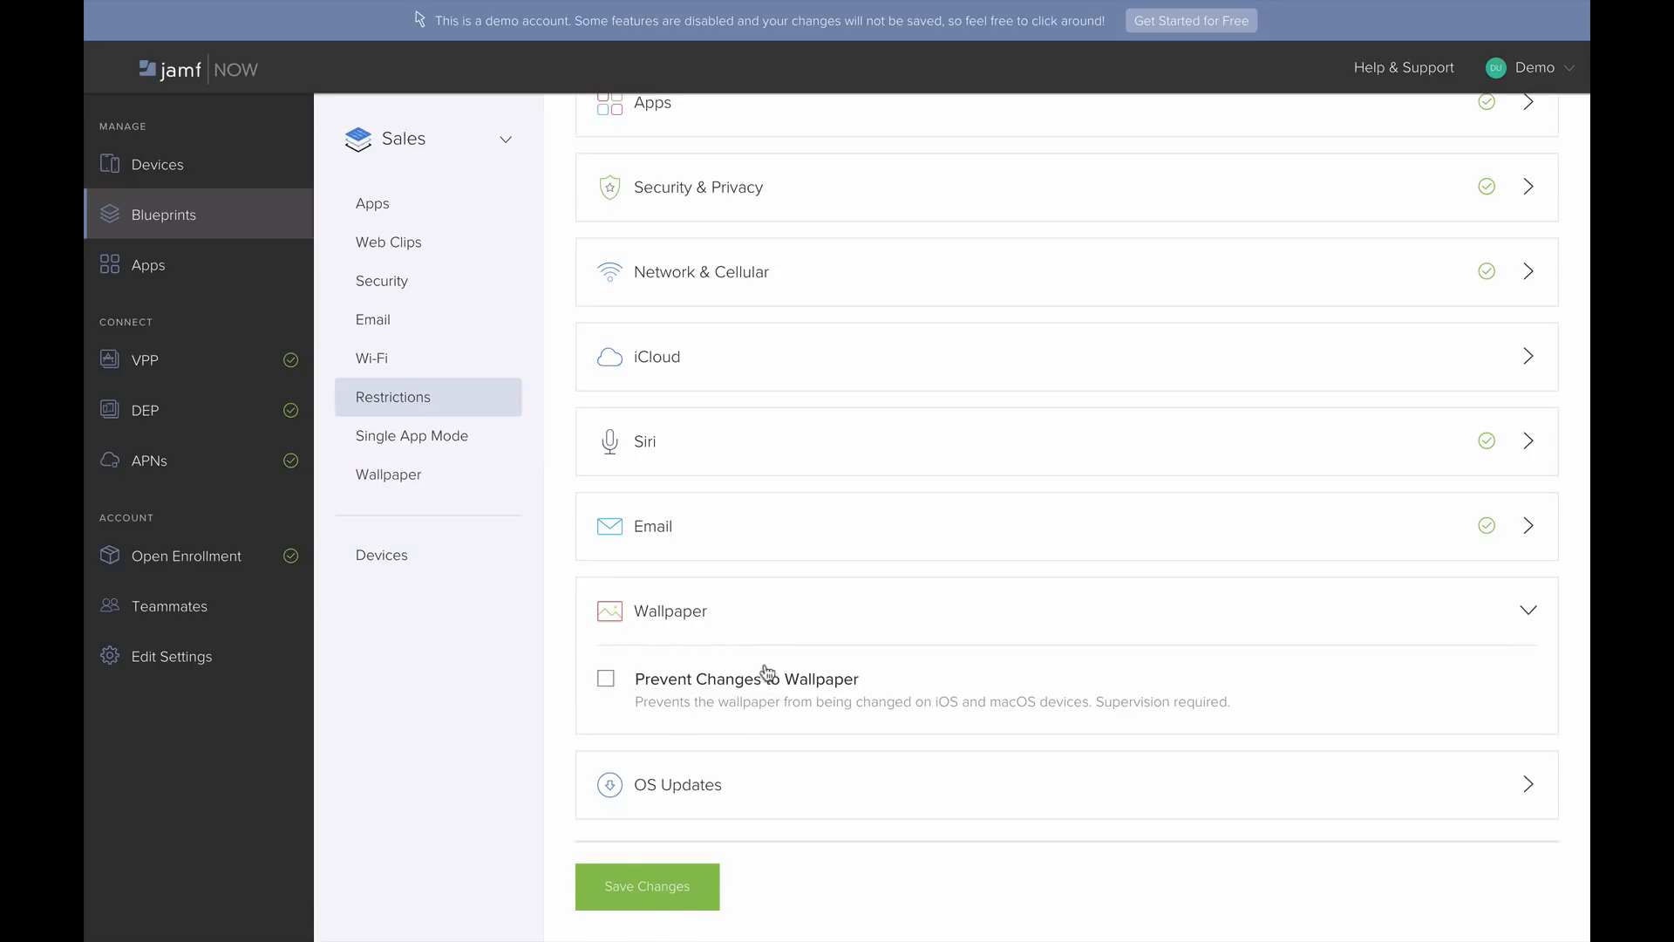
click(711, 680)
click(696, 621)
Enable Delay OS Updates in the OS Updates restrictions and view the delay choices, keeping 30 days
click(685, 799)
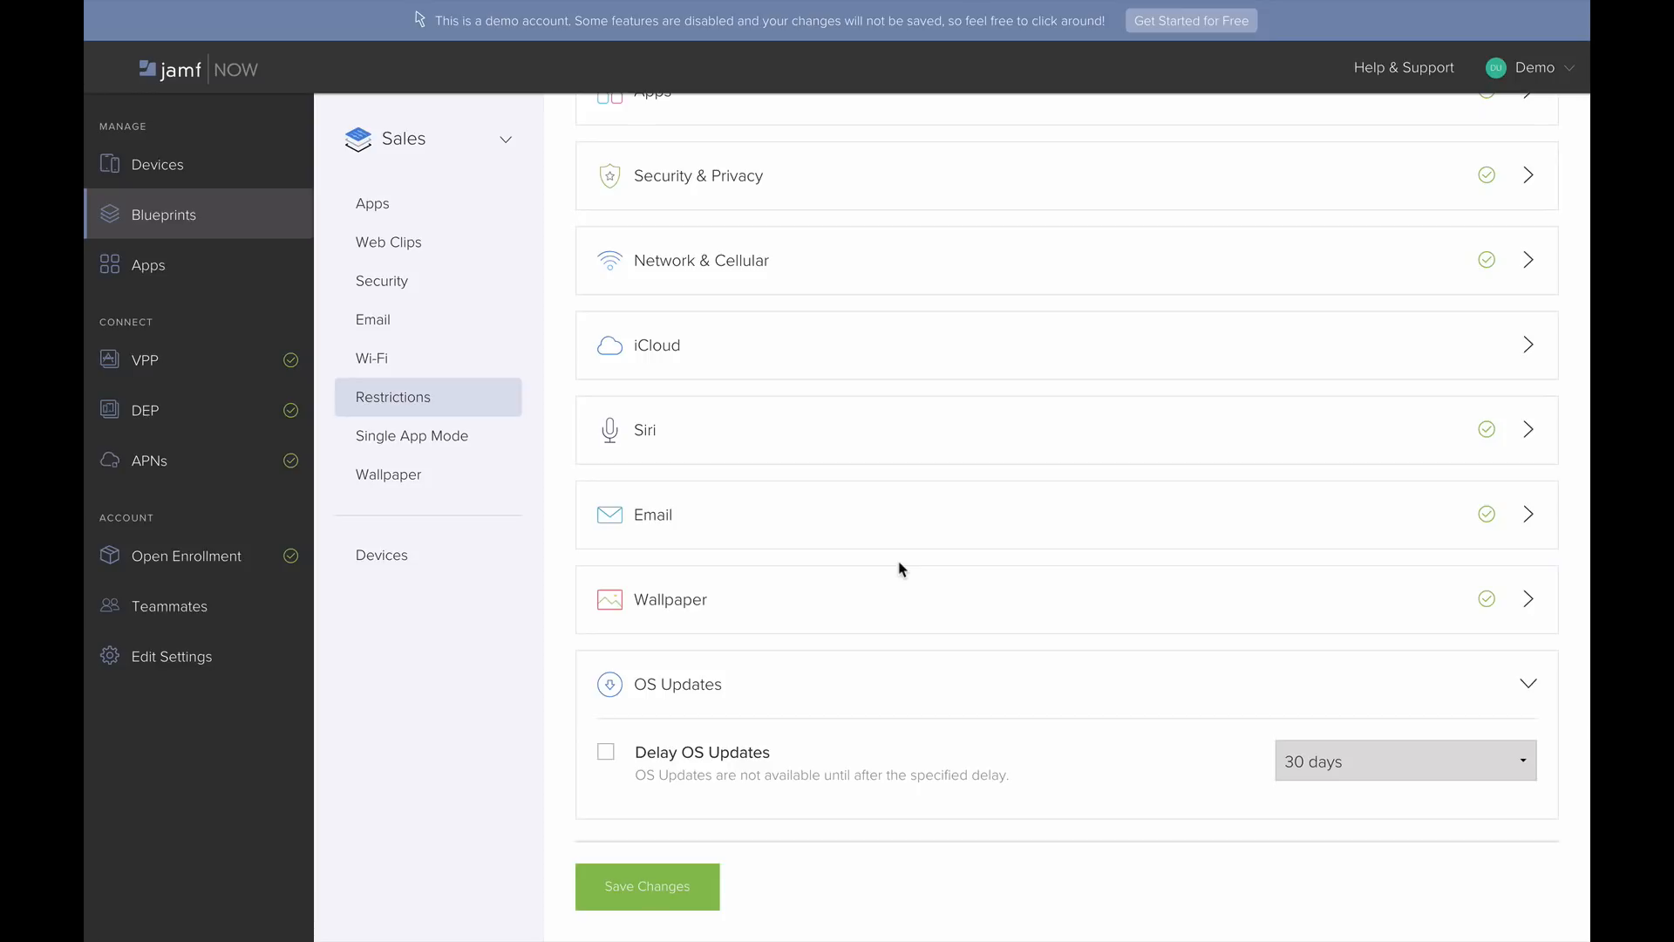
click(689, 754)
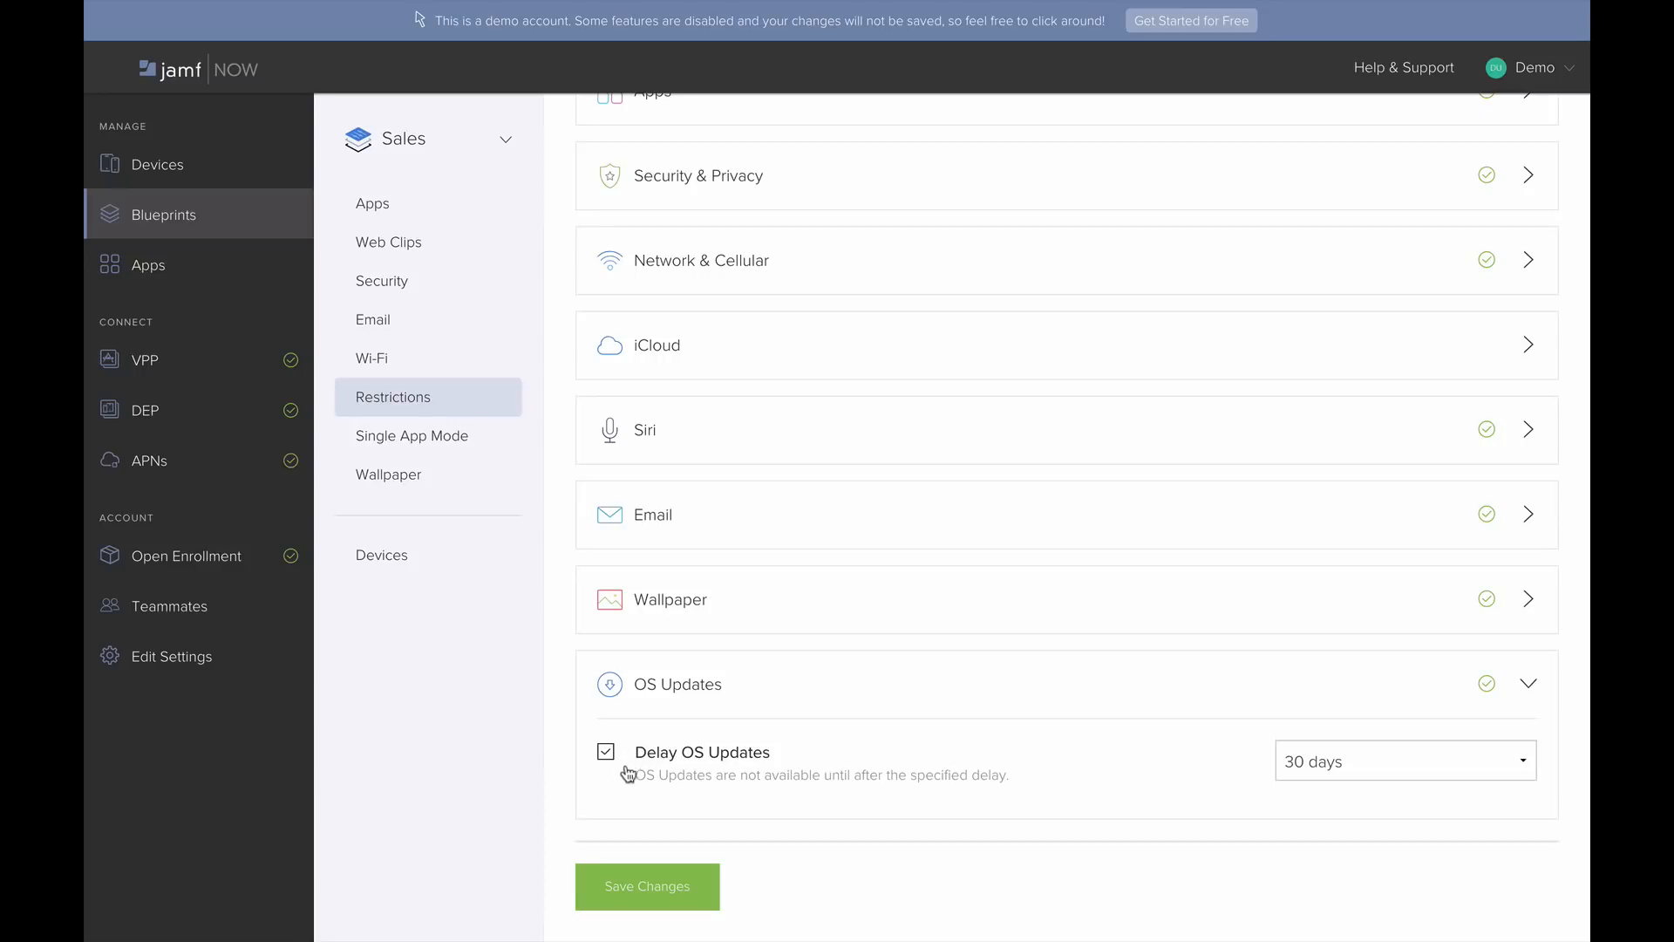
click(1371, 771)
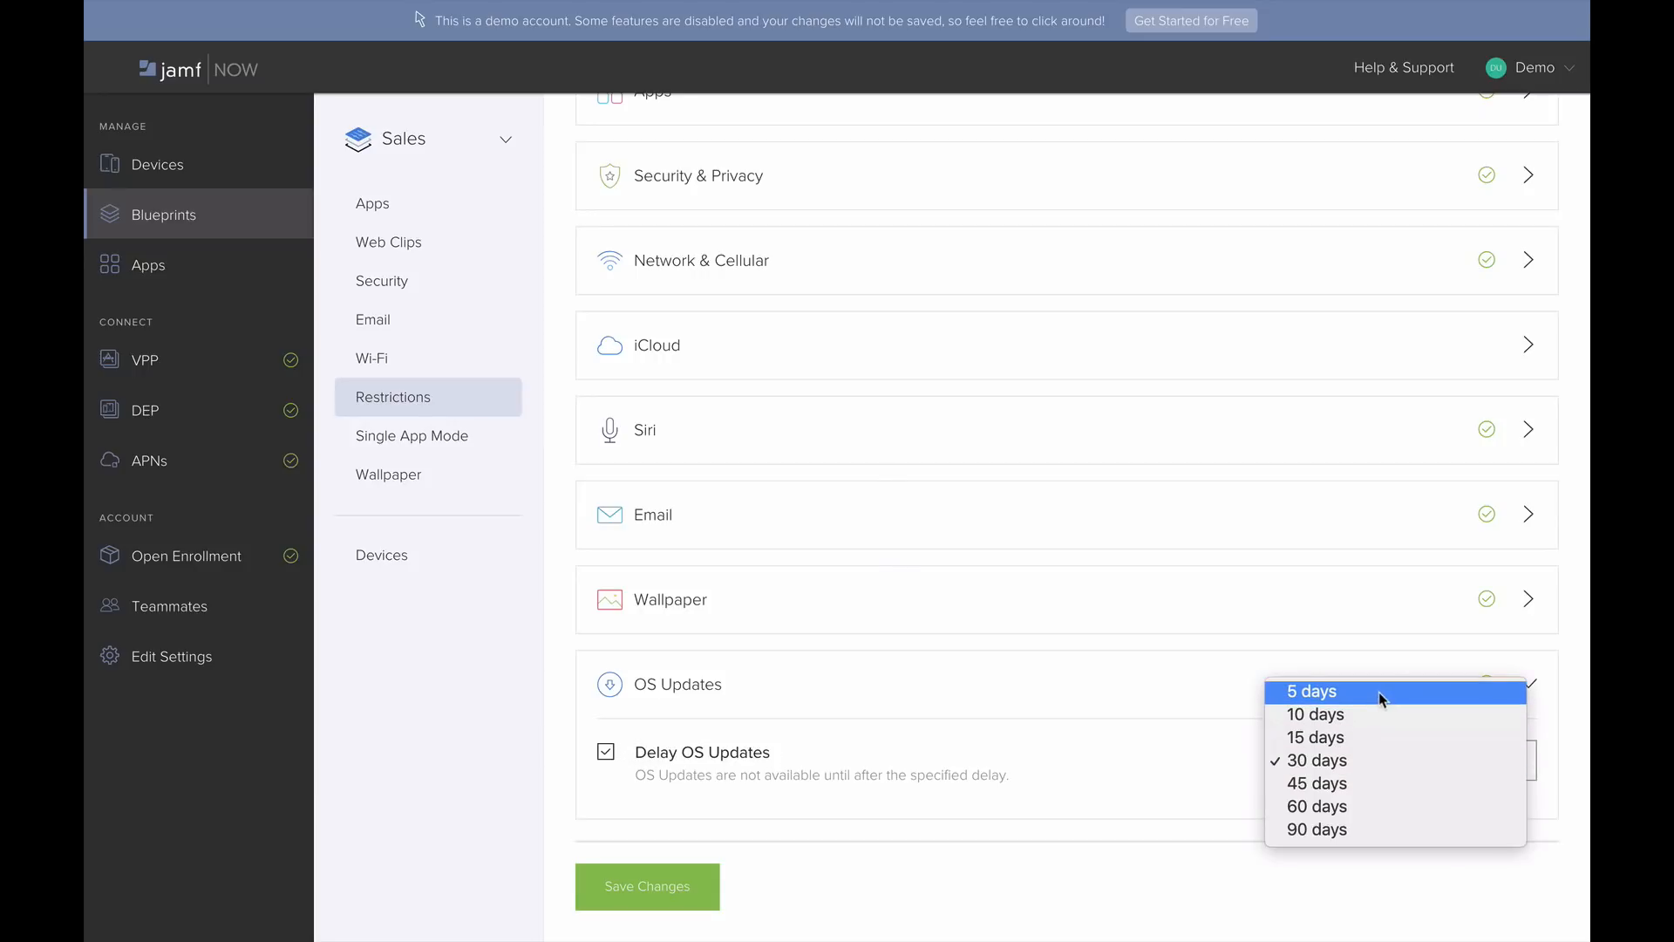
click(1194, 766)
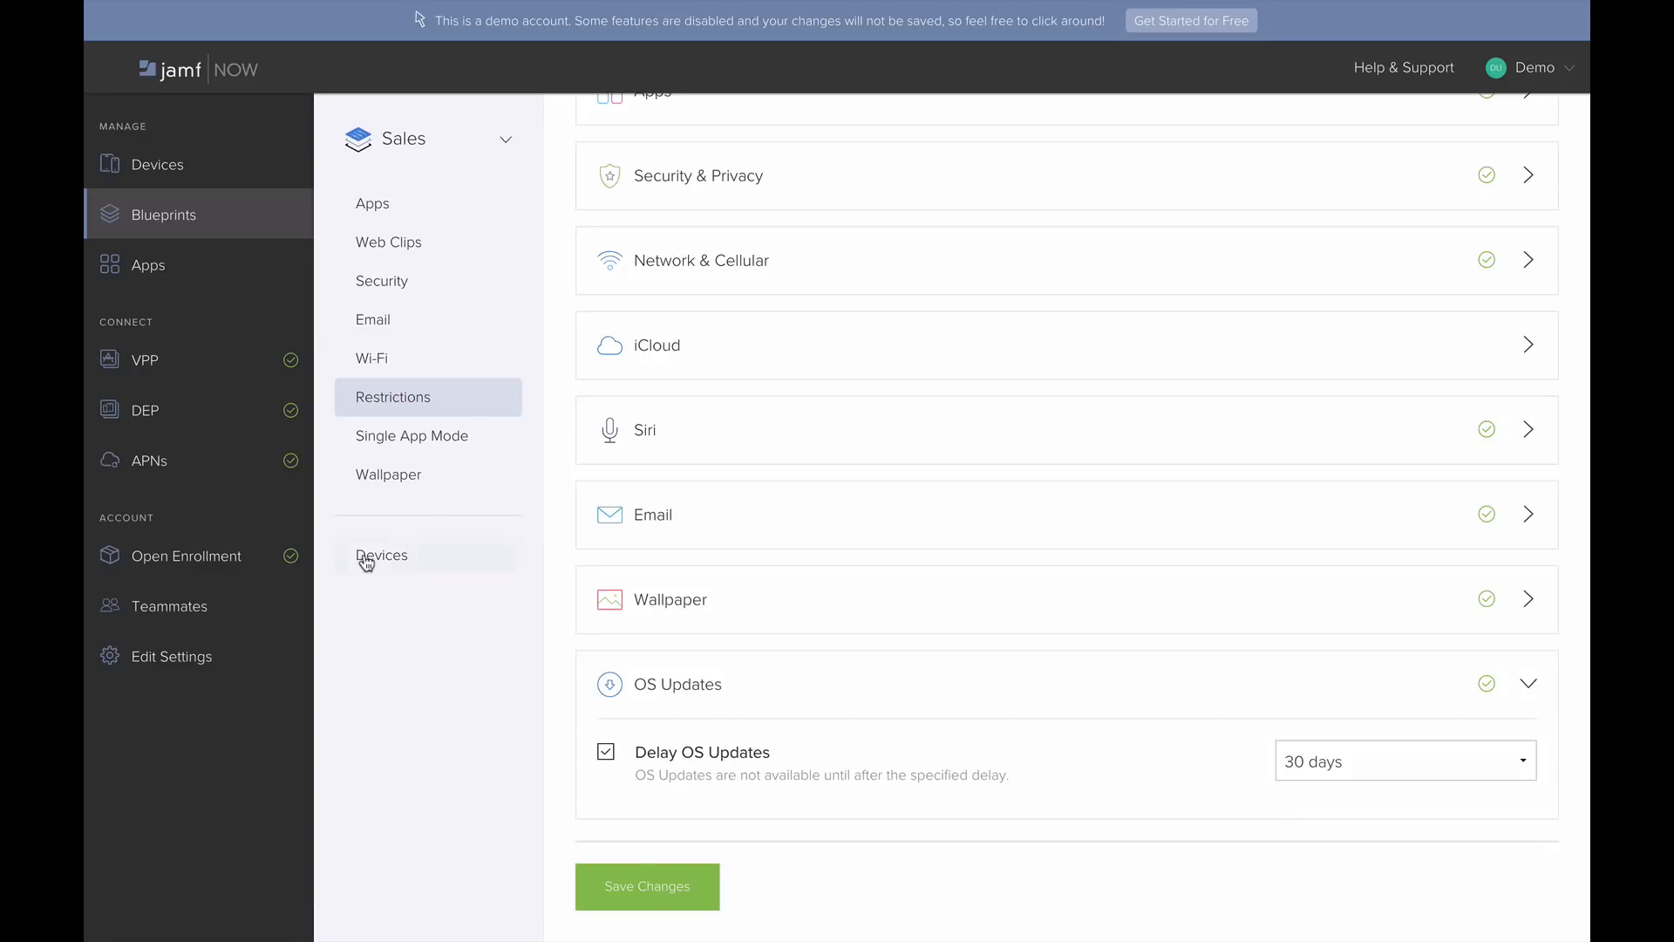
Set DocuSign - Upload & Sign Docs as the Sales blueprint's Single App Mode app, and view the other available apps
click(450, 436)
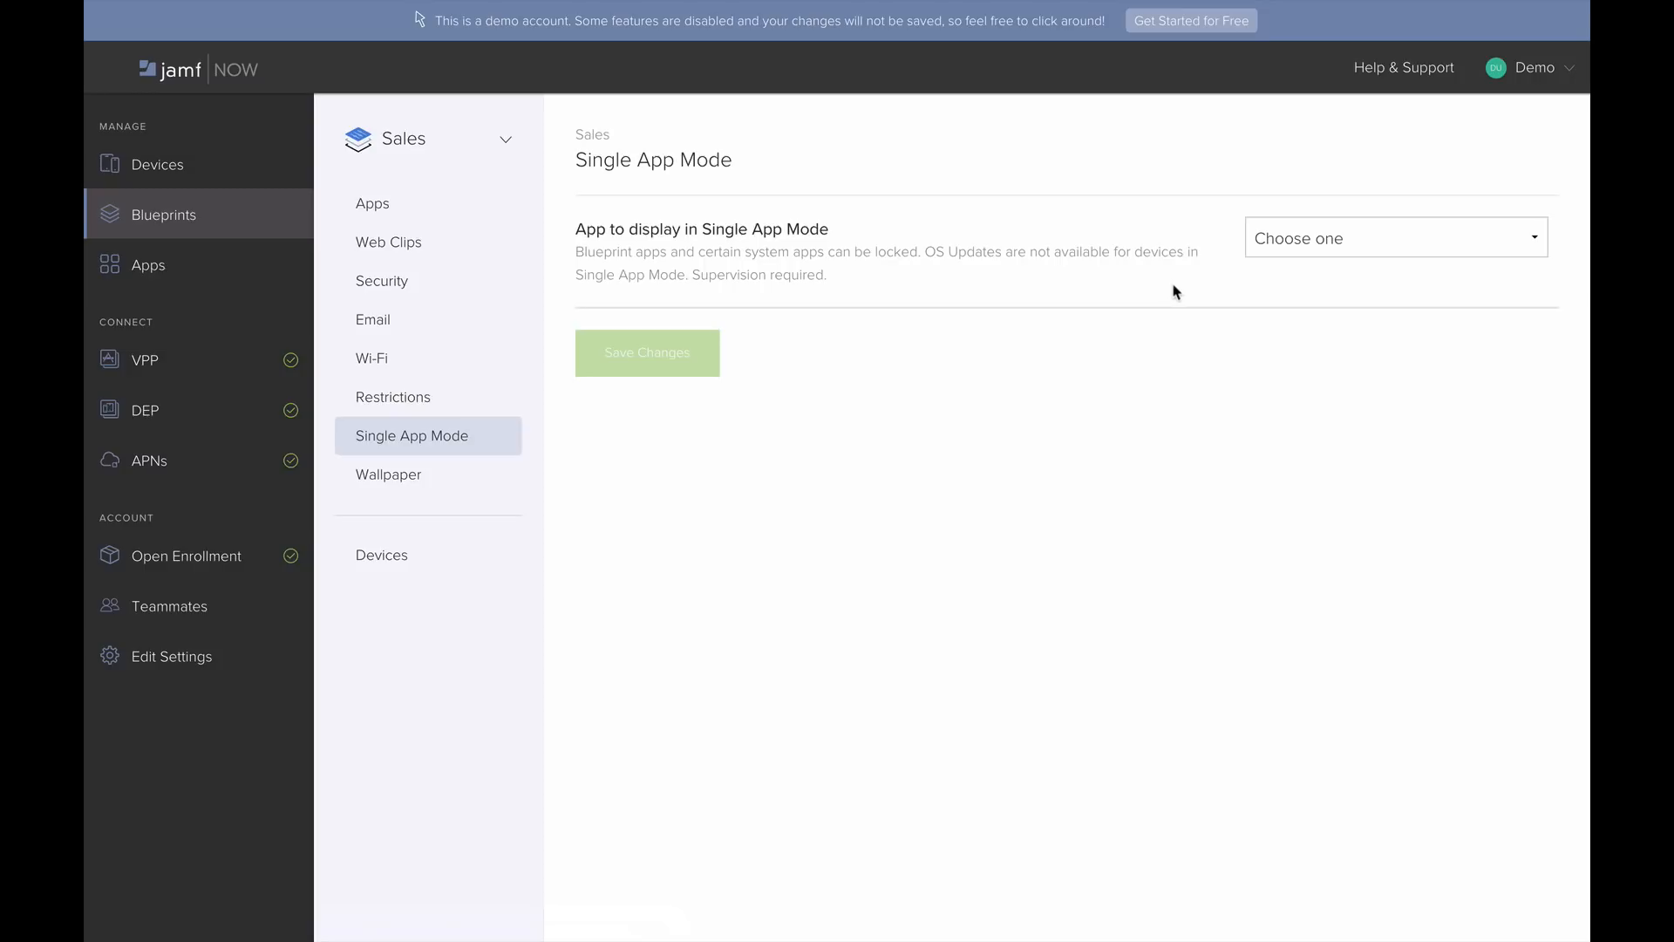
click(1300, 239)
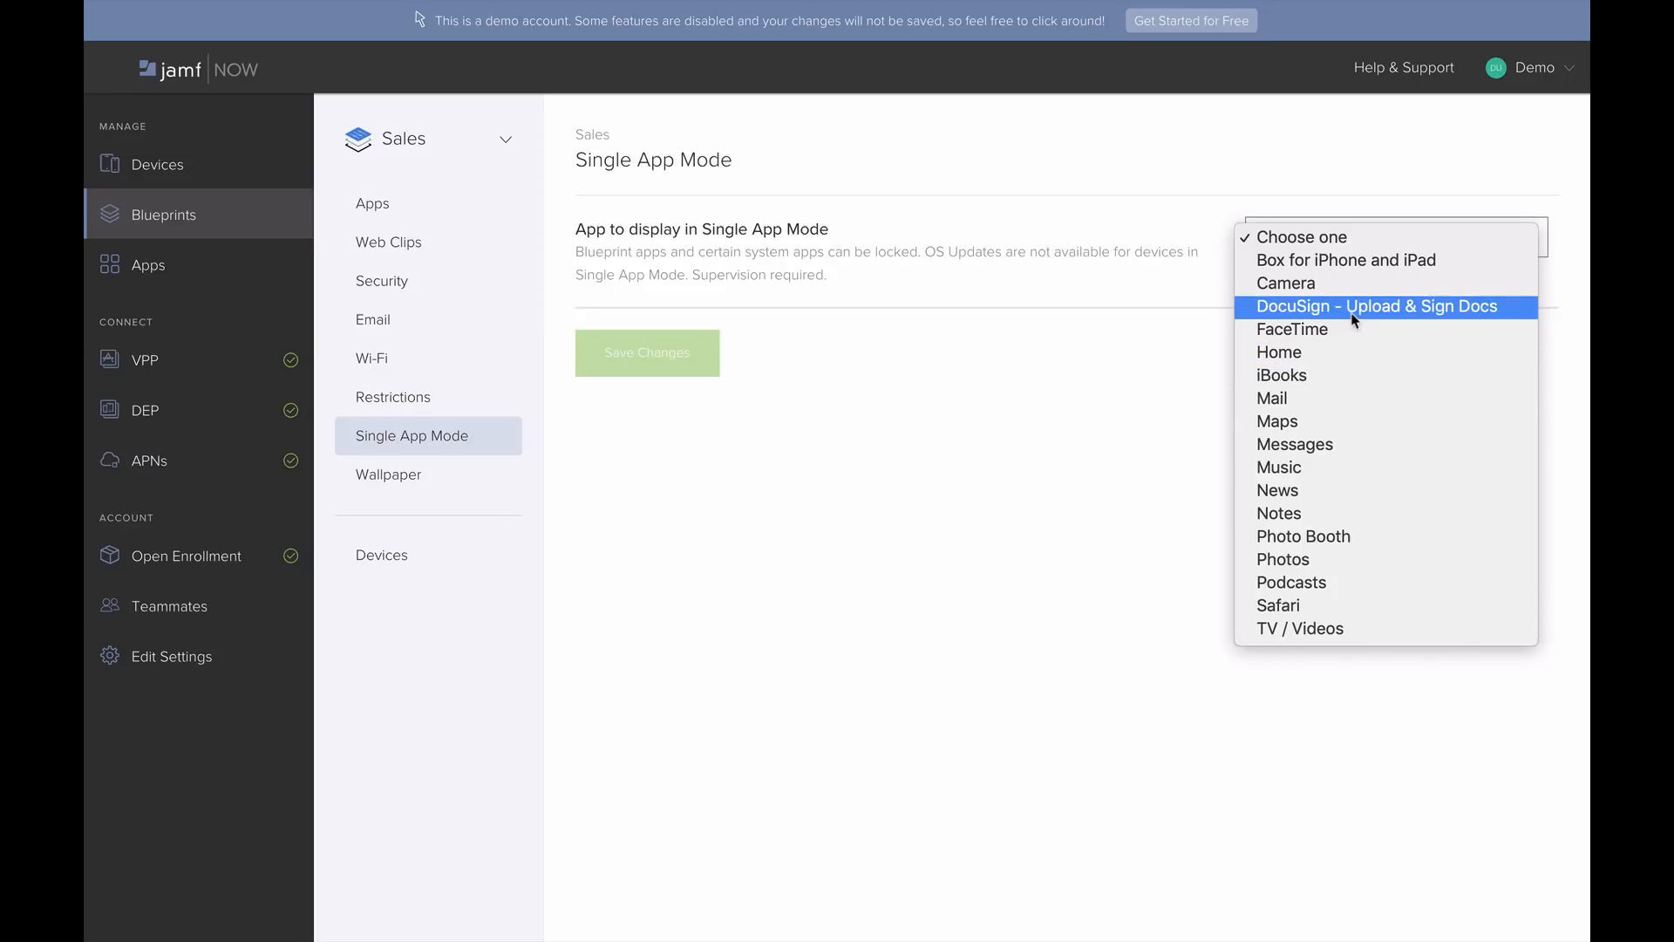
click(1373, 317)
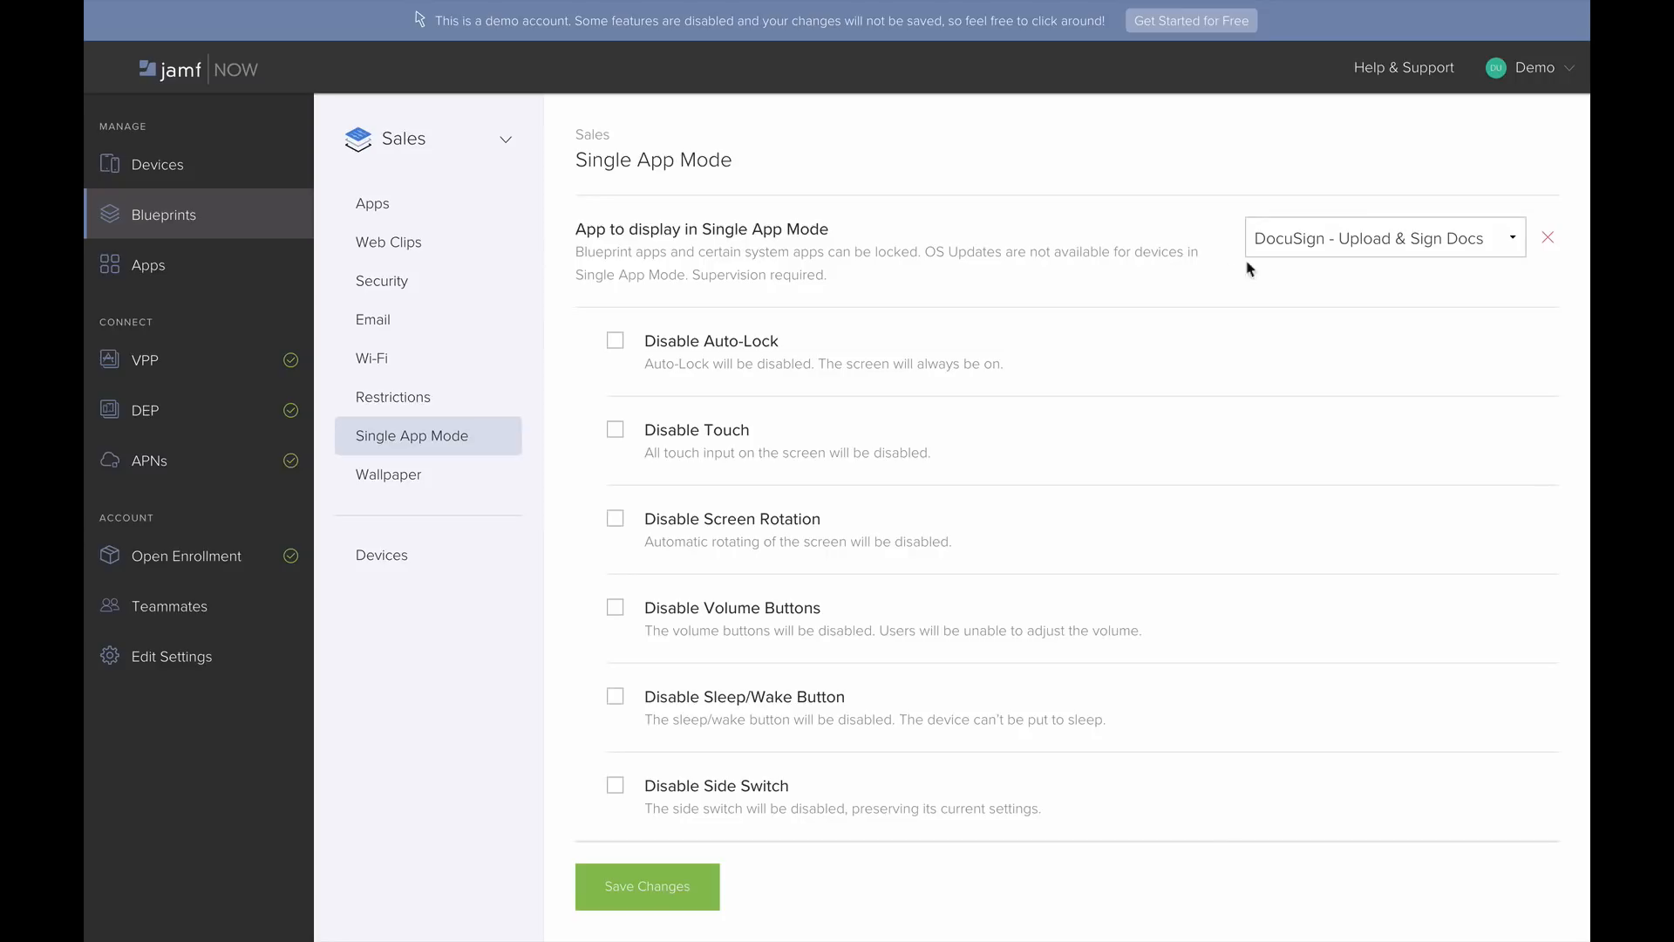
click(1308, 245)
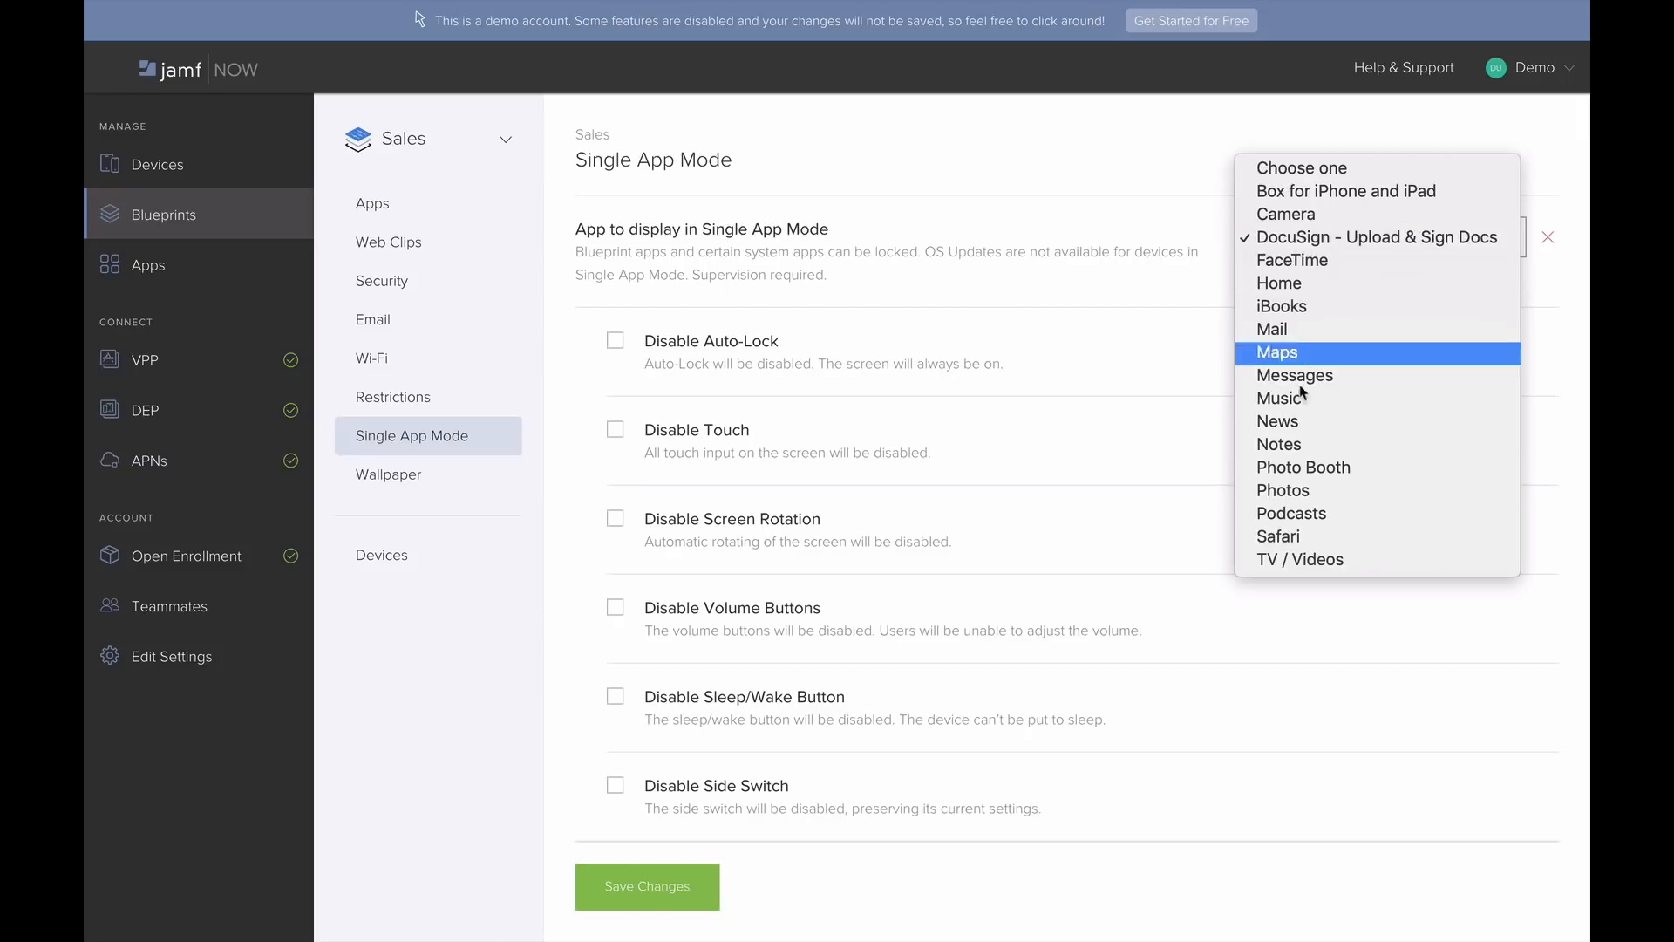
click(846, 322)
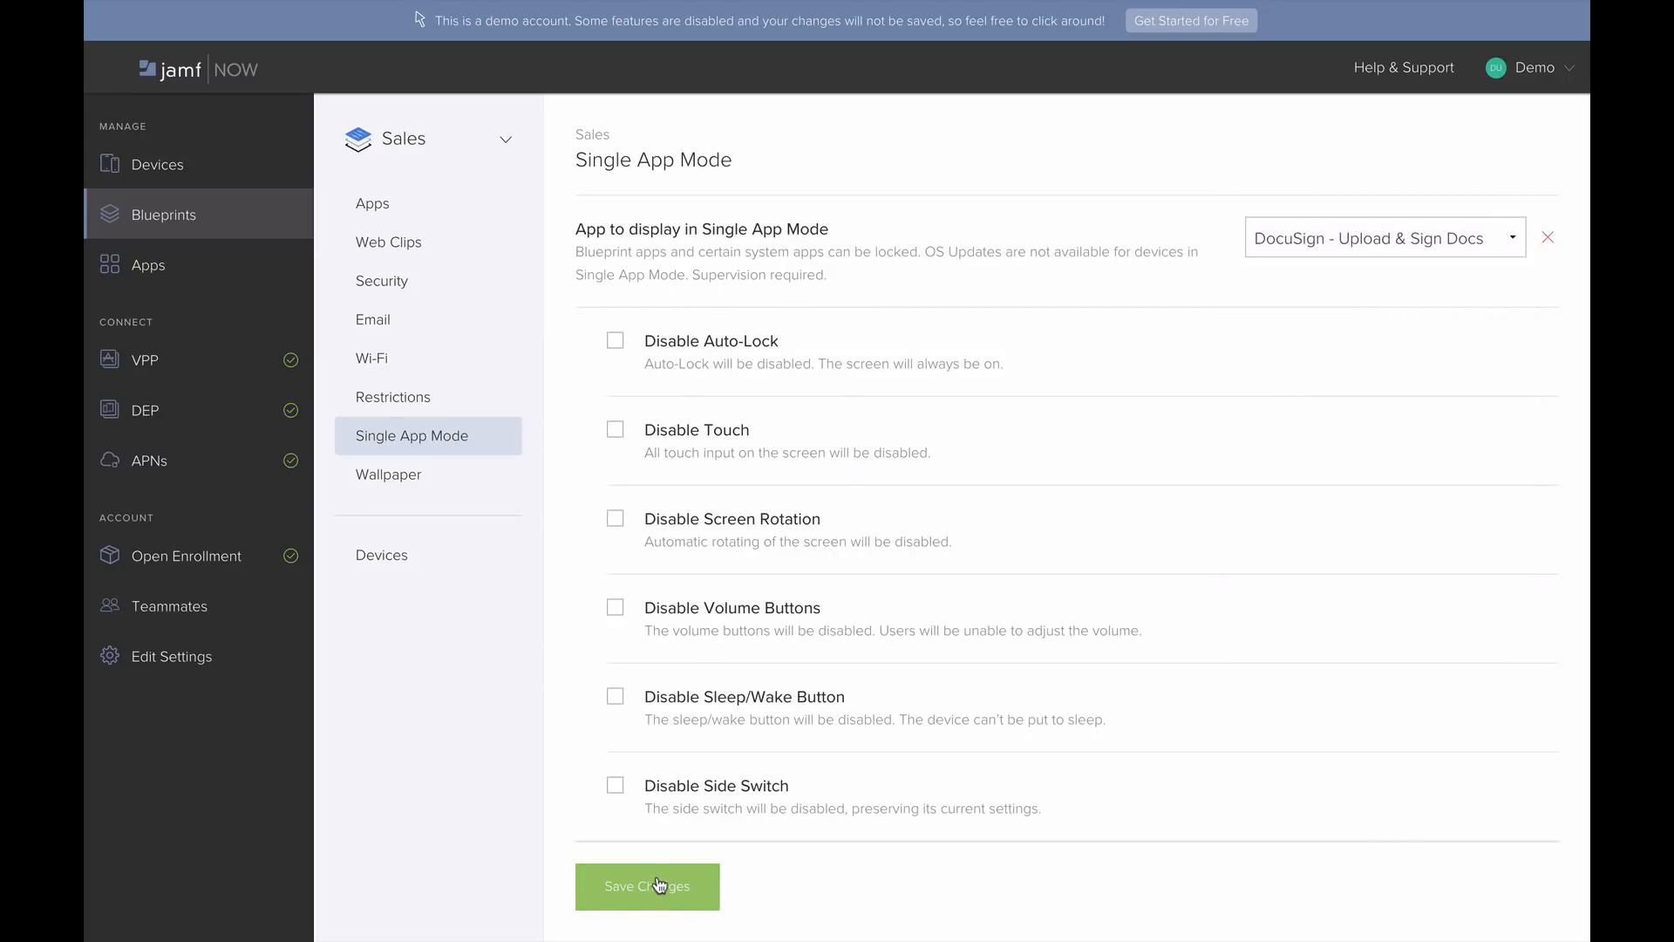
Examine the account's app list and the VPP license availability of each app
click(261, 274)
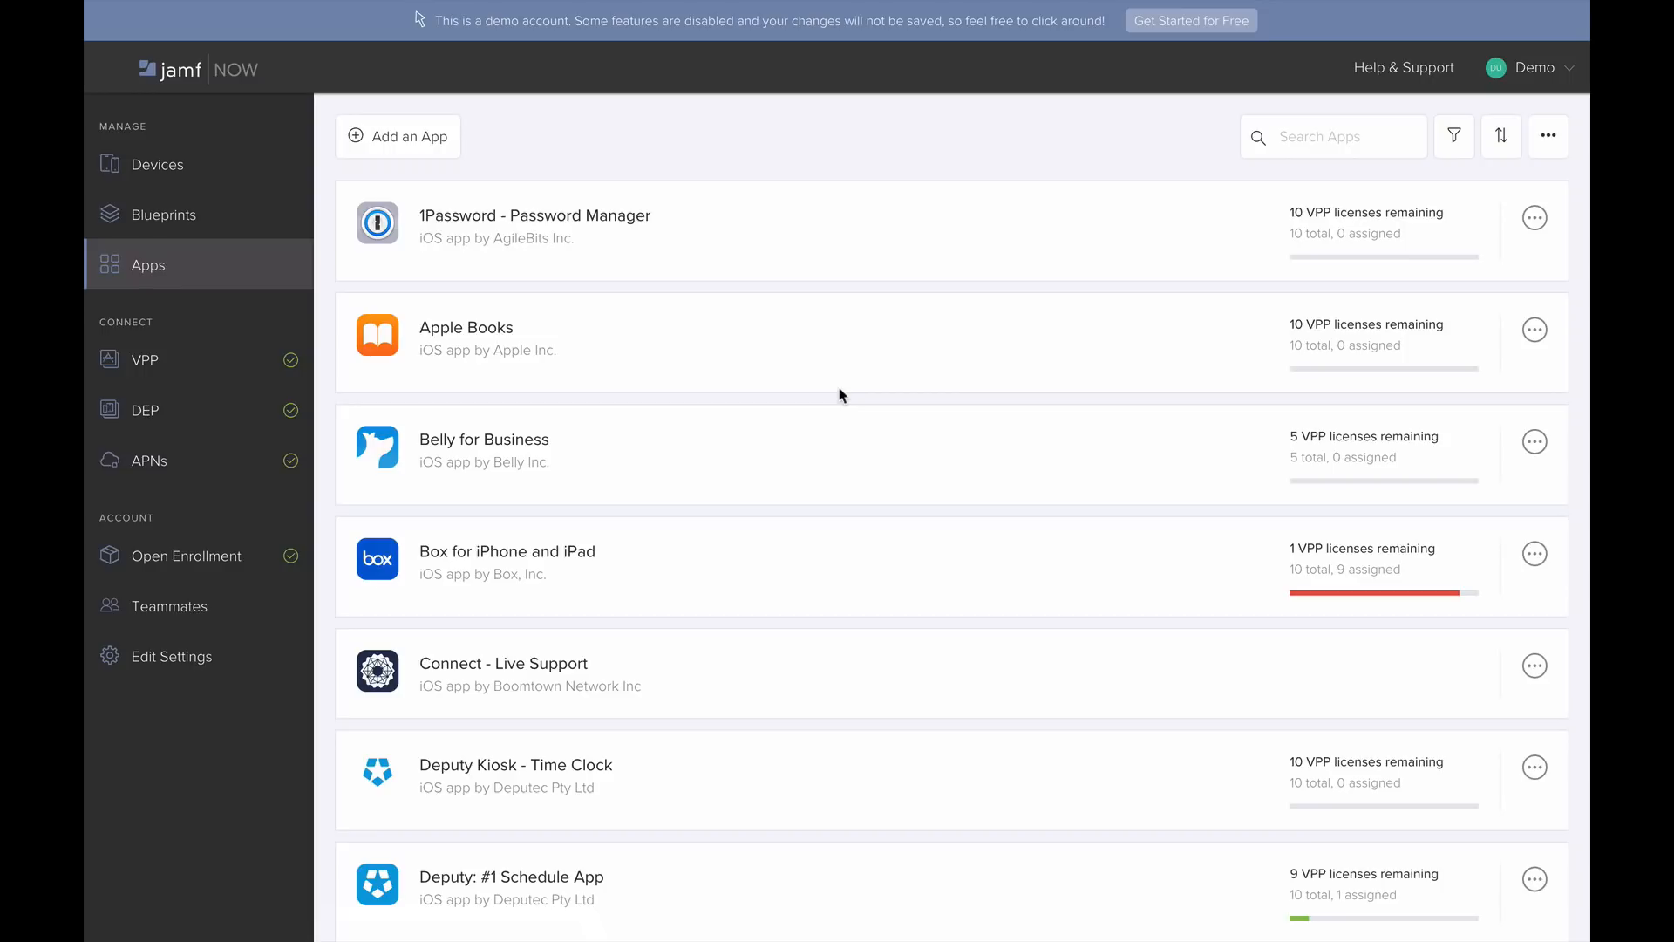
scroll(843, 396, down, 2)
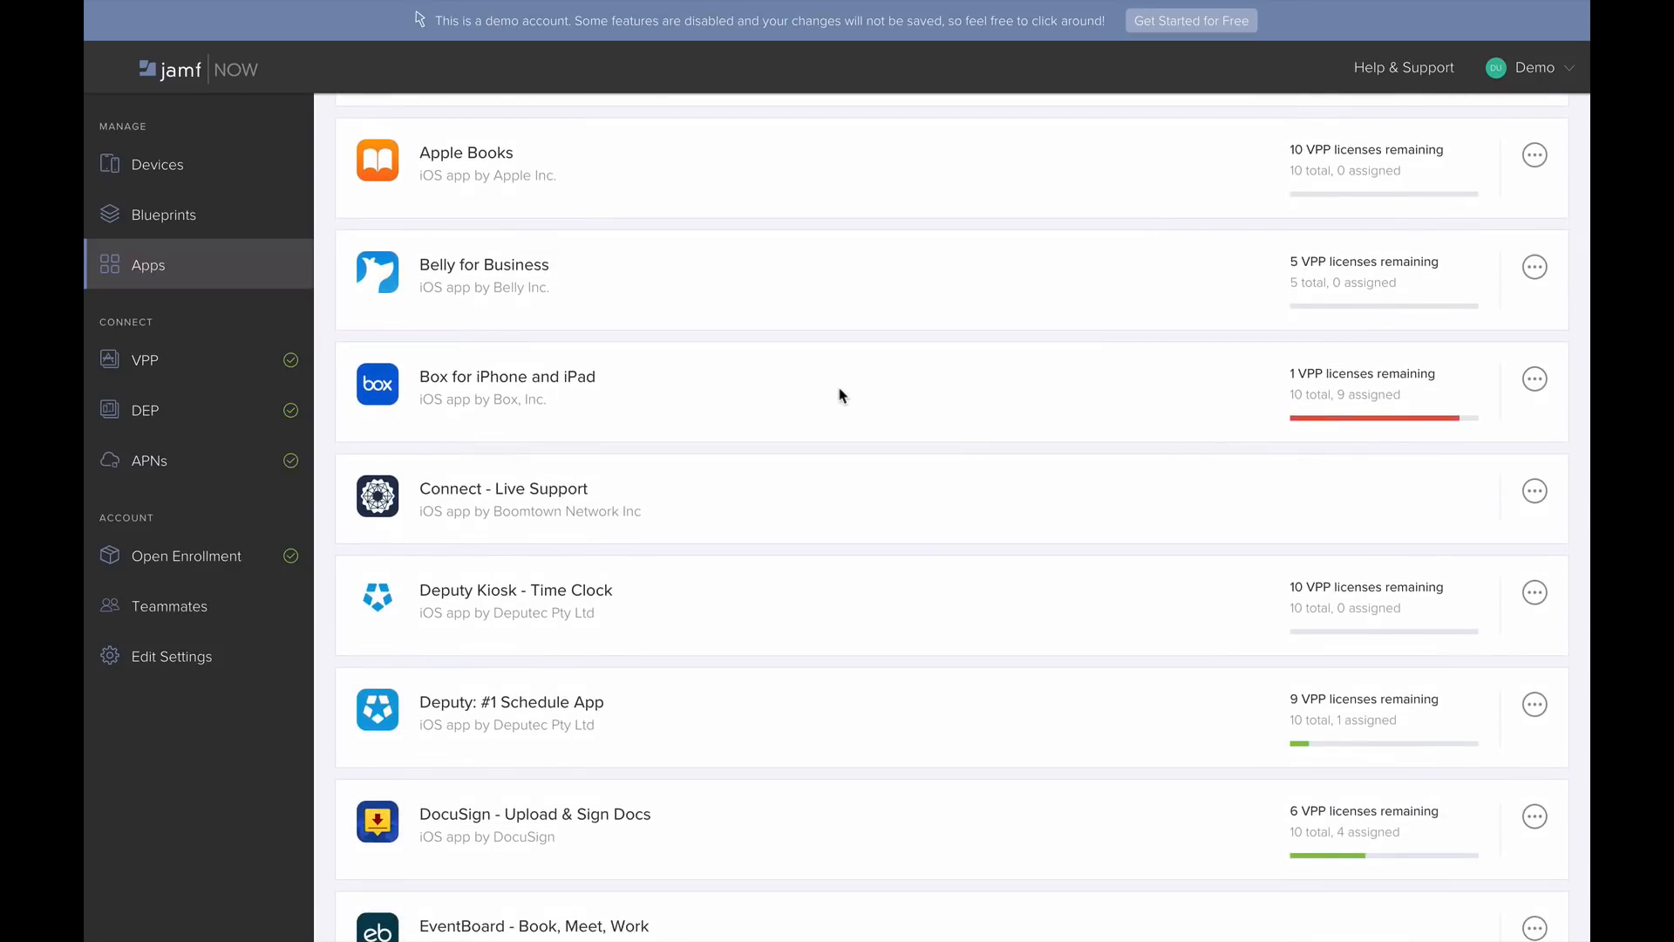
scroll(842, 395, down, 10)
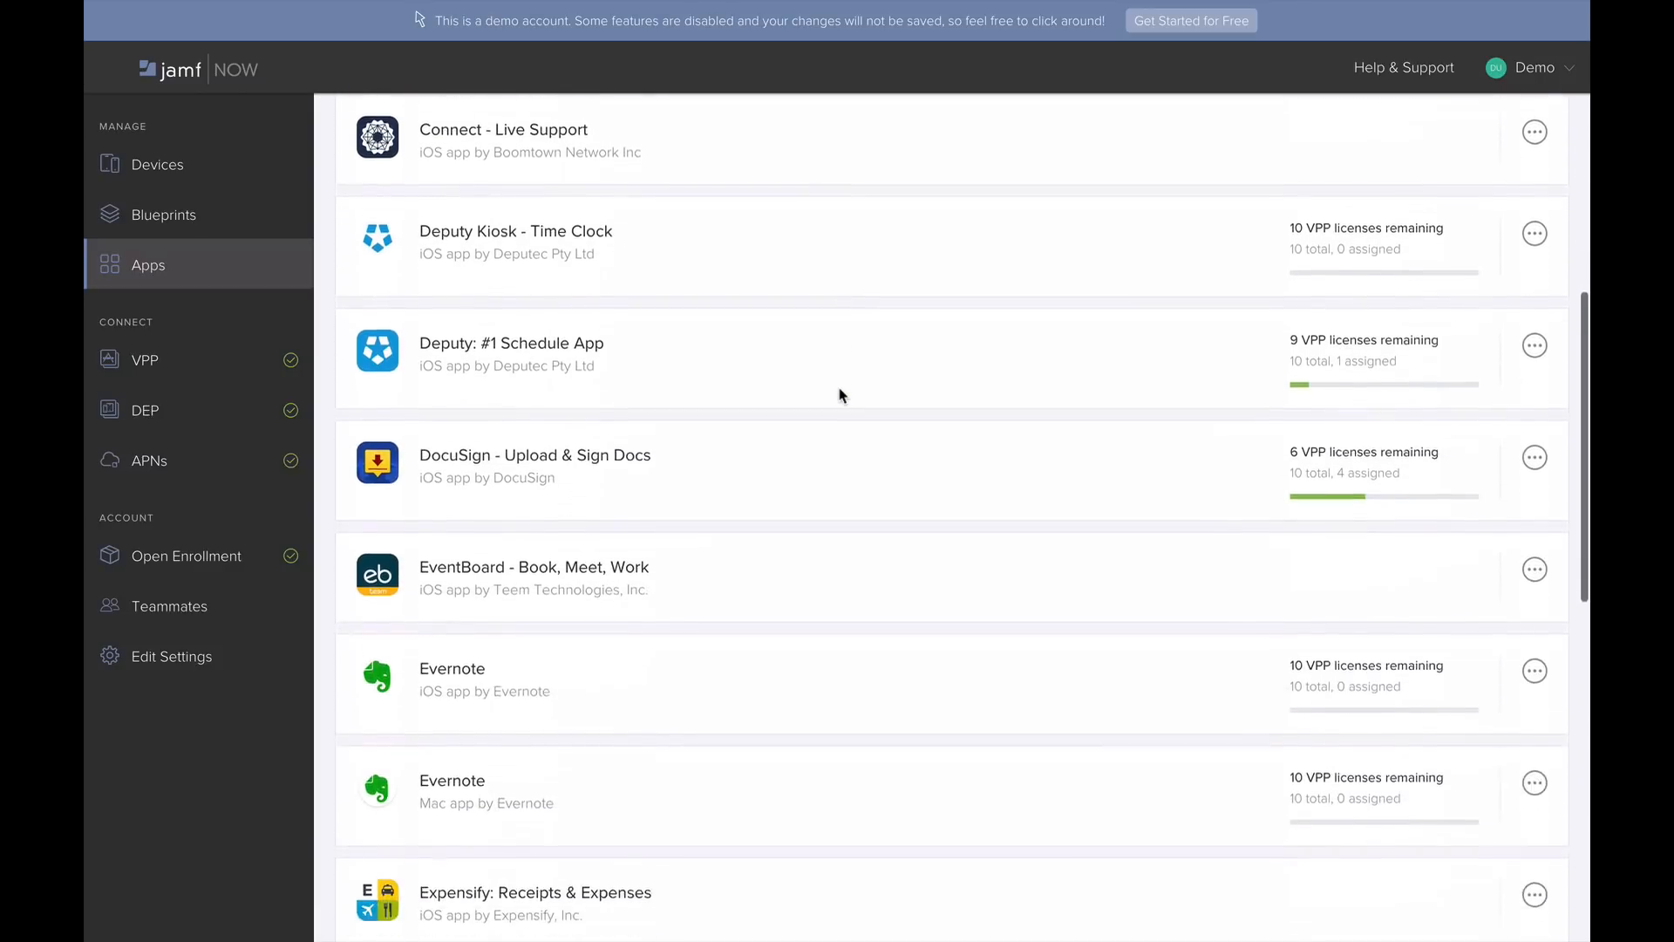
scroll(758, 301, up, 1)
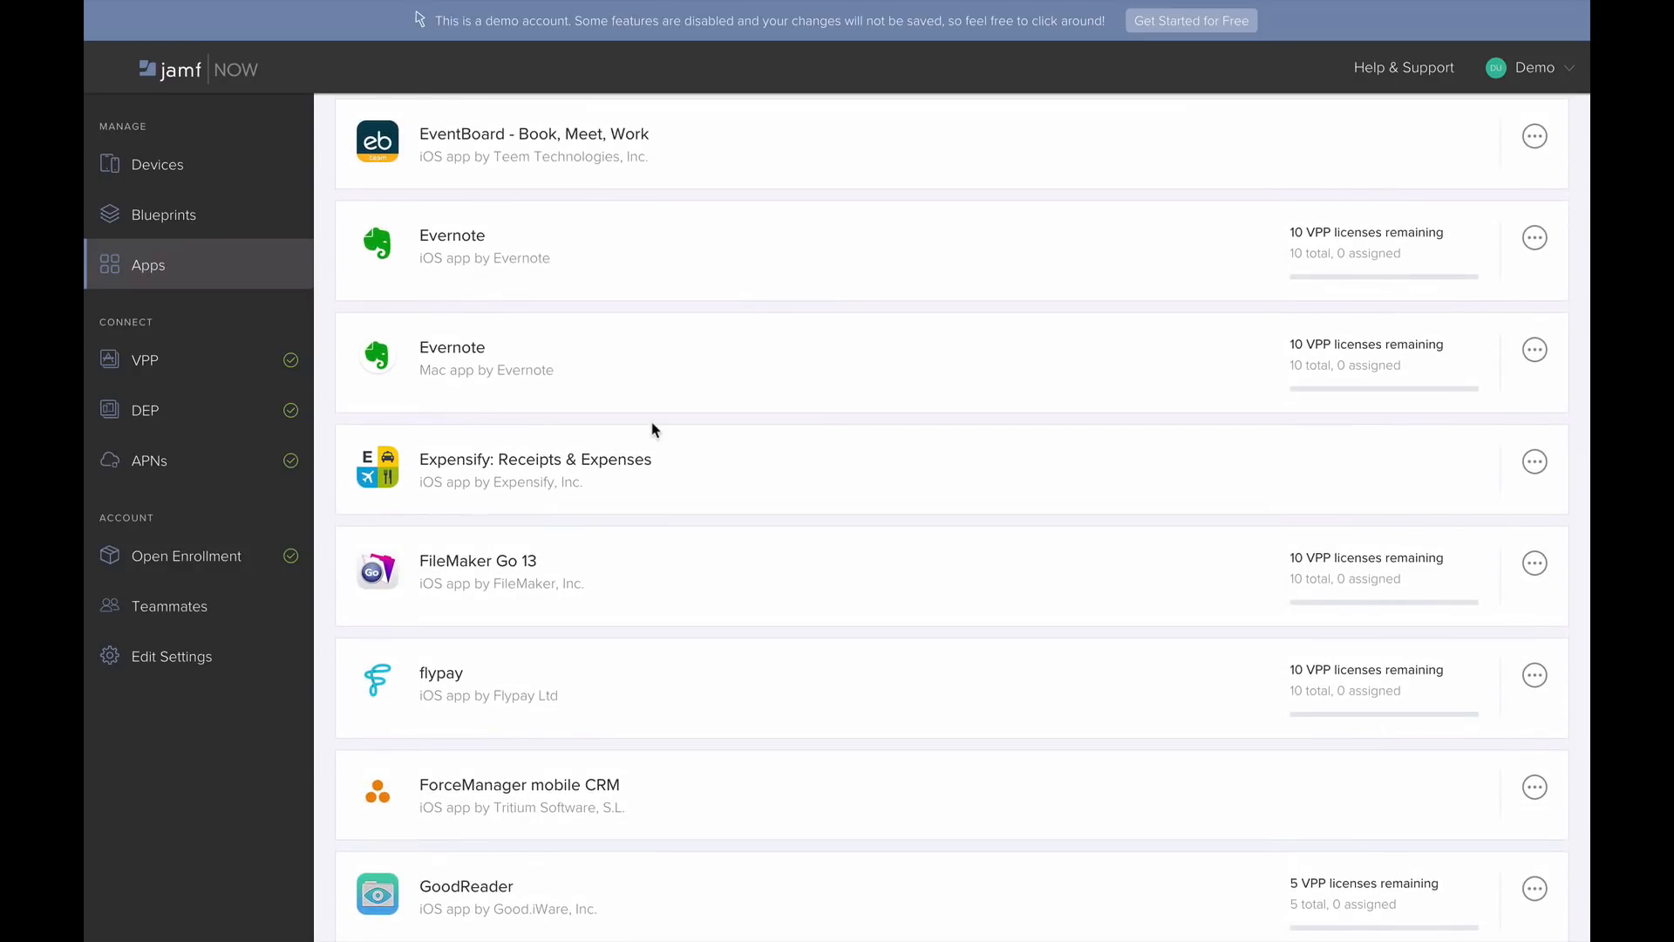
scroll(654, 427, up, 4)
scroll(655, 429, up, 6)
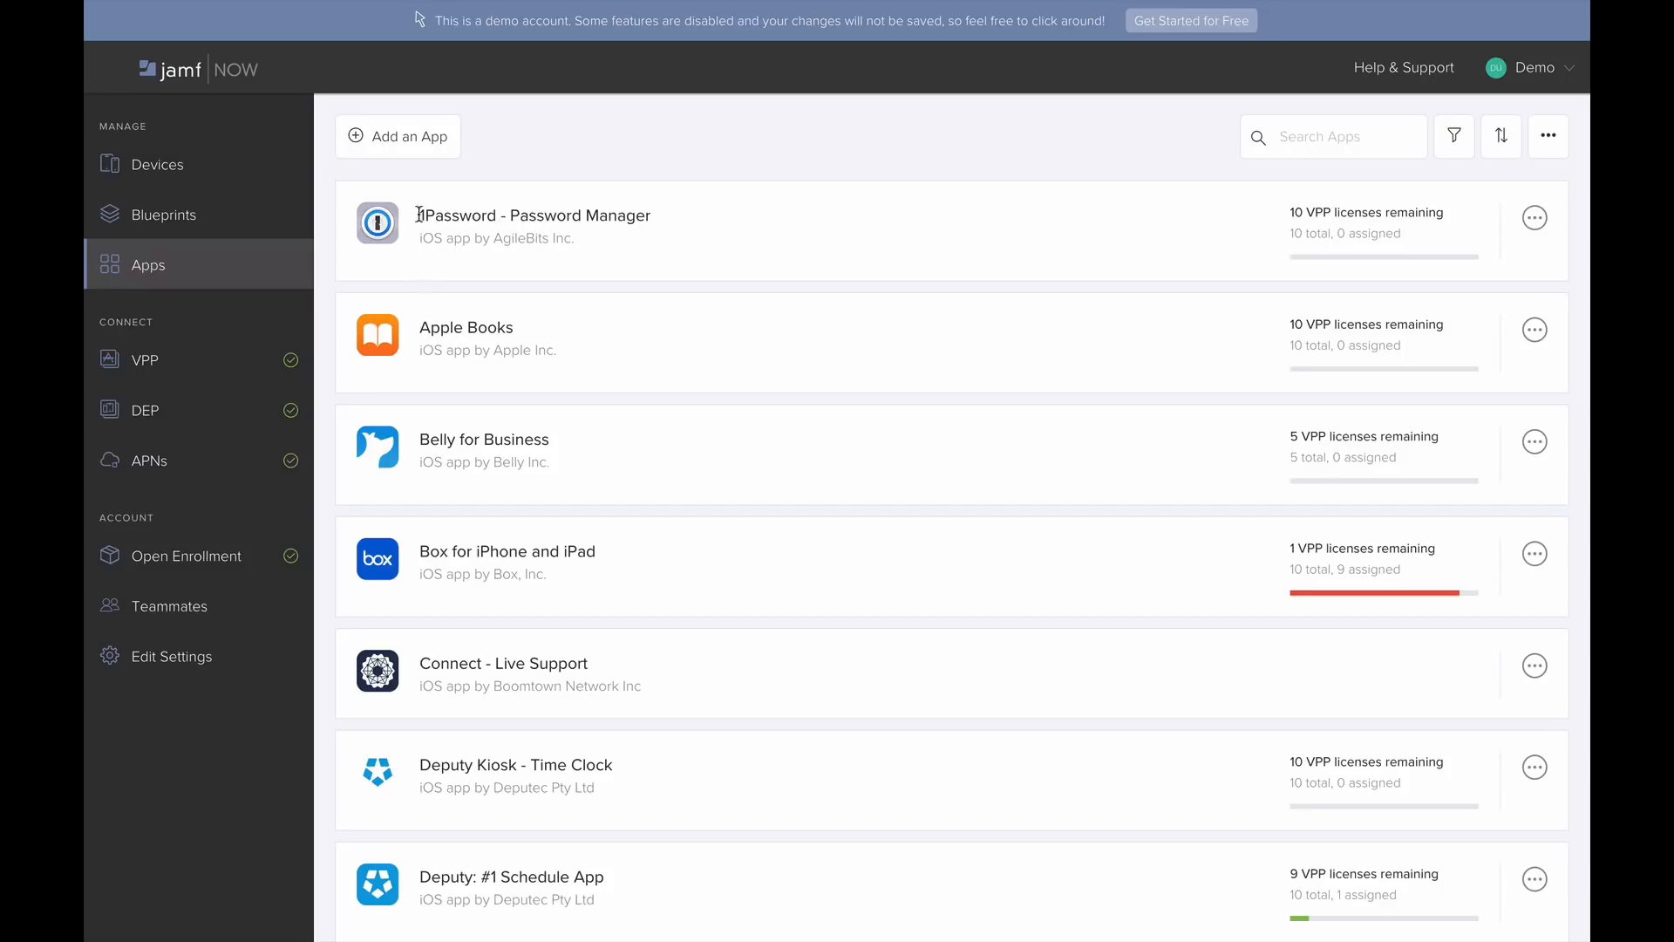
Start adding an app and search the App Store for drchrono across all apps
click(397, 137)
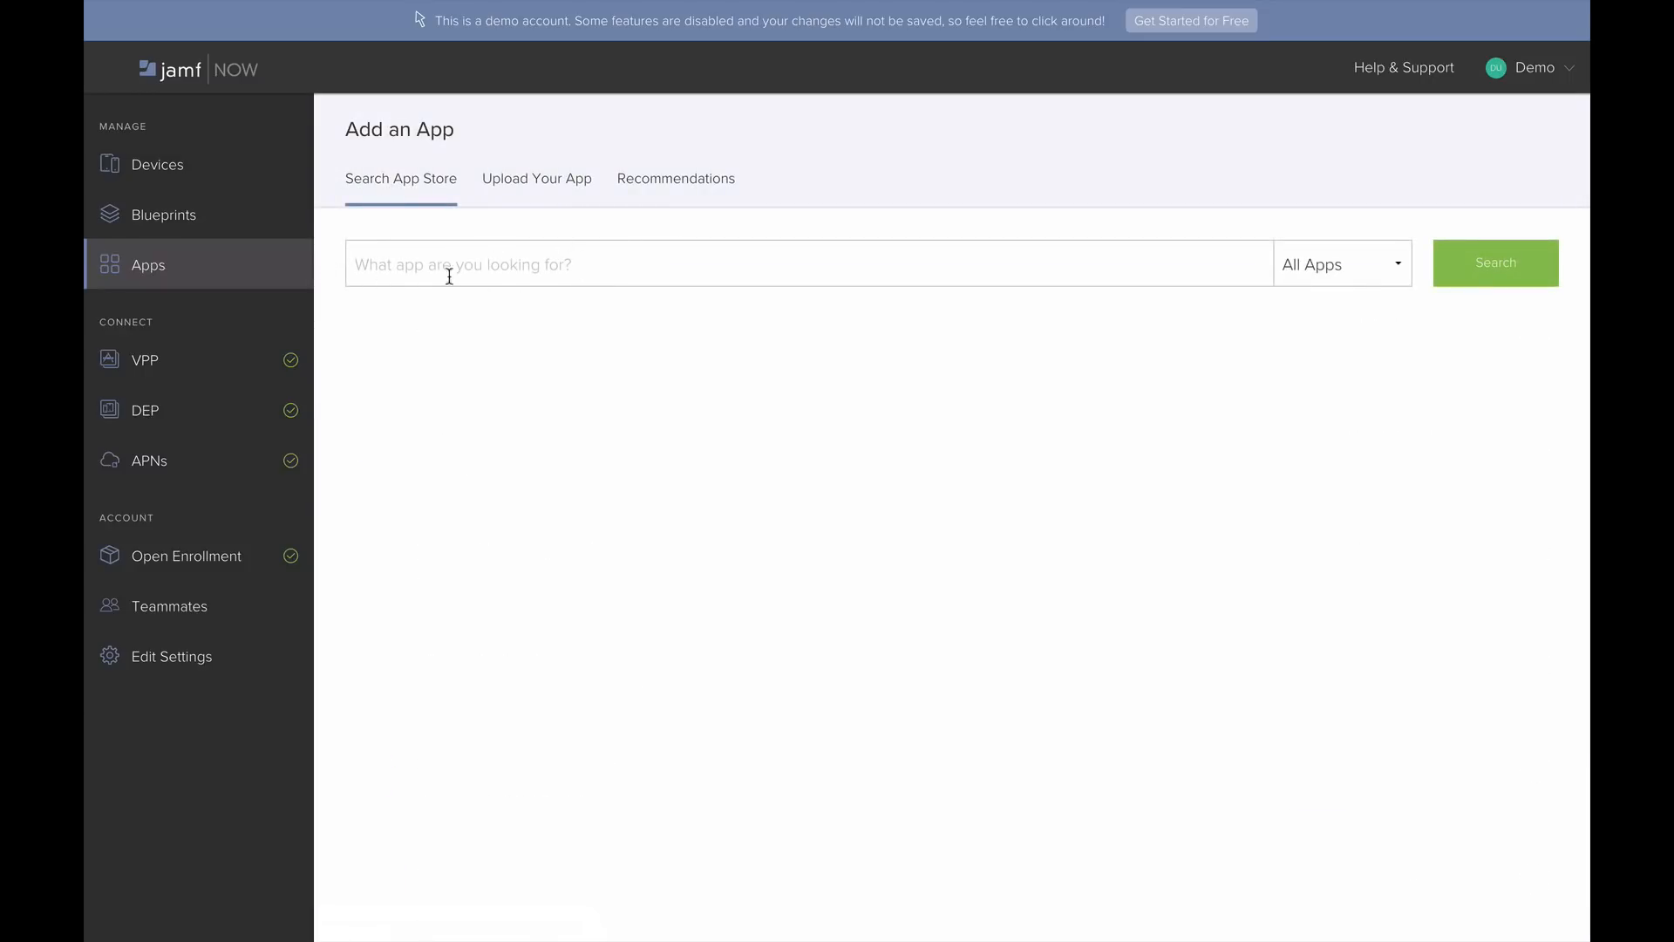
click(586, 261)
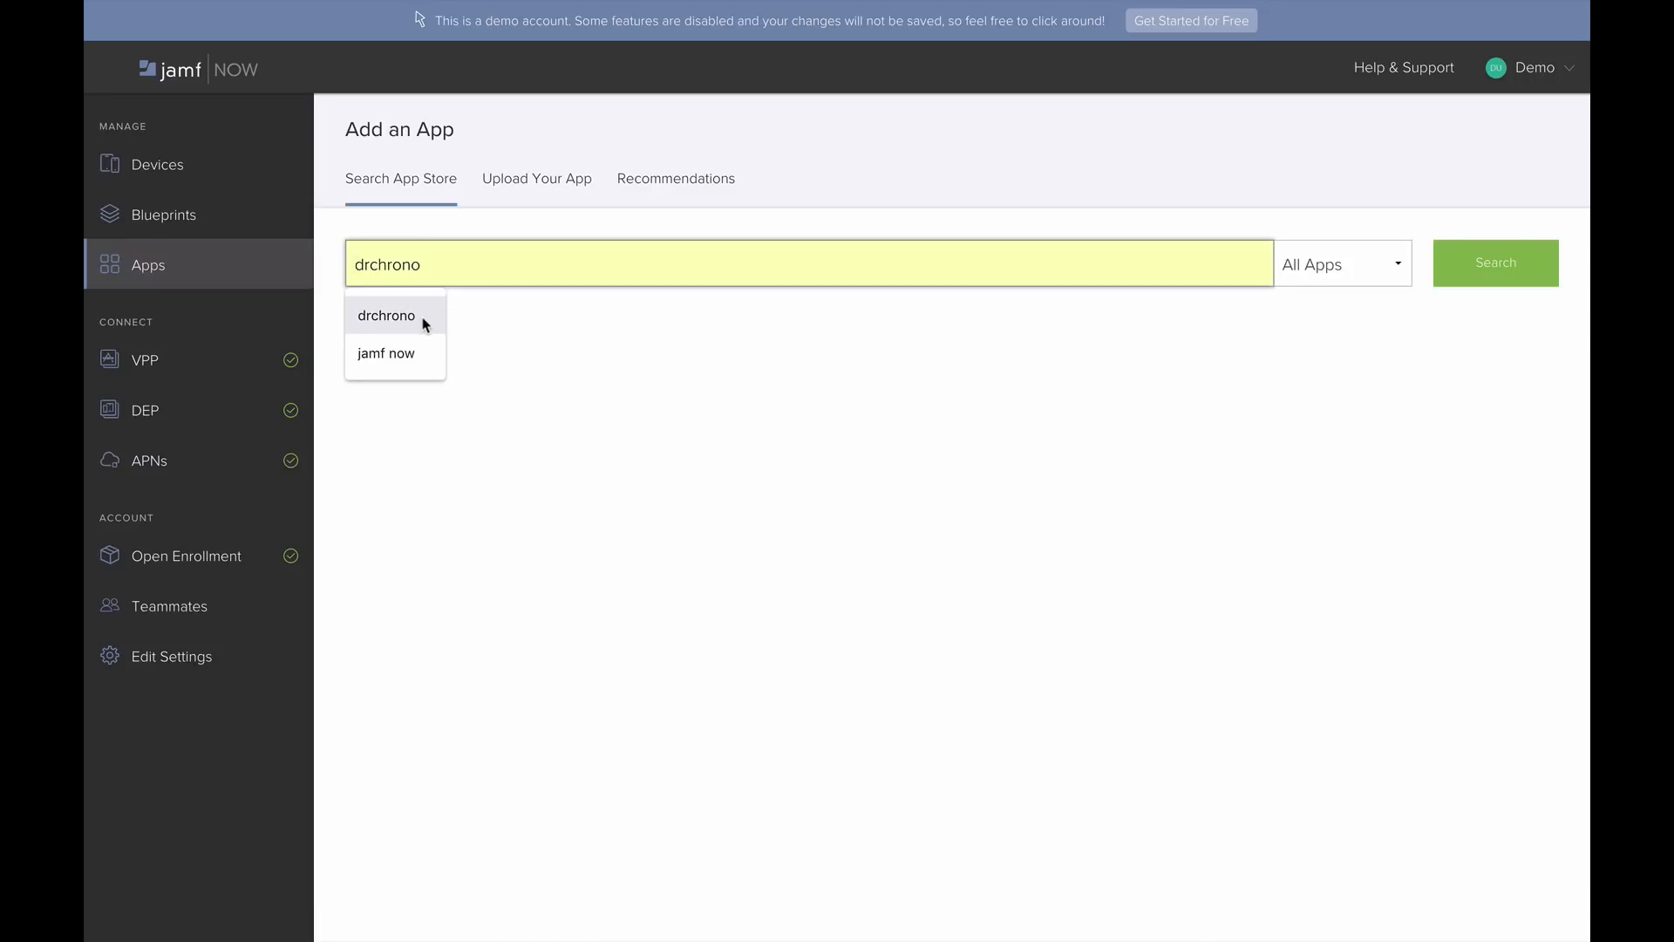
click(386, 315)
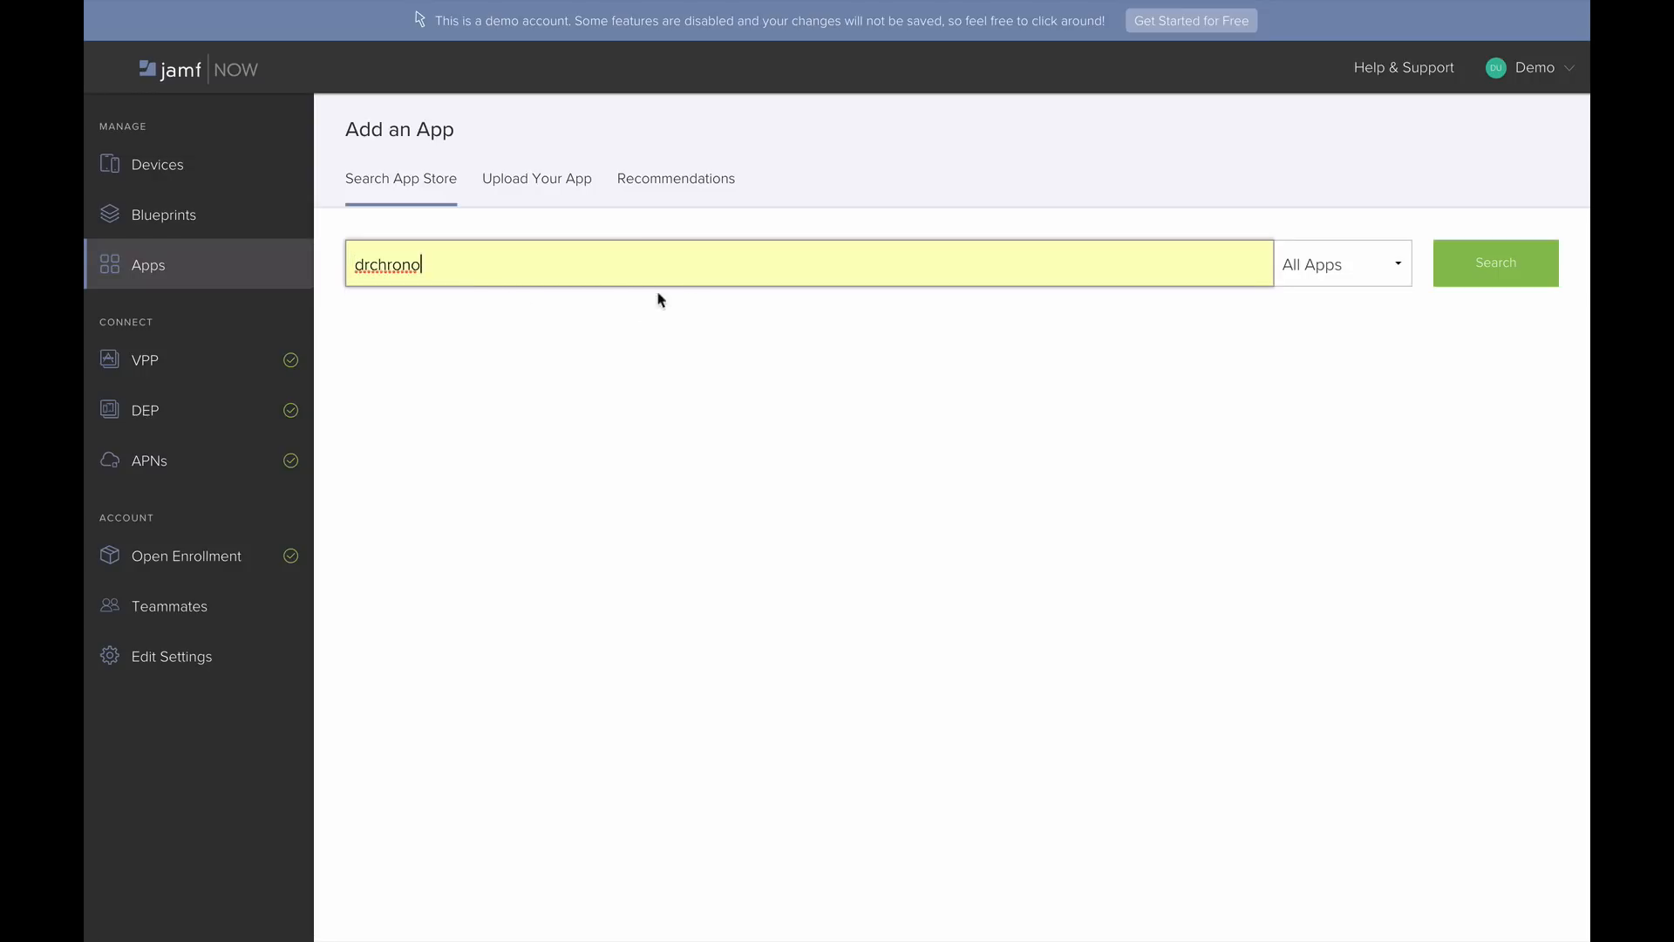
click(1478, 277)
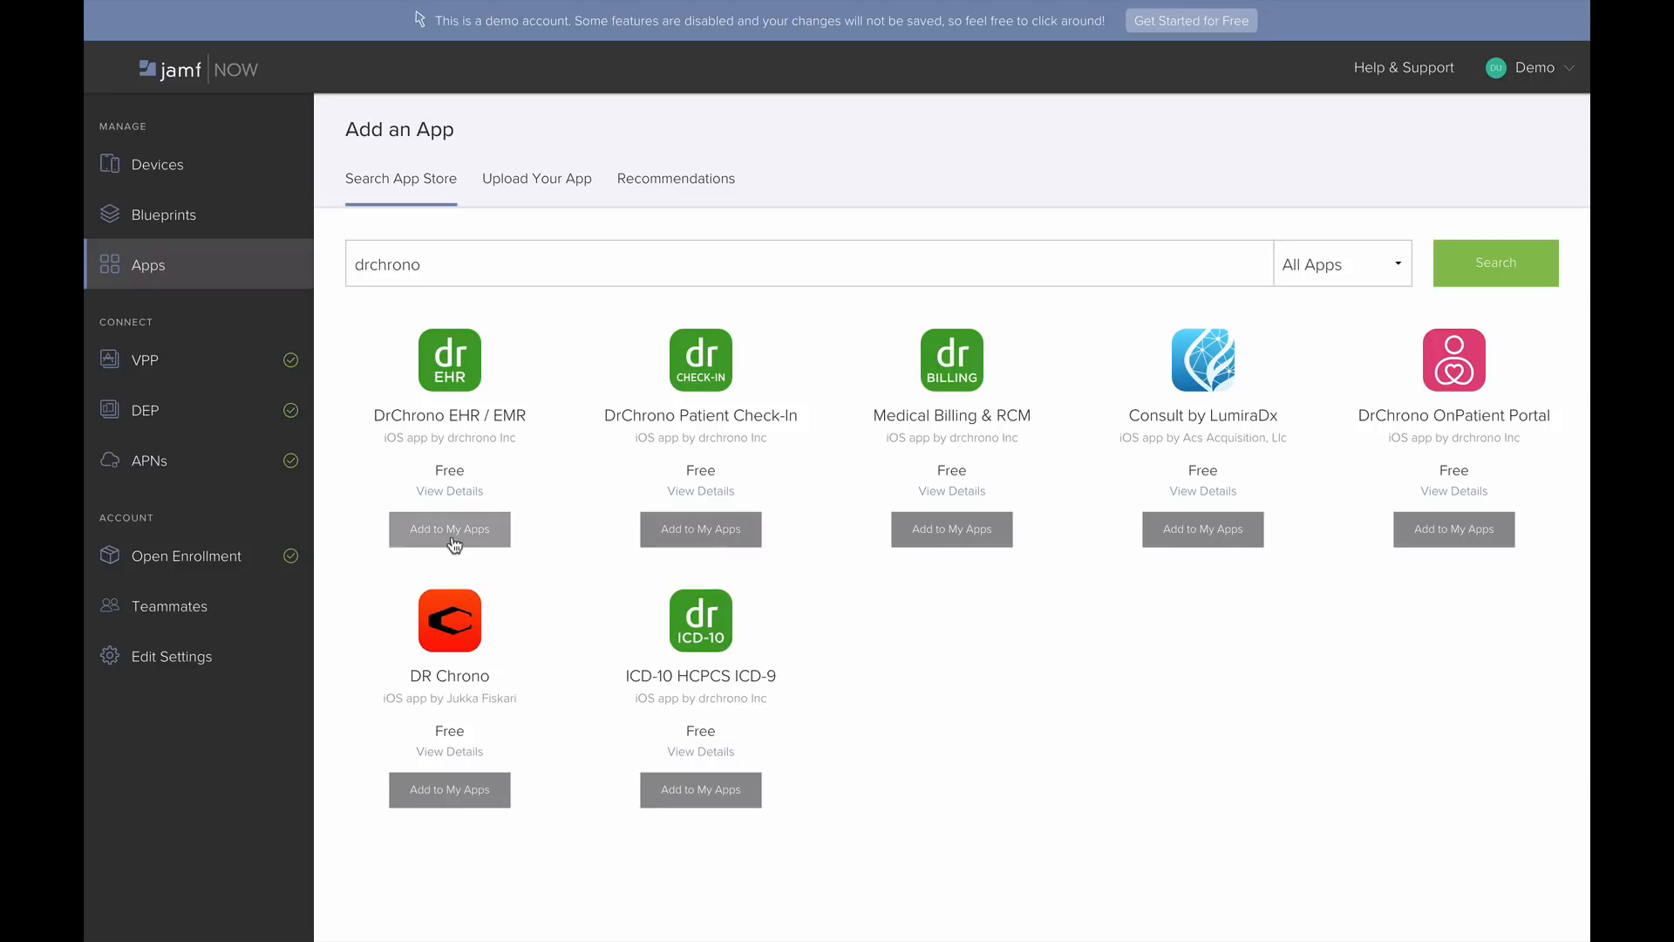
Return to the app list and show the upload form for adding an own .ipa or .pkg app
click(206, 274)
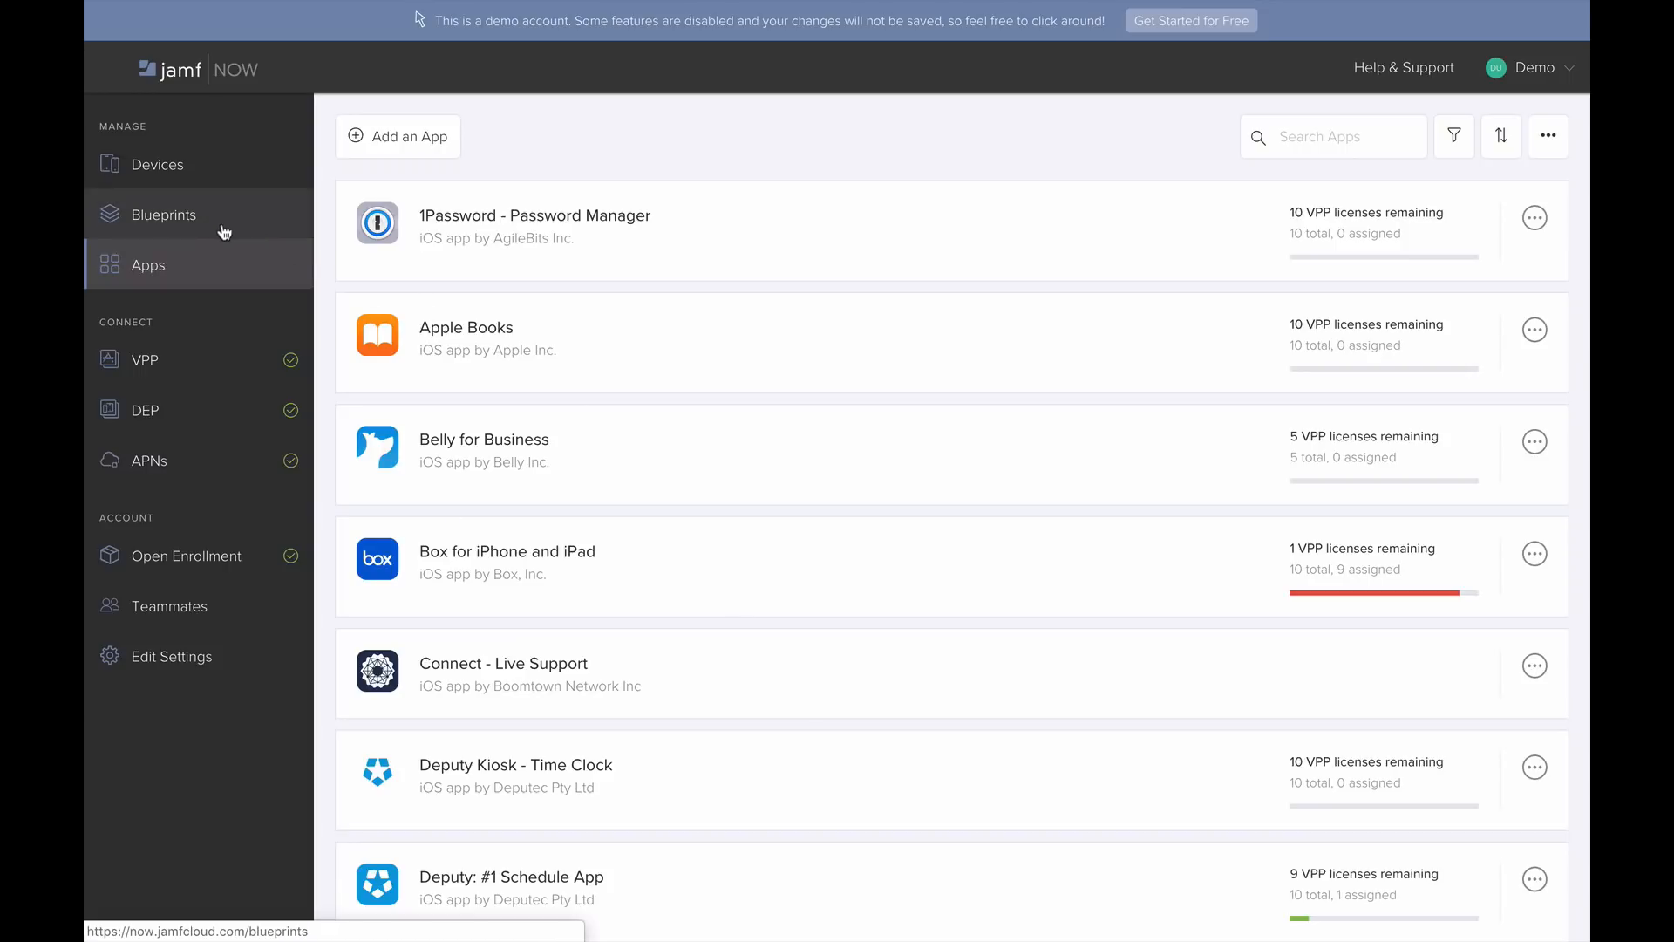
click(402, 144)
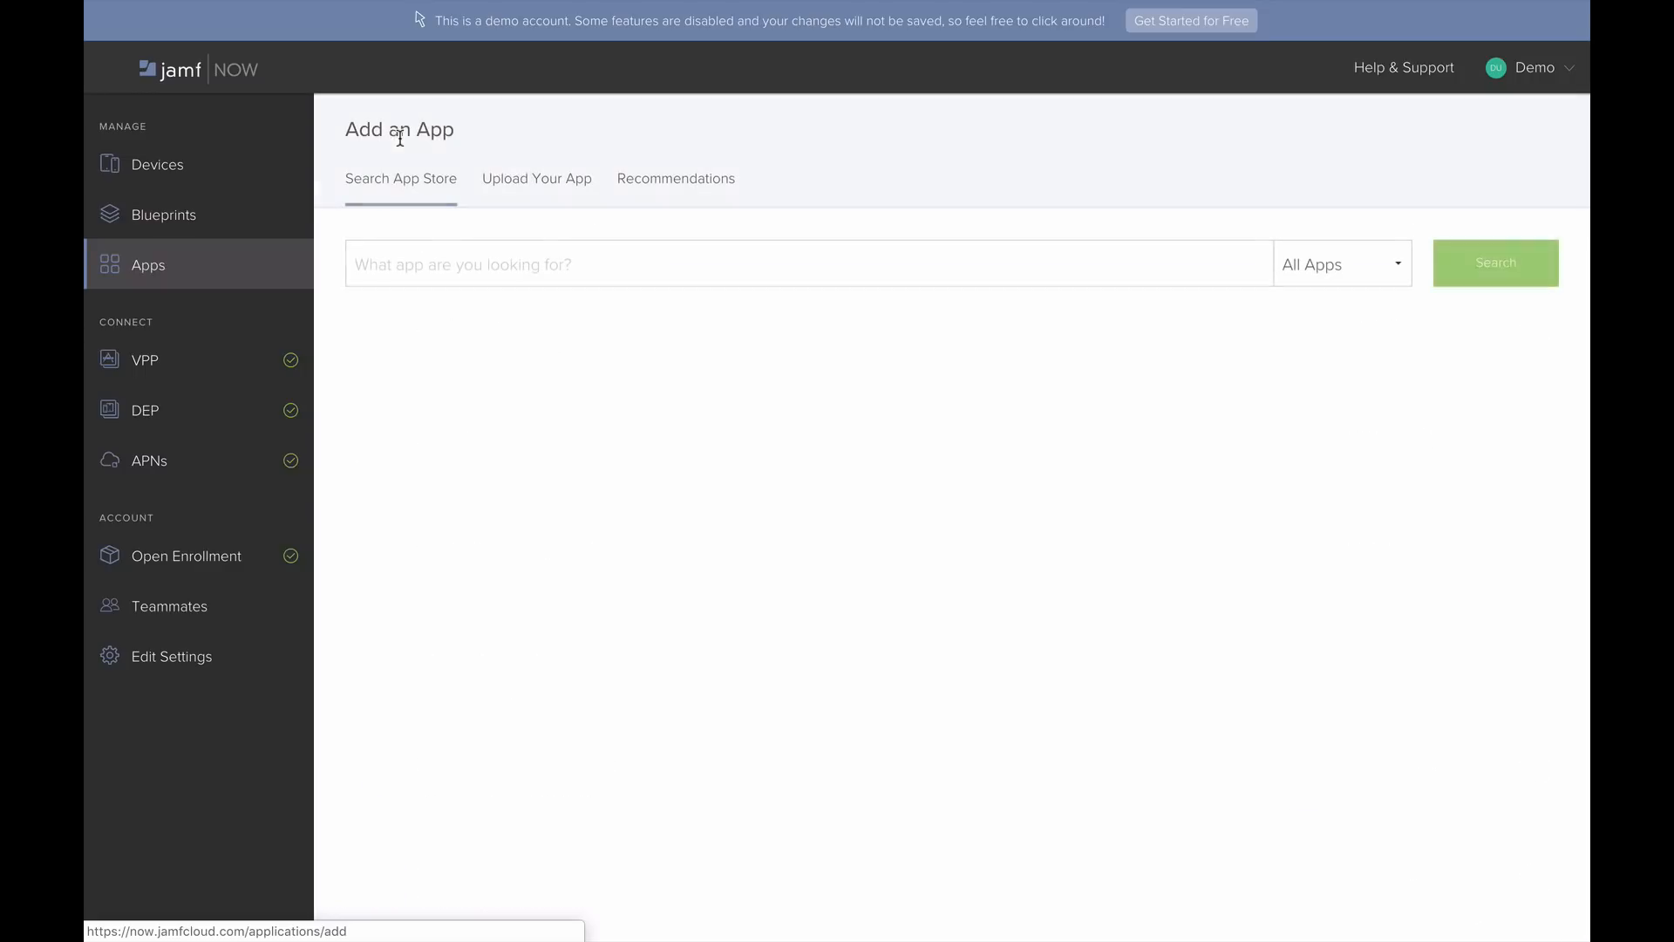
click(545, 189)
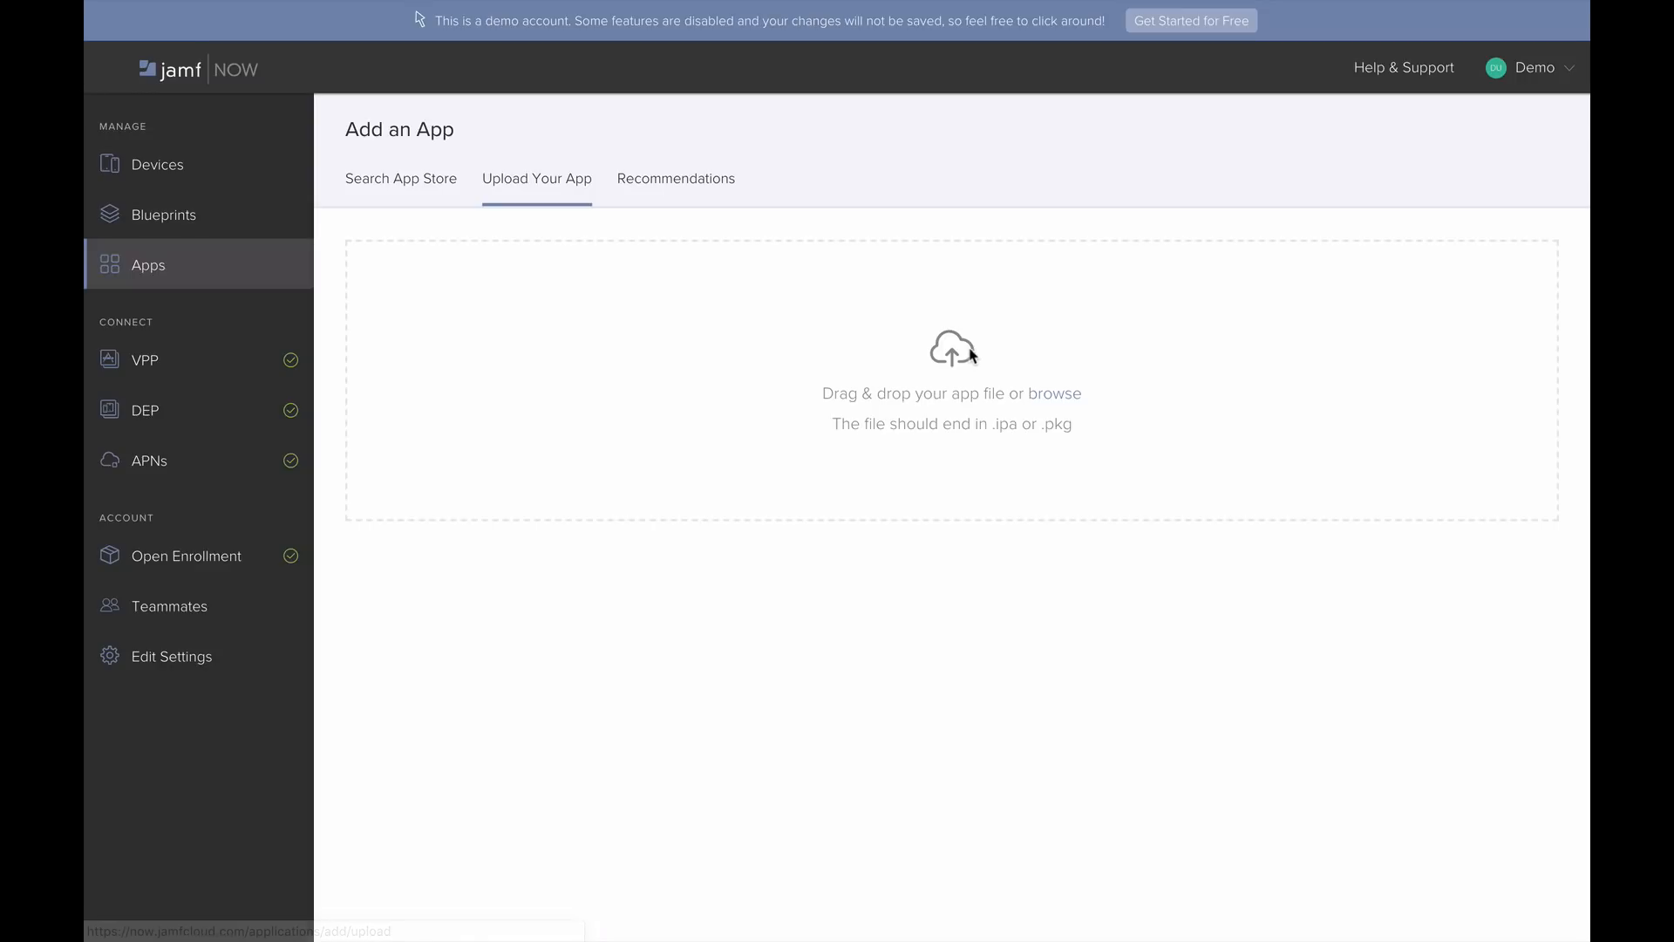
Show the demo account's Account page with its plan, billing and wallet details
click(1564, 83)
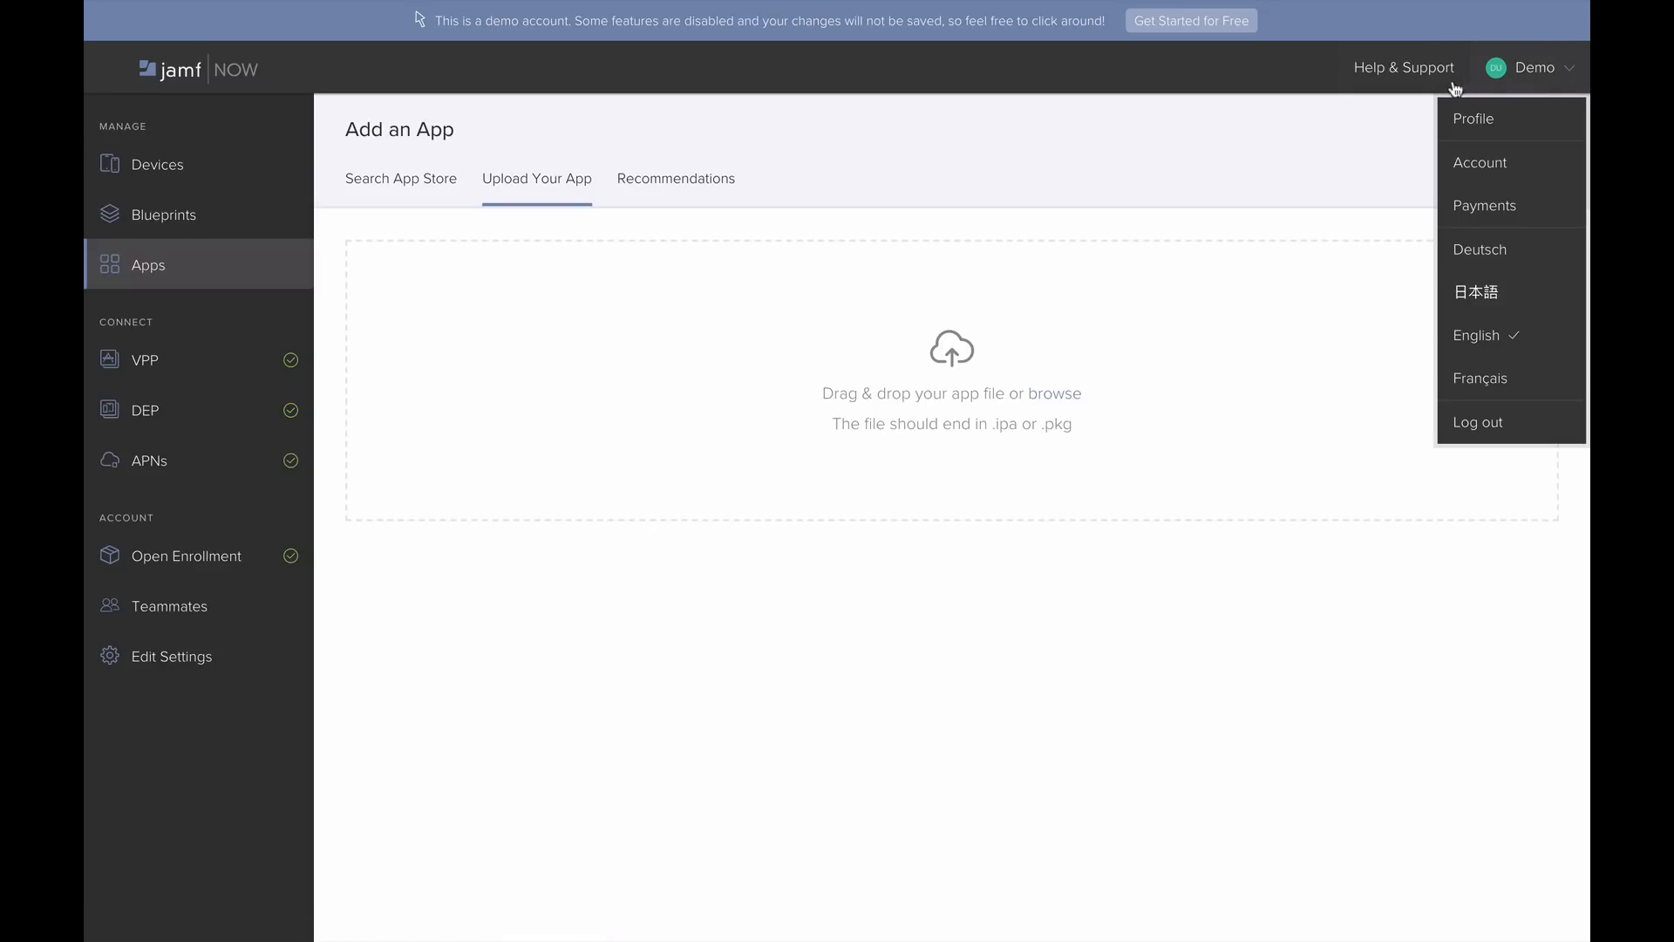
click(1515, 160)
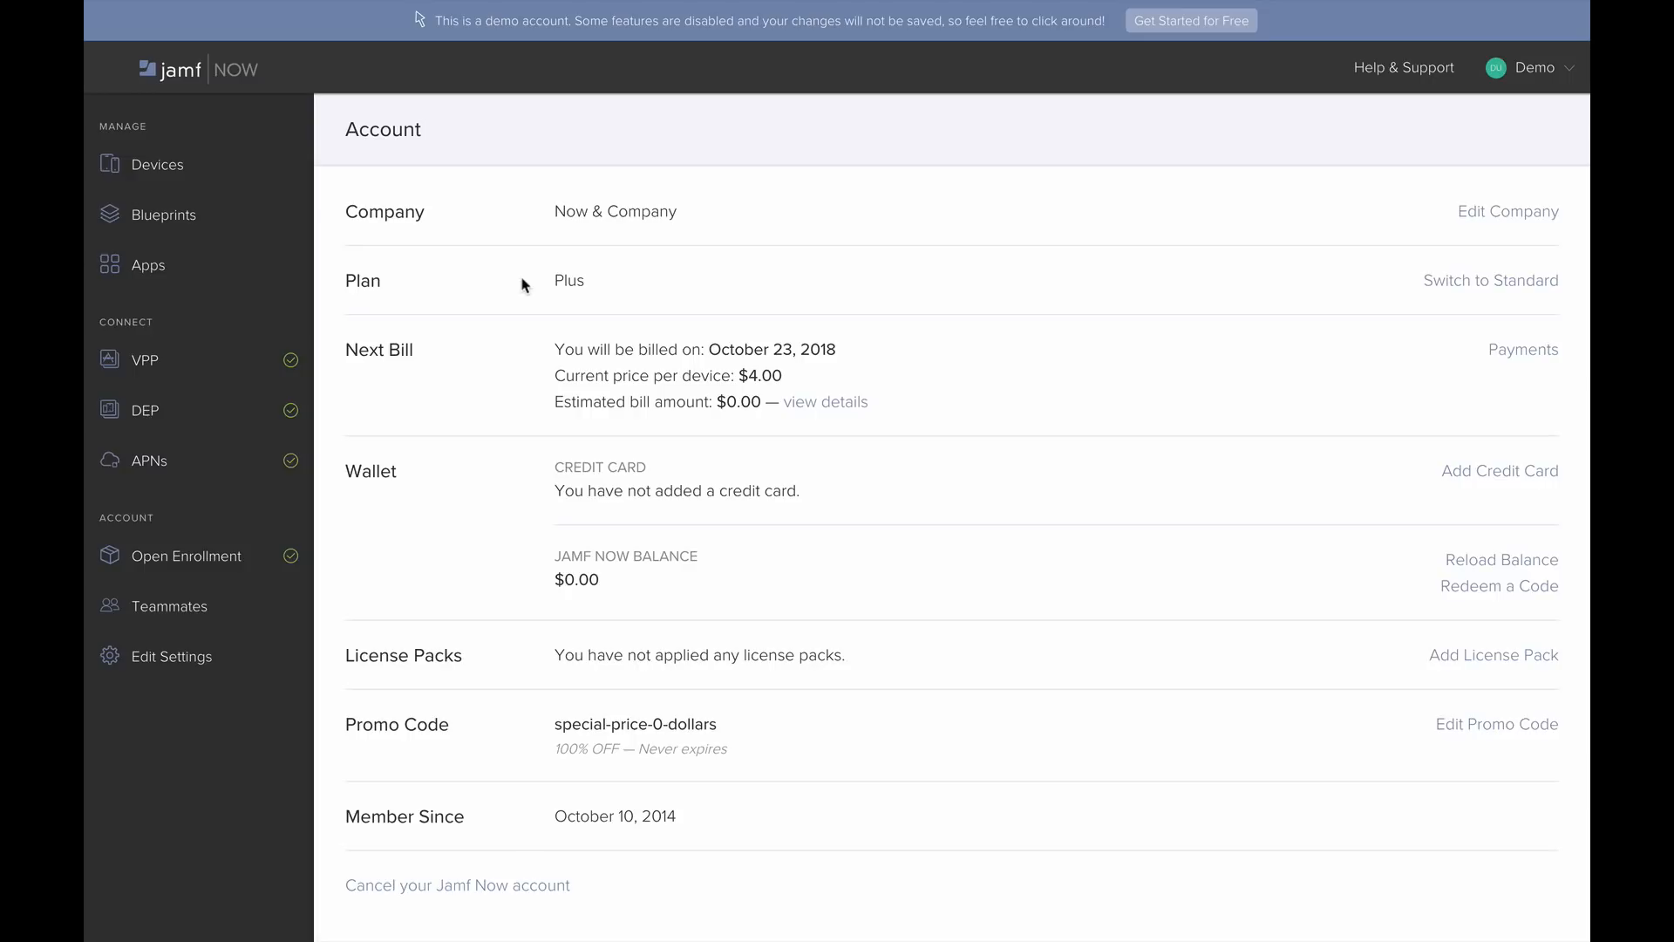
Return to the app list and show the Add an App page with its App Store search
click(212, 265)
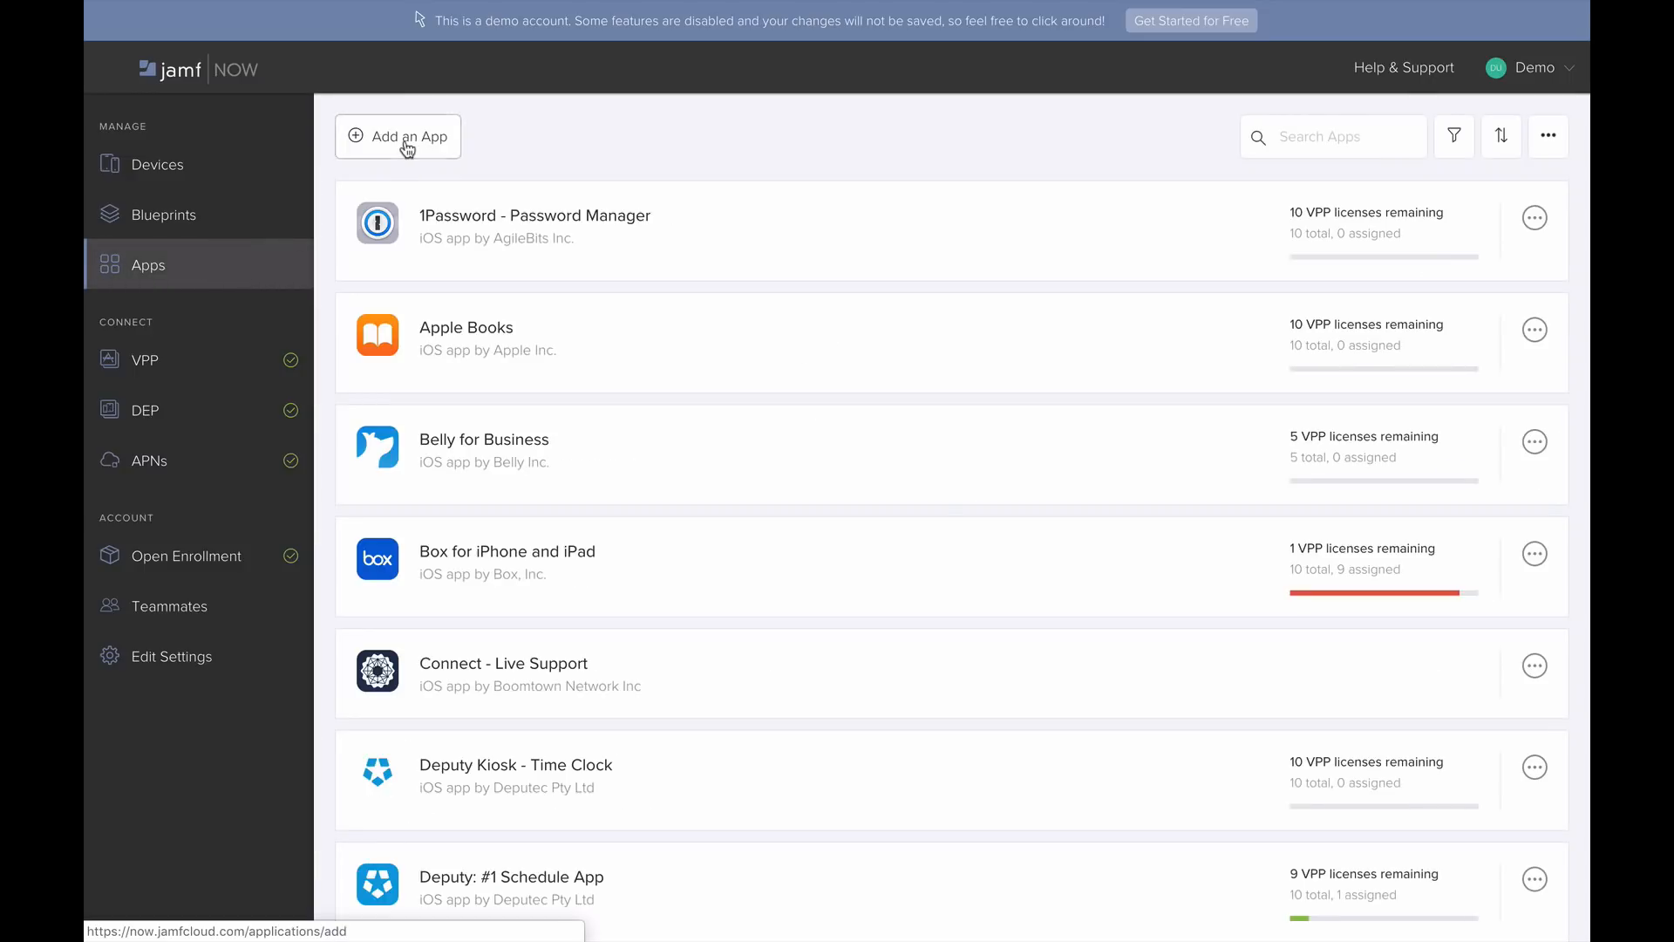
click(406, 146)
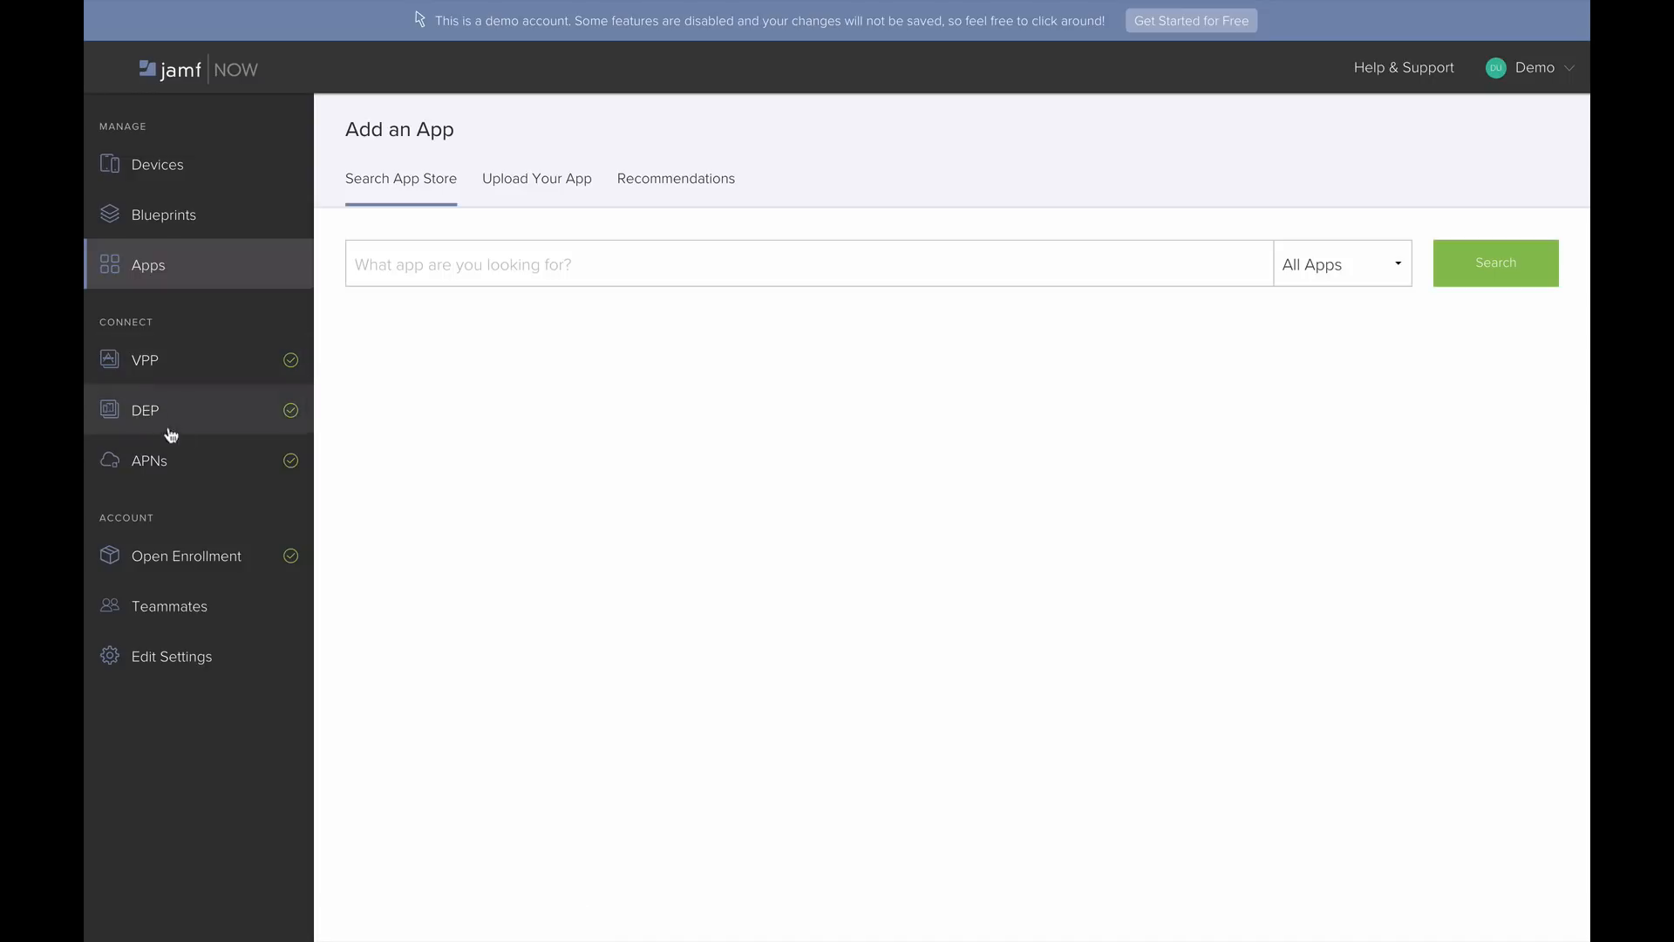
Examine the current DEP token's details and the Apple Push Notification Service certificate
click(222, 416)
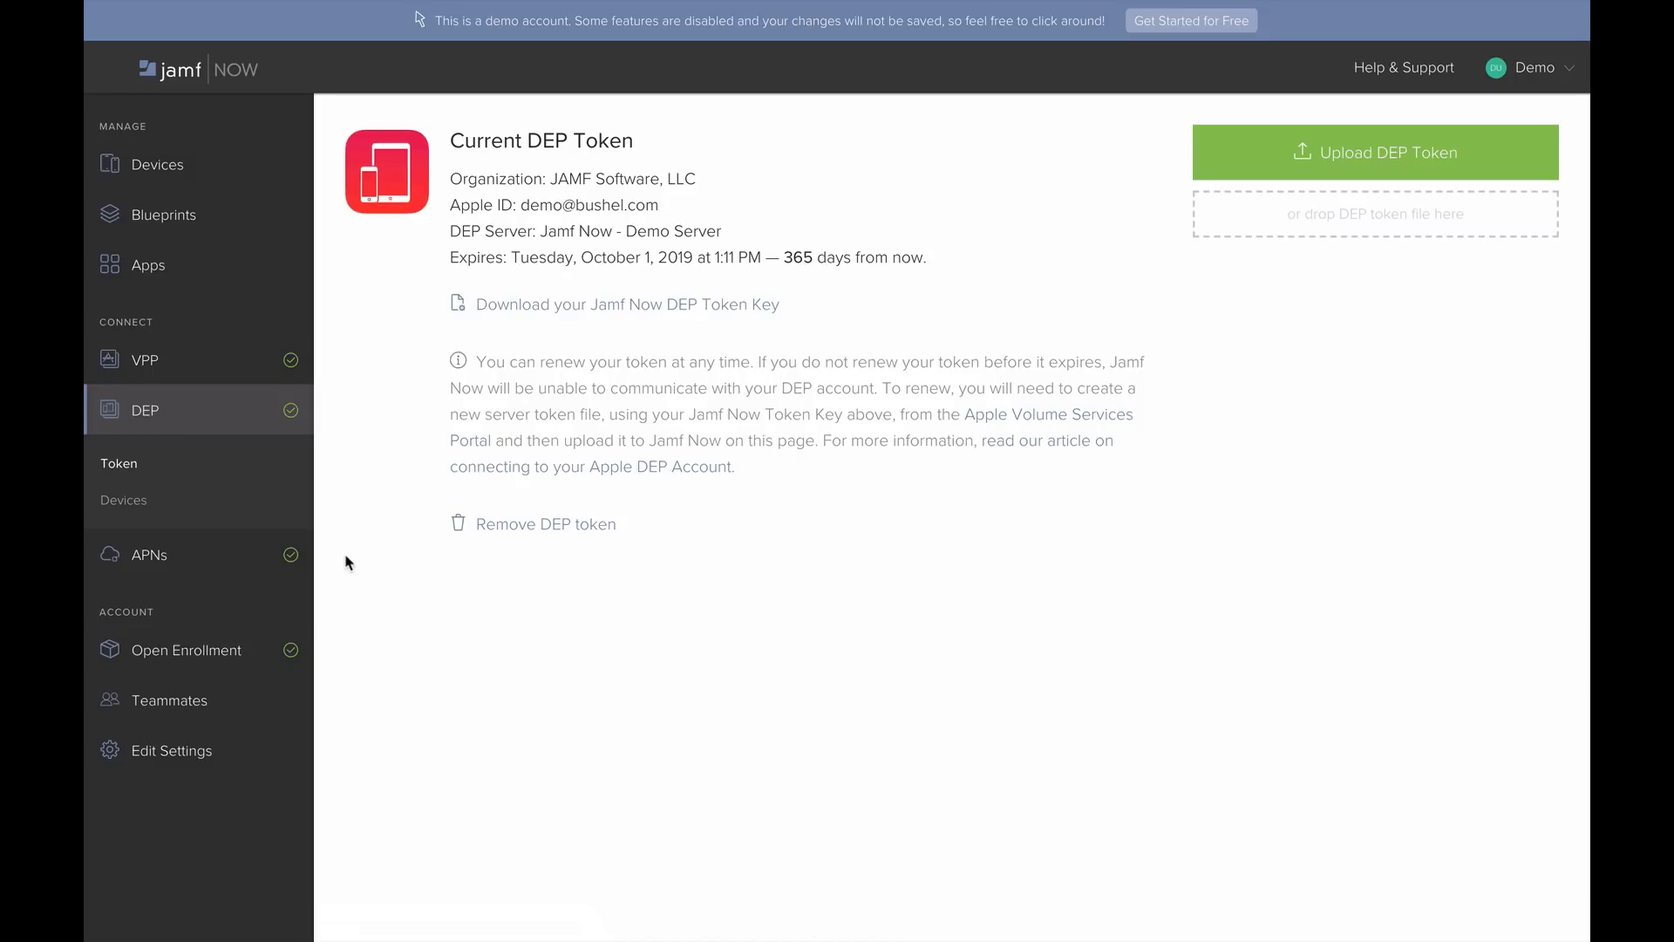
click(207, 547)
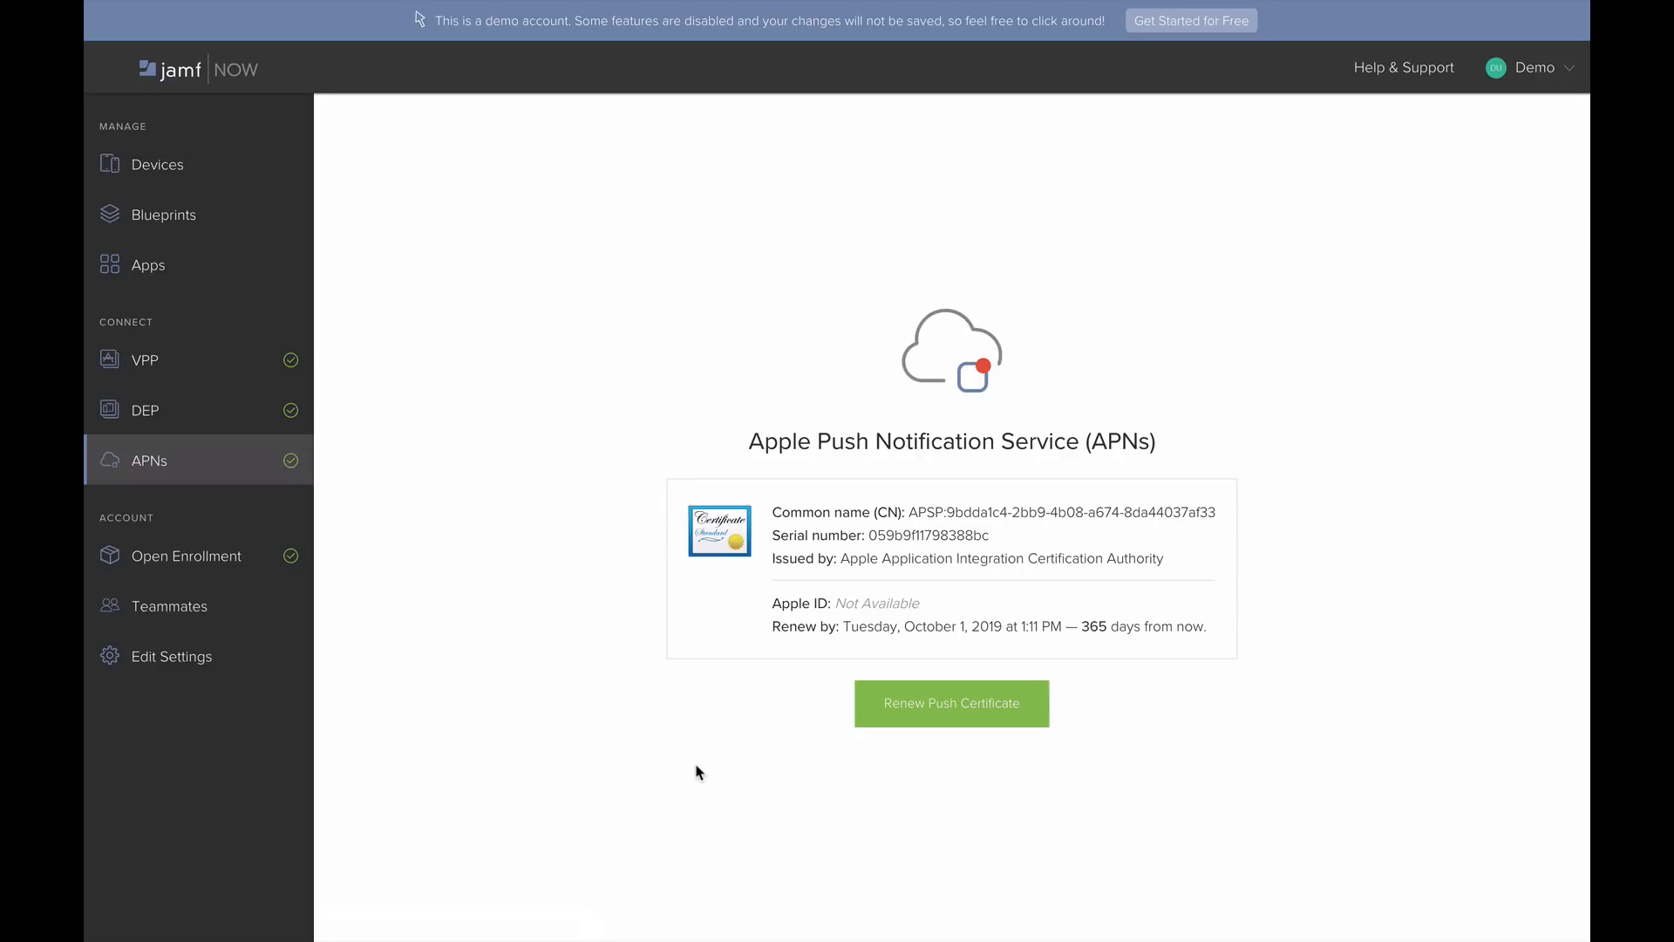
Show the Open Enrollment settings and switch Open Enrollment off without saving
click(235, 559)
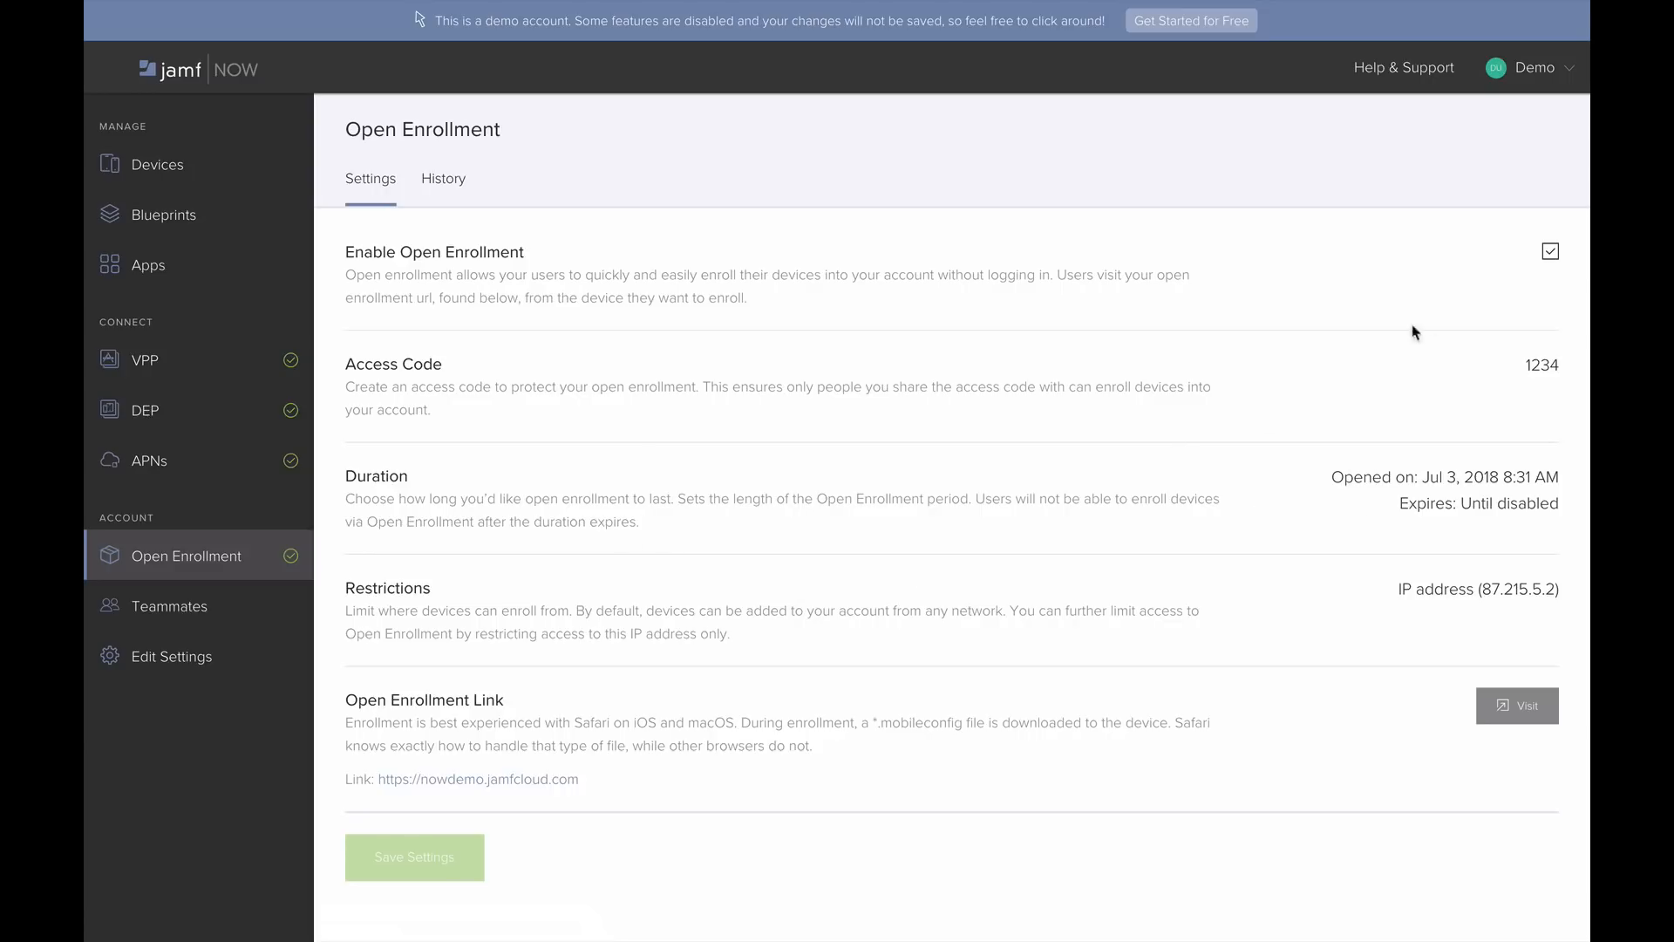
click(1551, 252)
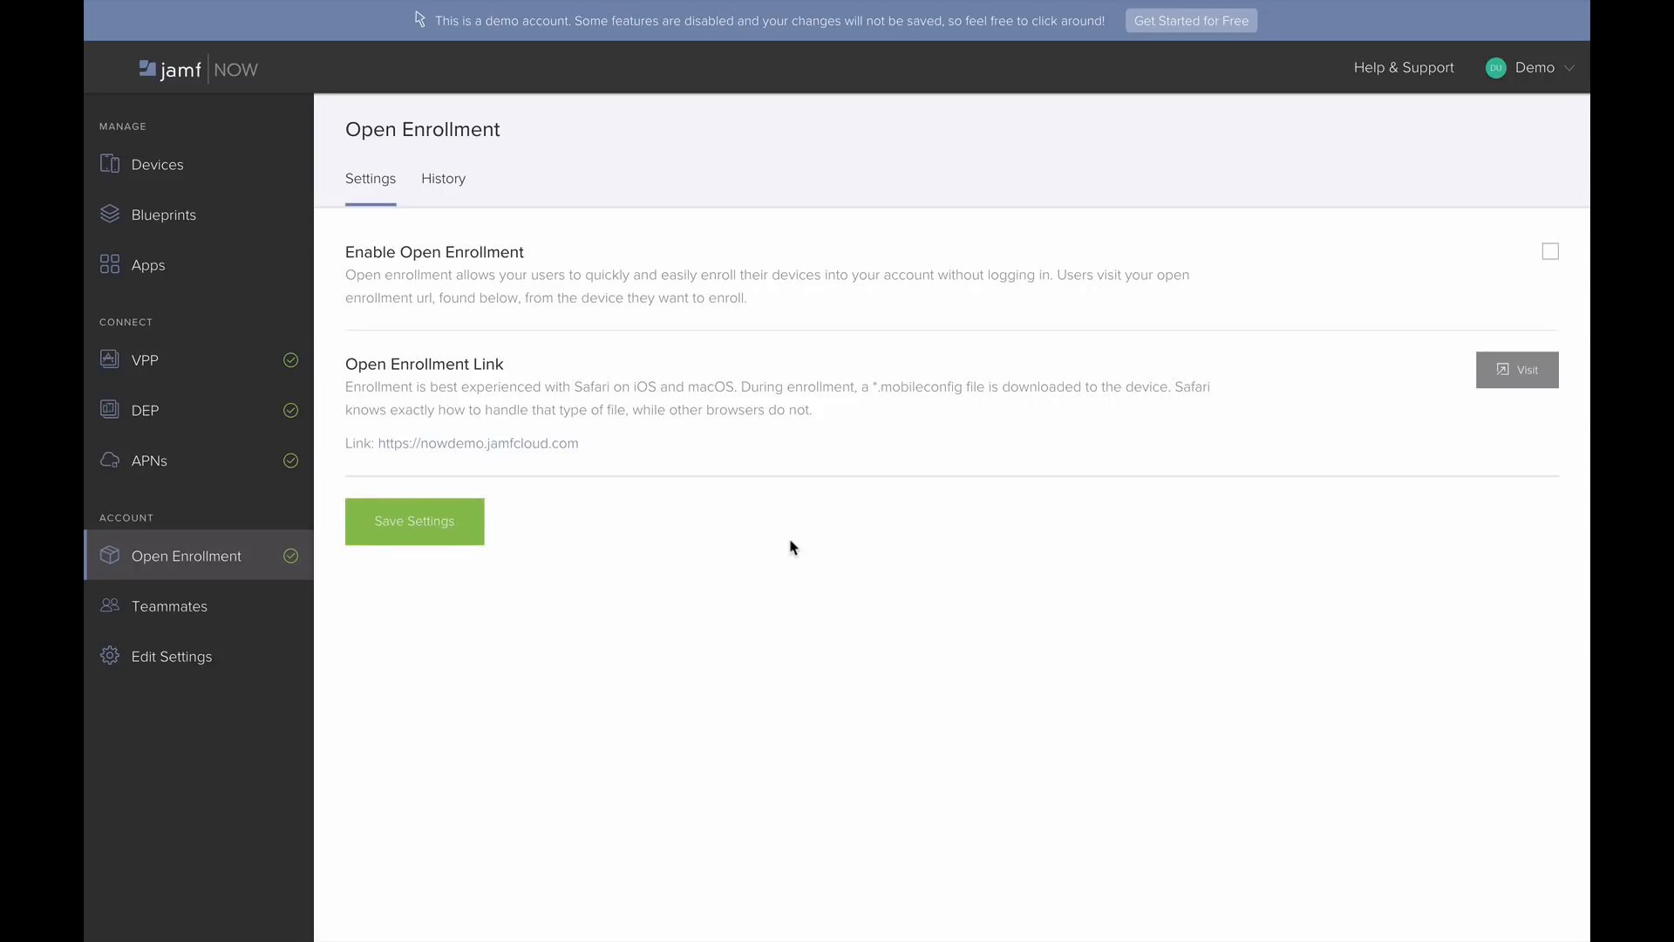
Show the teammates list and the teammate invitation form, cancel the invitation, and return to the device inventory
click(166, 602)
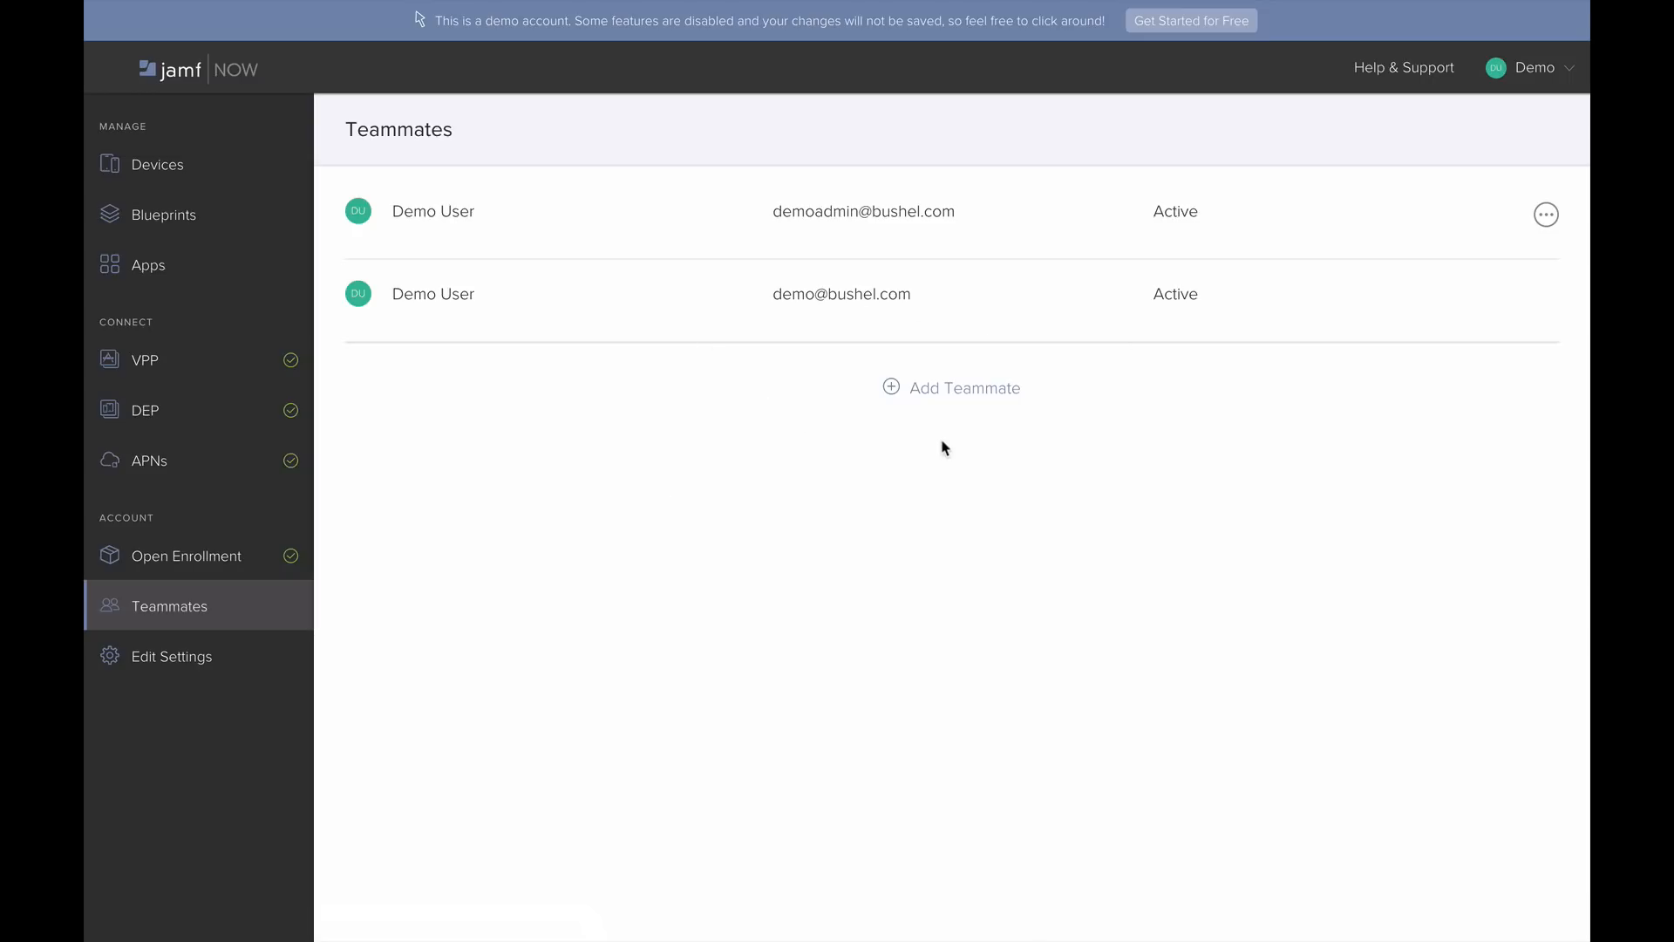
click(935, 392)
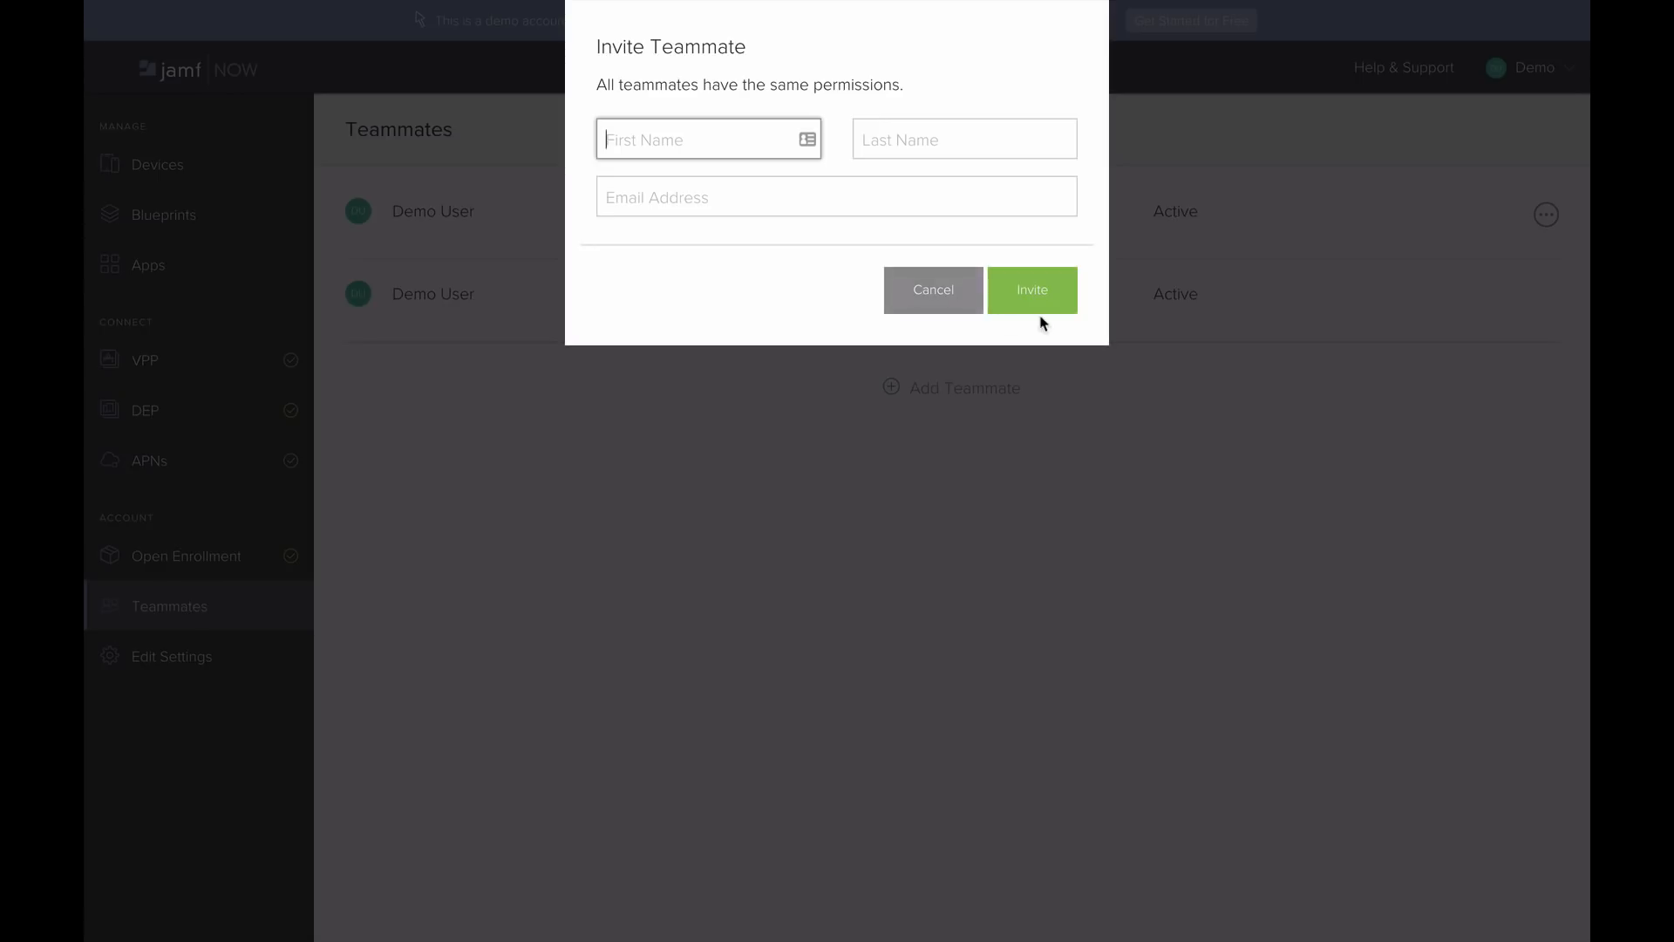
click(931, 293)
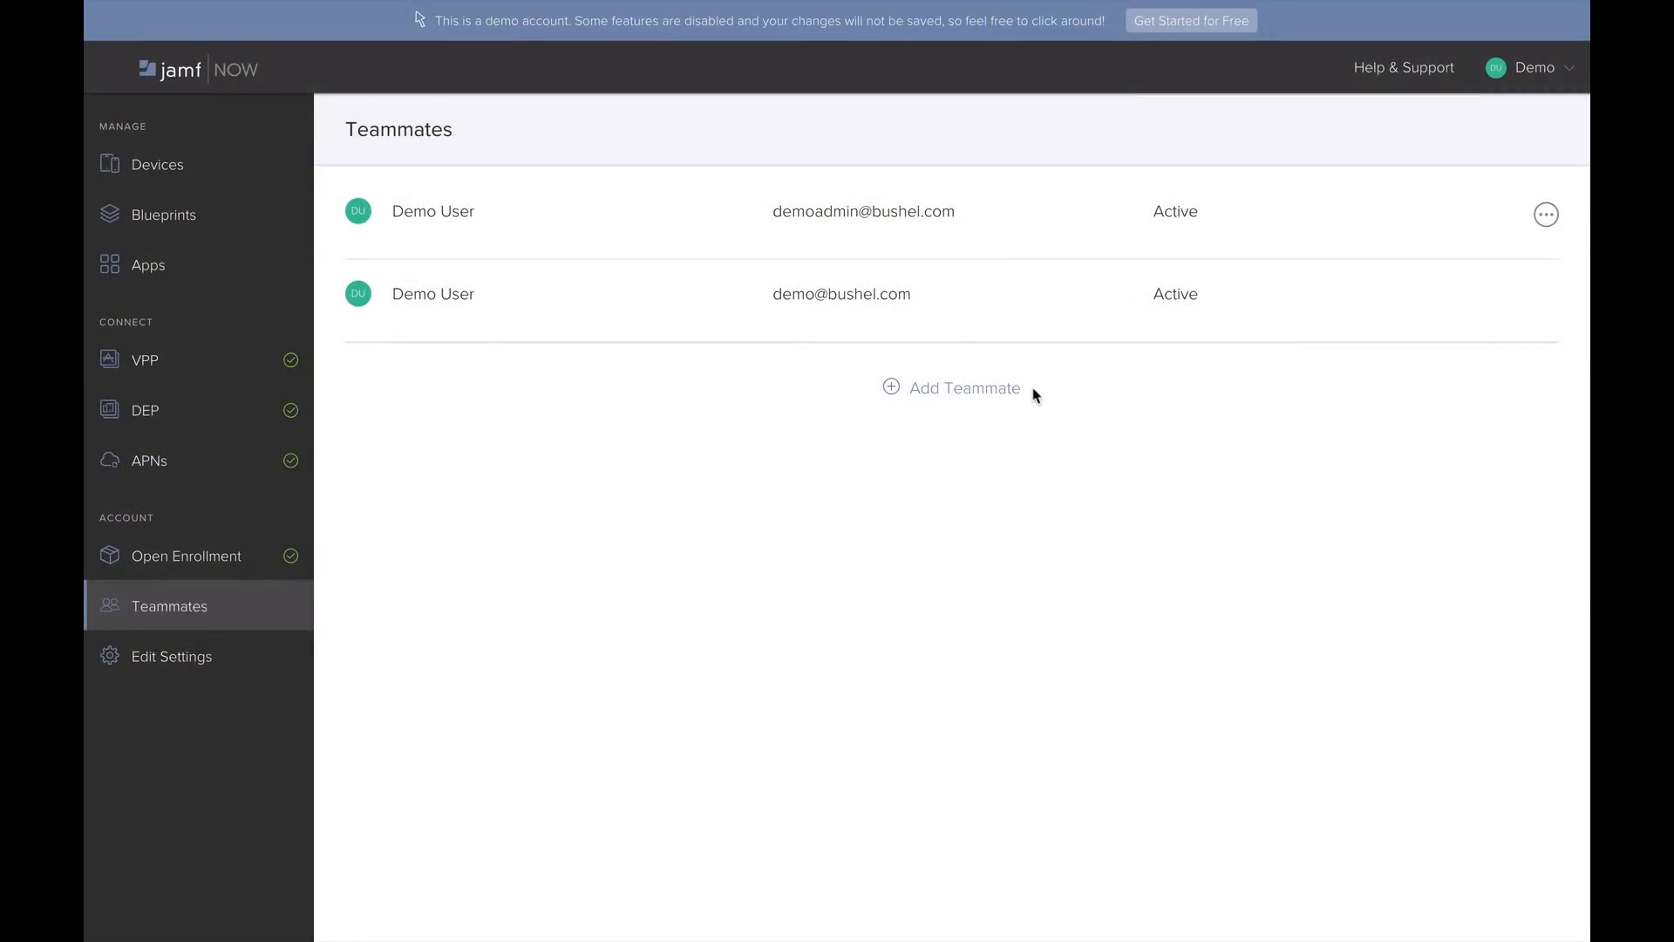
click(221, 178)
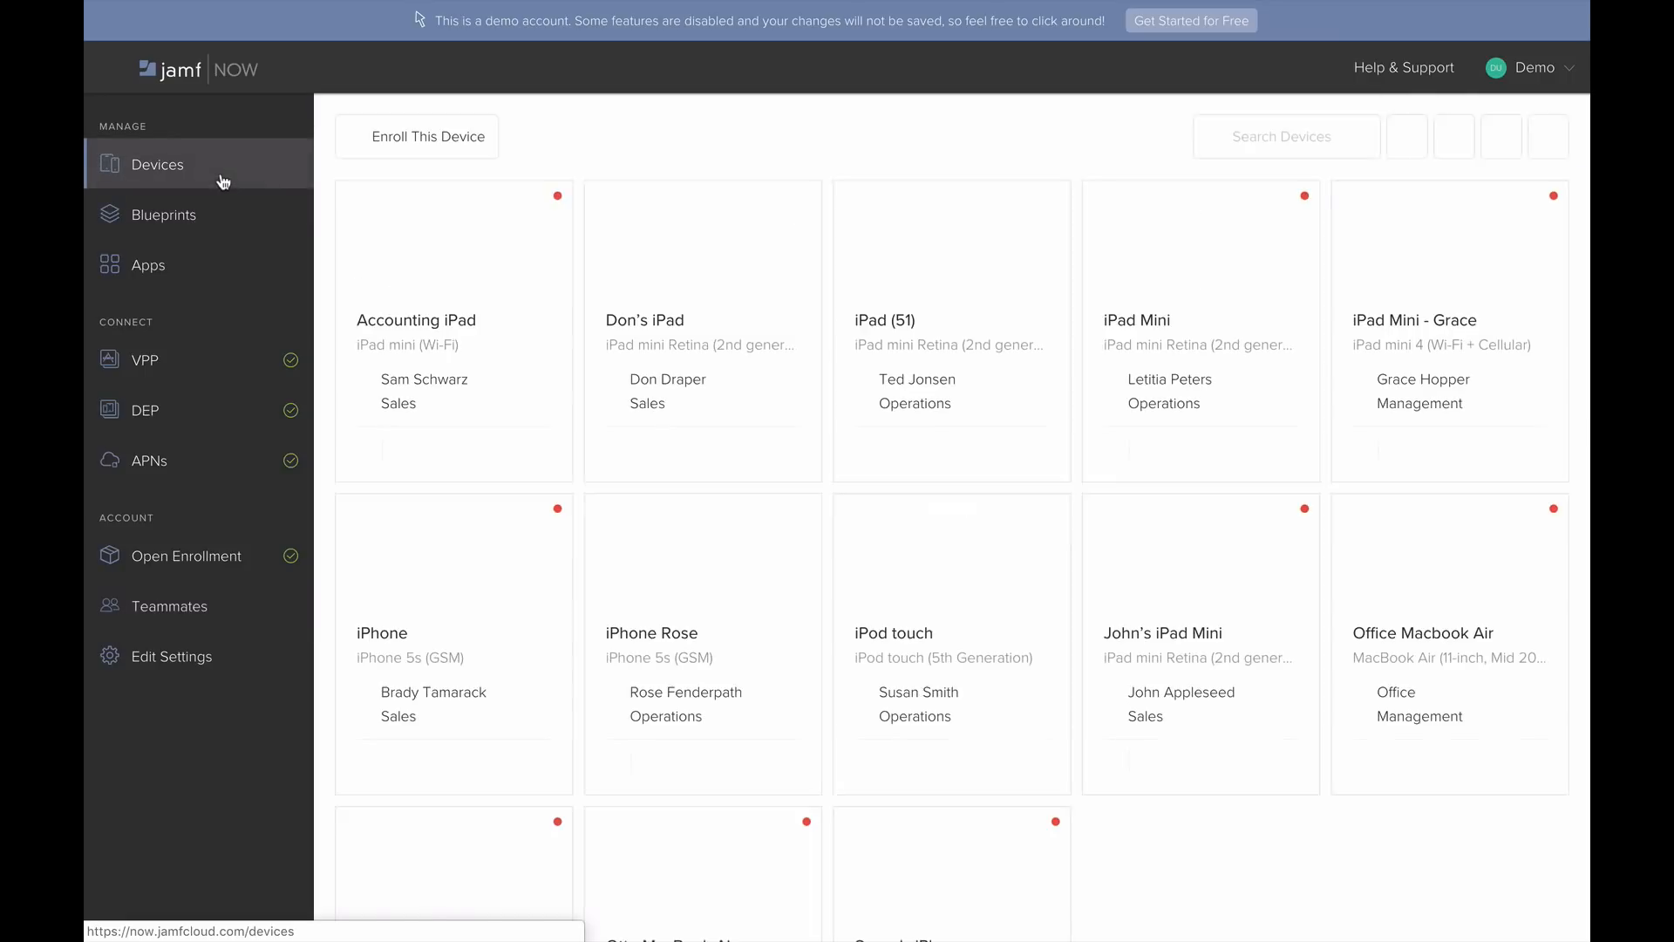